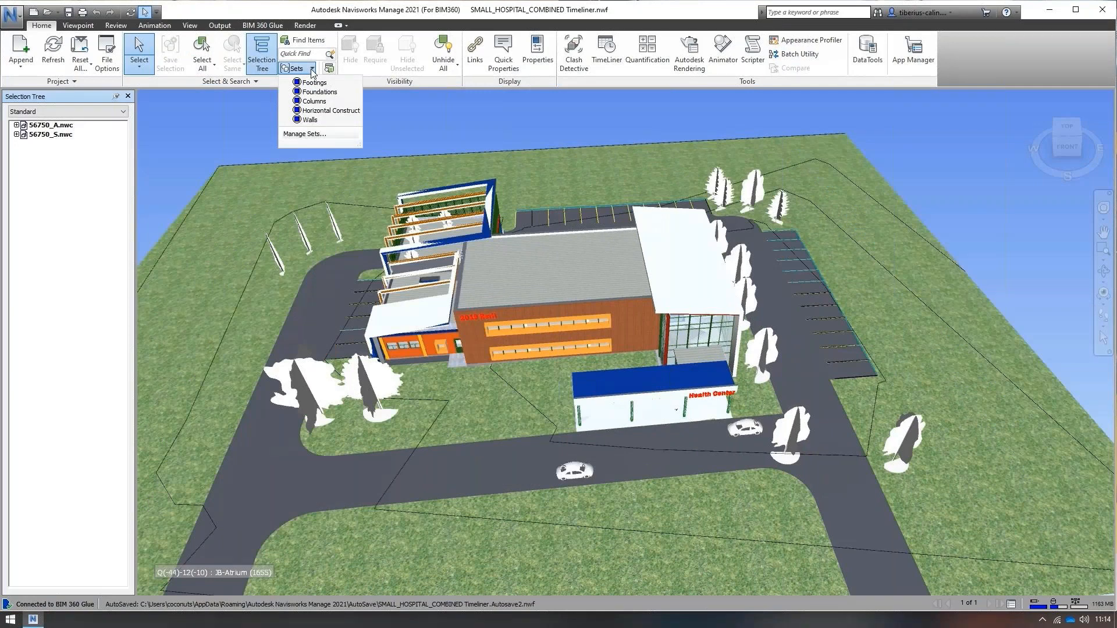
- Display the sets manager and select the first three mullions in the upper window strip beside the 2019 Revit lettering
left_click(311, 135)
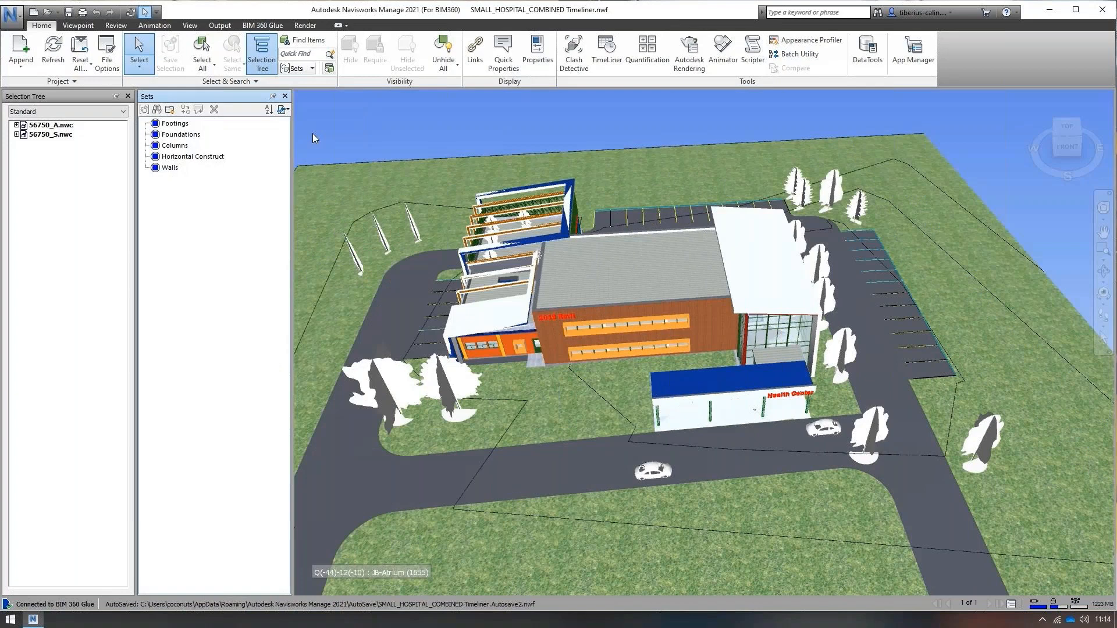
scroll(312, 134, "up", 1)
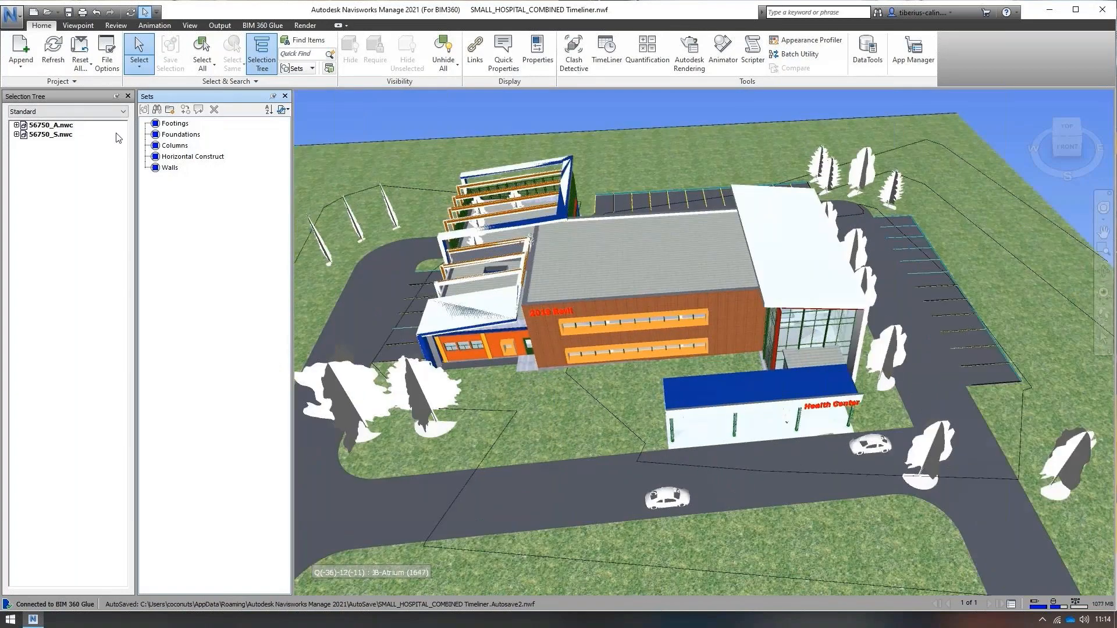
scroll(577, 318, "up", 2)
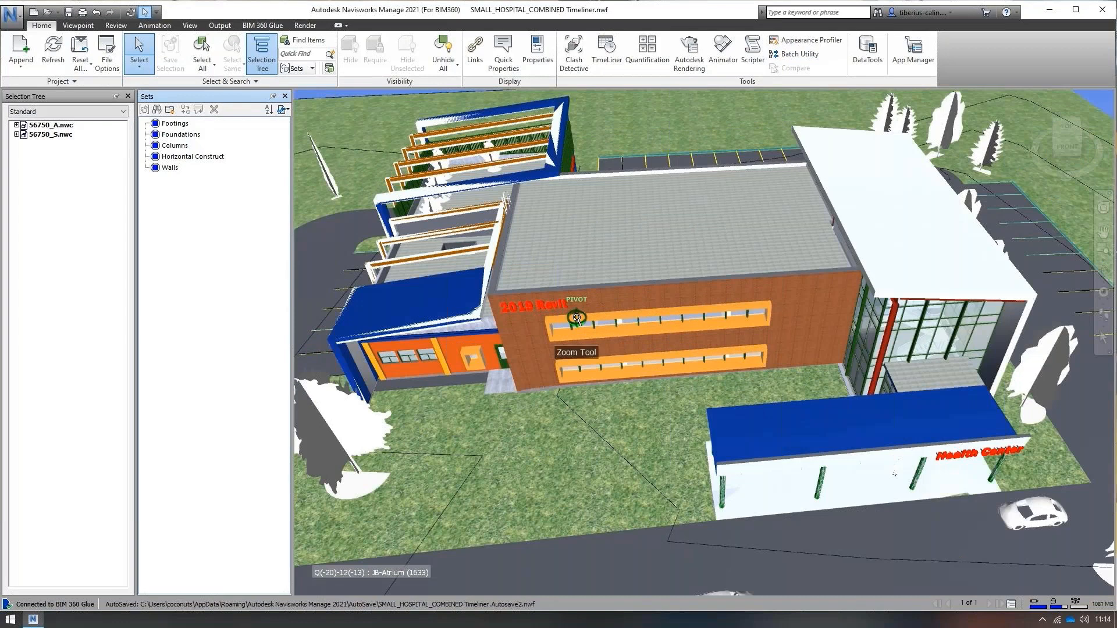
scroll(576, 318, "up", 3)
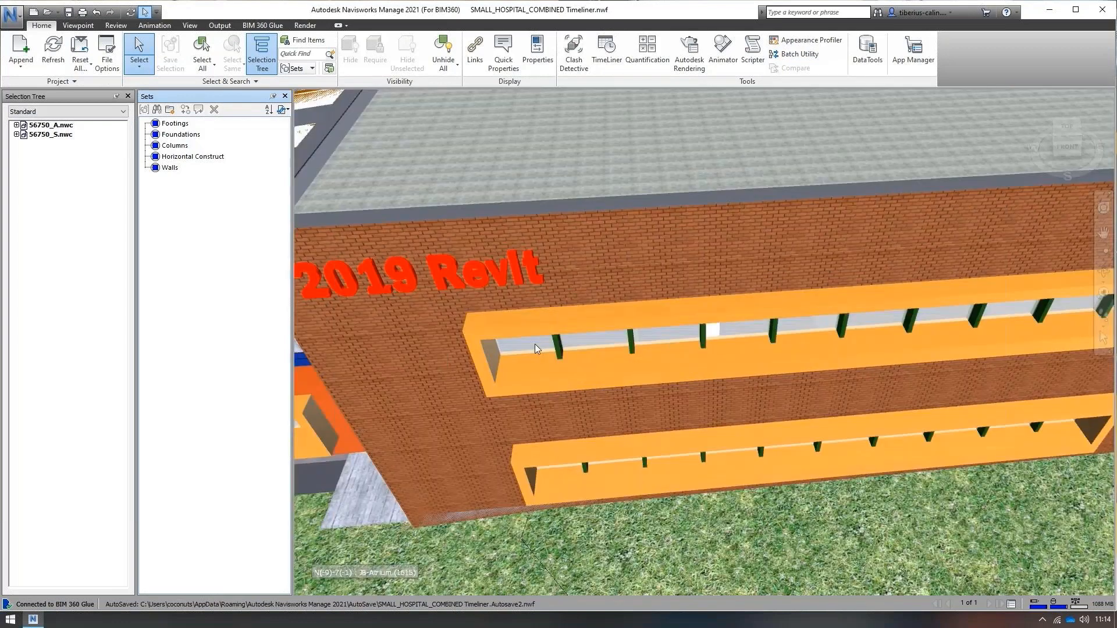
left_click(558, 346)
left_click(630, 342, "ctrl")
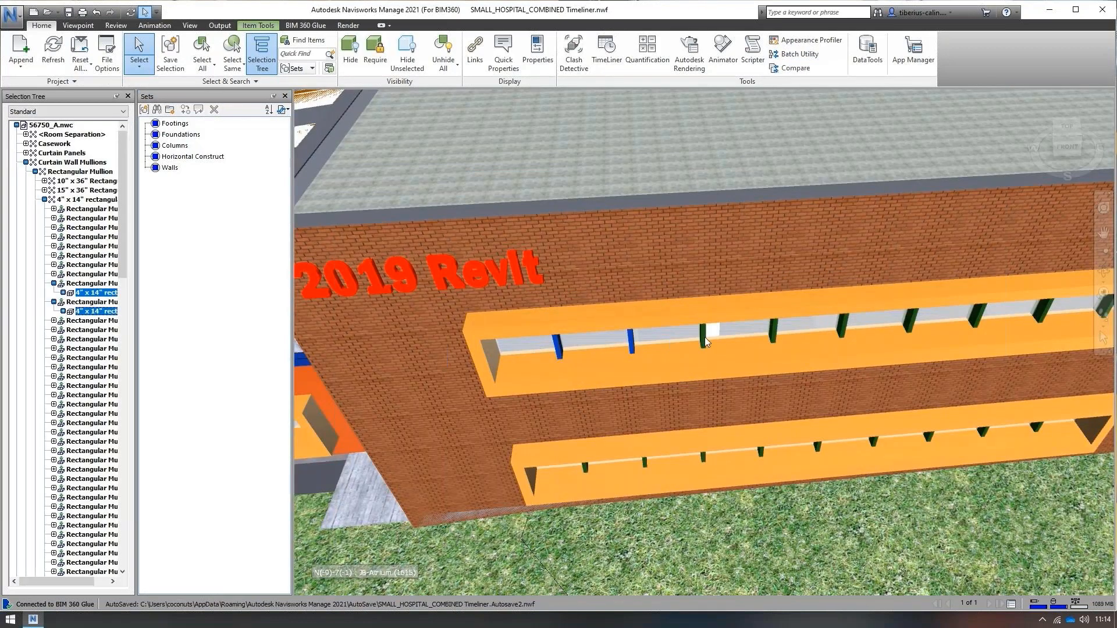
left_click(704, 337, "ctrl")
- Save the selected mullions as a selection set named Mullions
right_click(192, 247)
left_click(218, 255)
type("M")
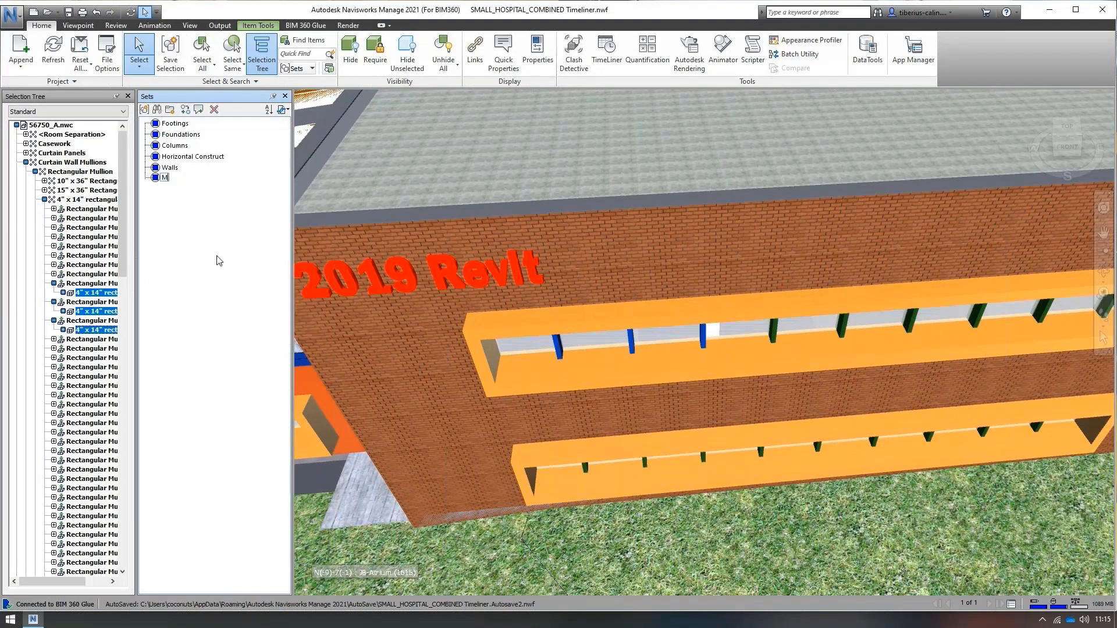
type("ullions")
key("Return")
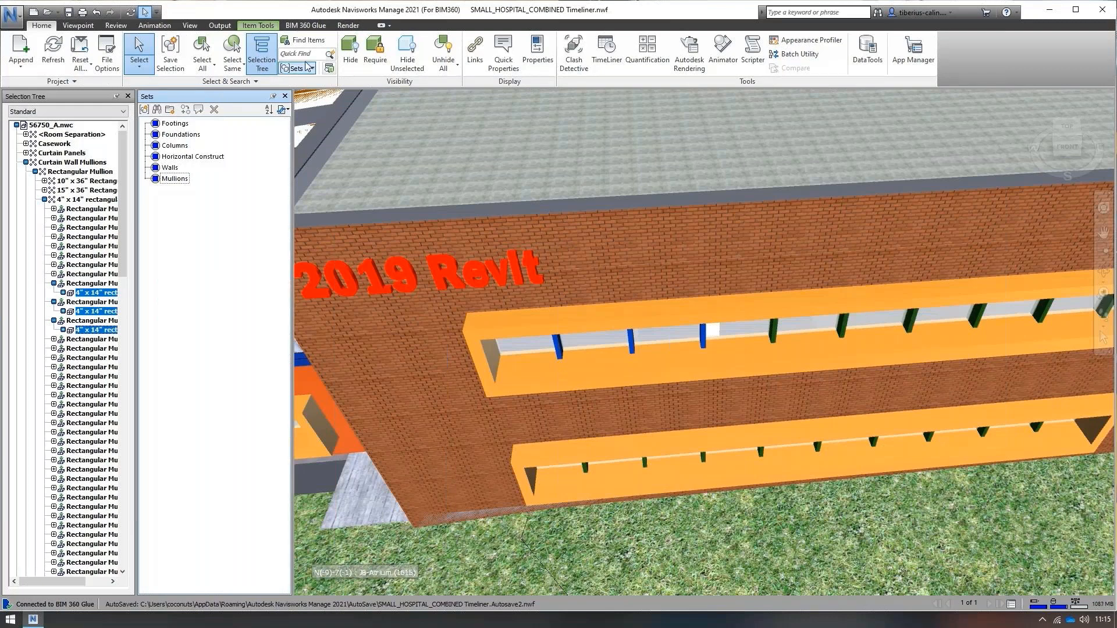
- Find all items in the model whose Item Type equals Curtain Panels
left_click(302, 39)
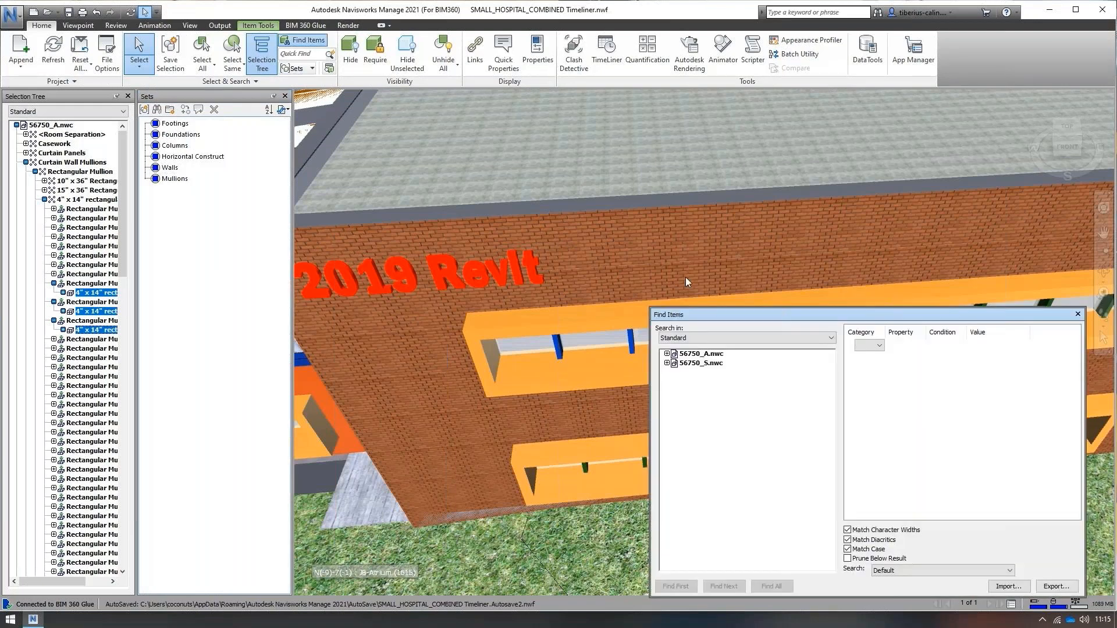
left_click(879, 346)
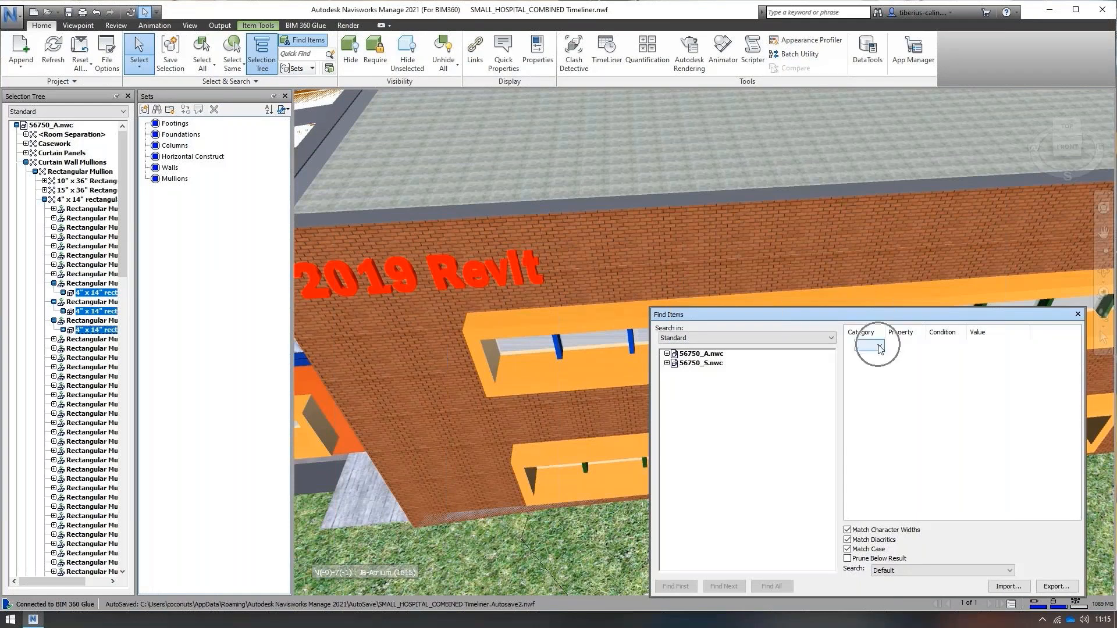
left_click(905, 345)
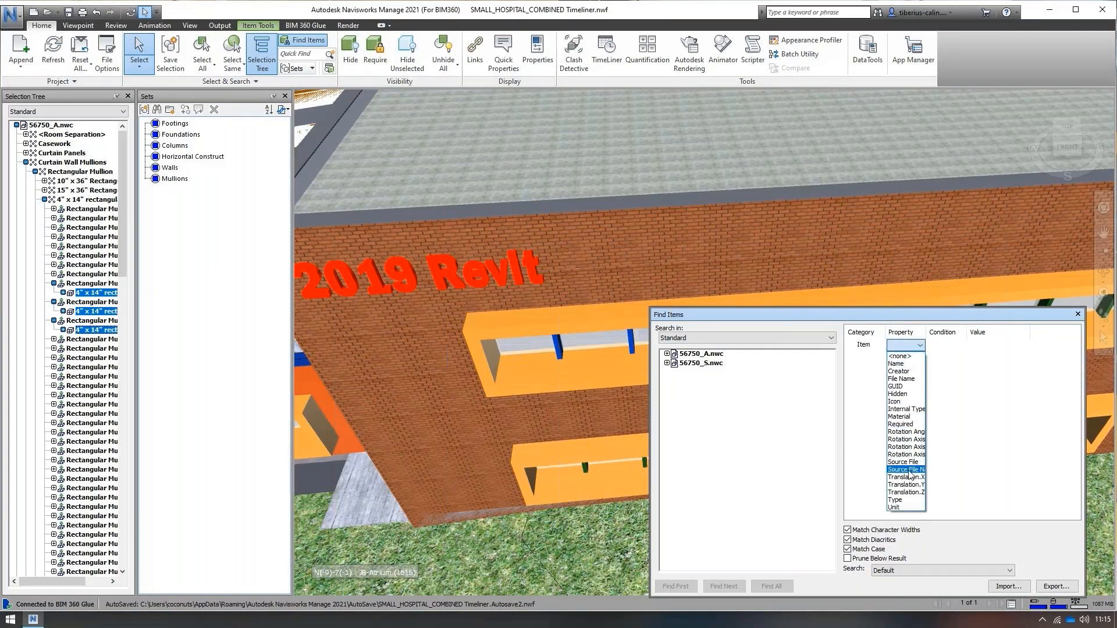
left_click(899, 500)
left_click(955, 346)
left_click(953, 357)
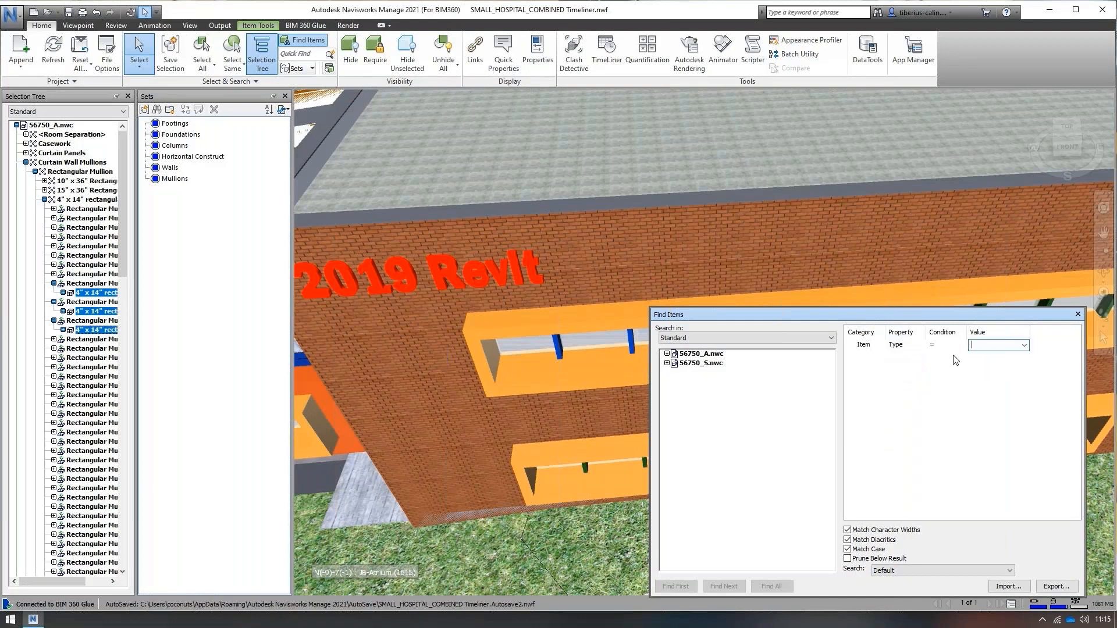
left_click(1024, 346)
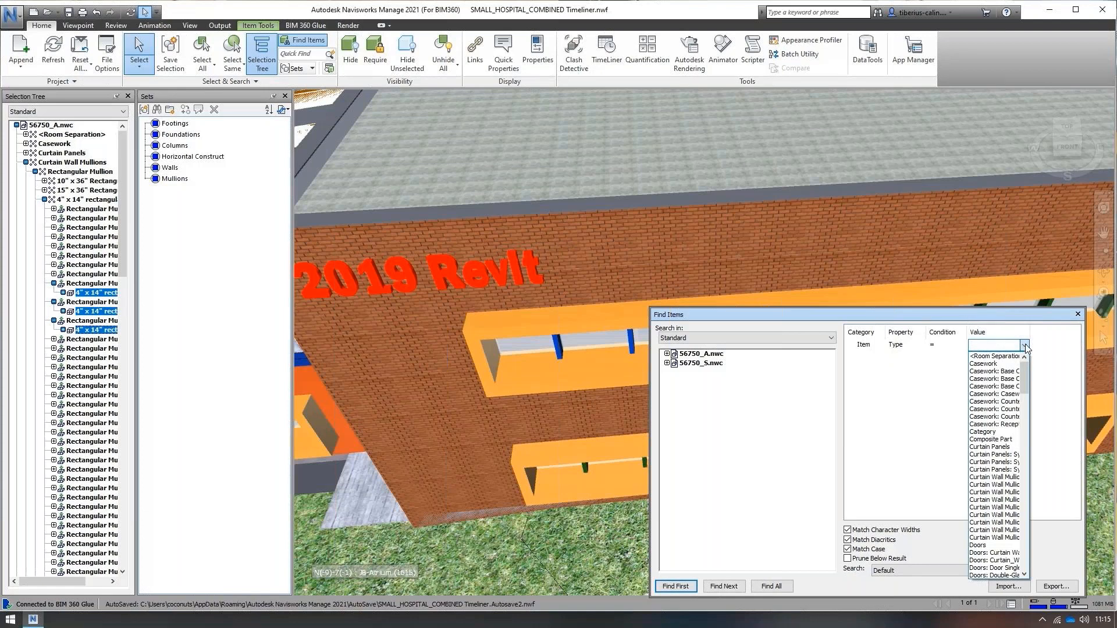
left_click(992, 450)
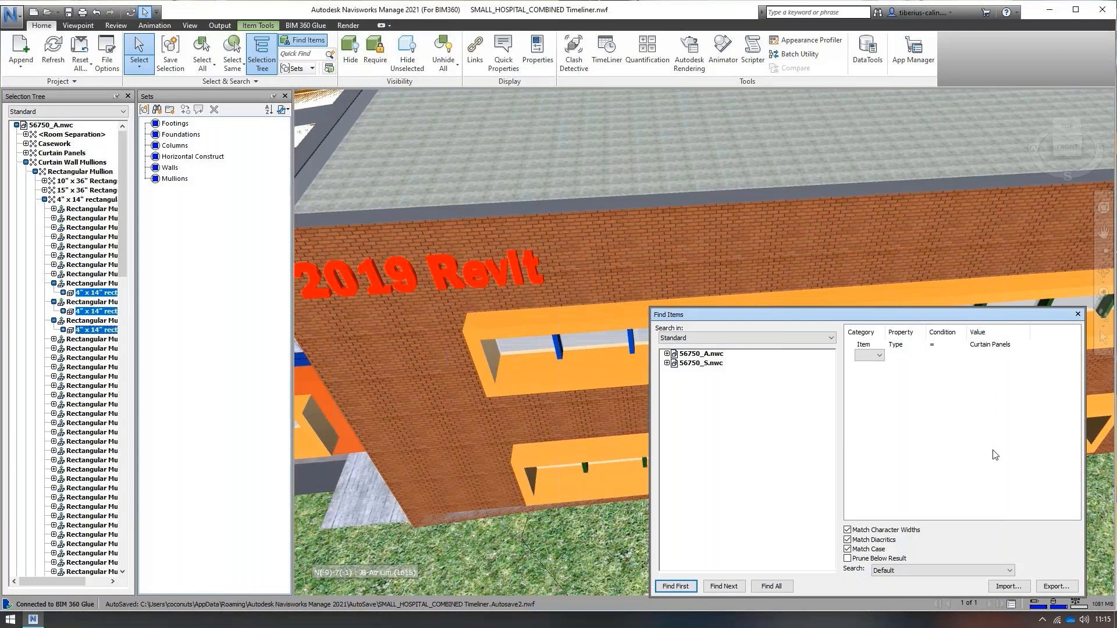
left_click(772, 588)
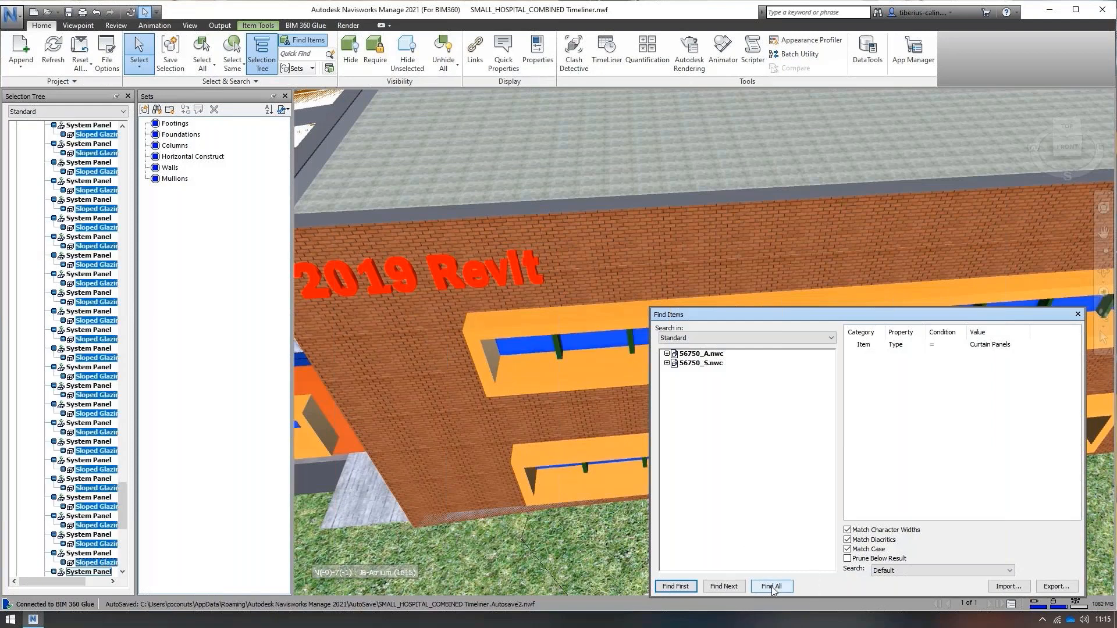
- Save the current search as a search set named Curtain Panels and close the item finder
left_click_drag(782, 314, 780, 286)
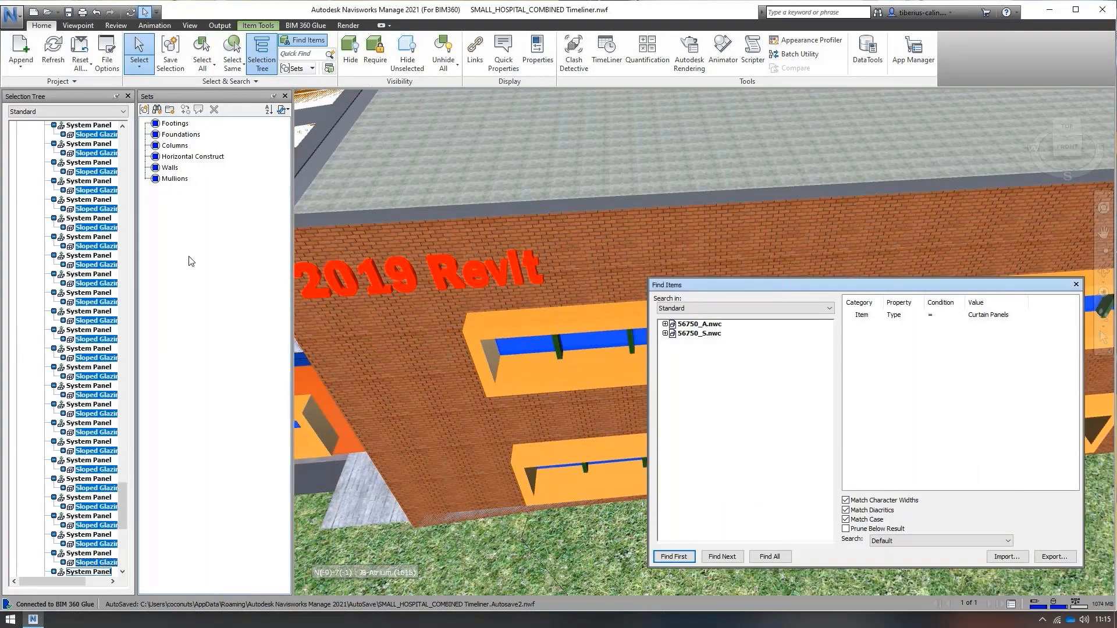
right_click(192, 261)
left_click(221, 280)
type("Curtain Pane")
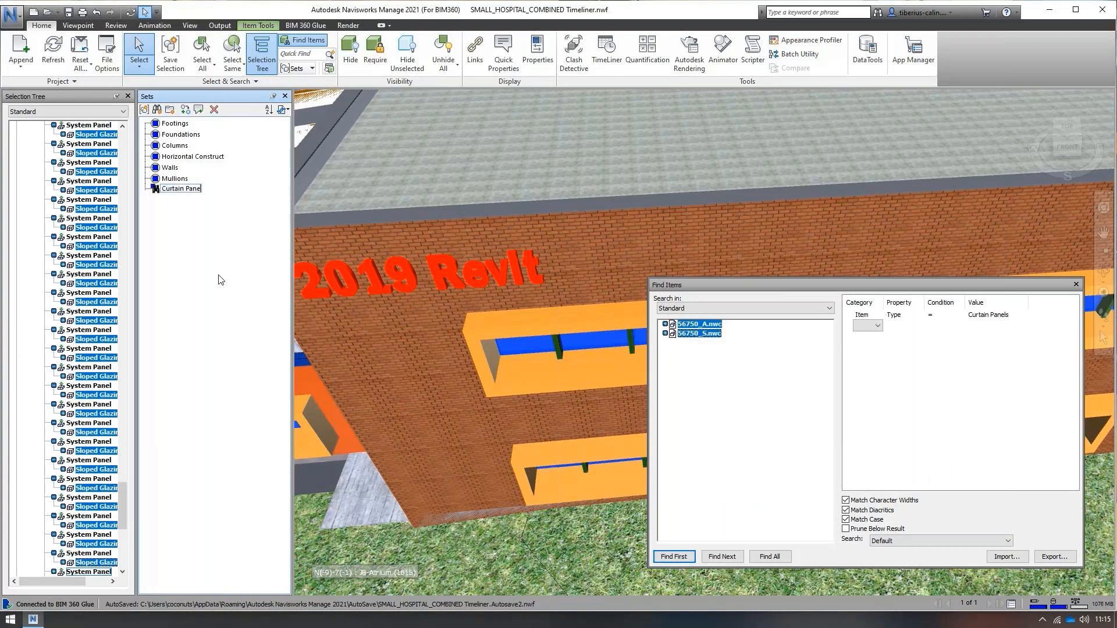
type("ls")
key("Return")
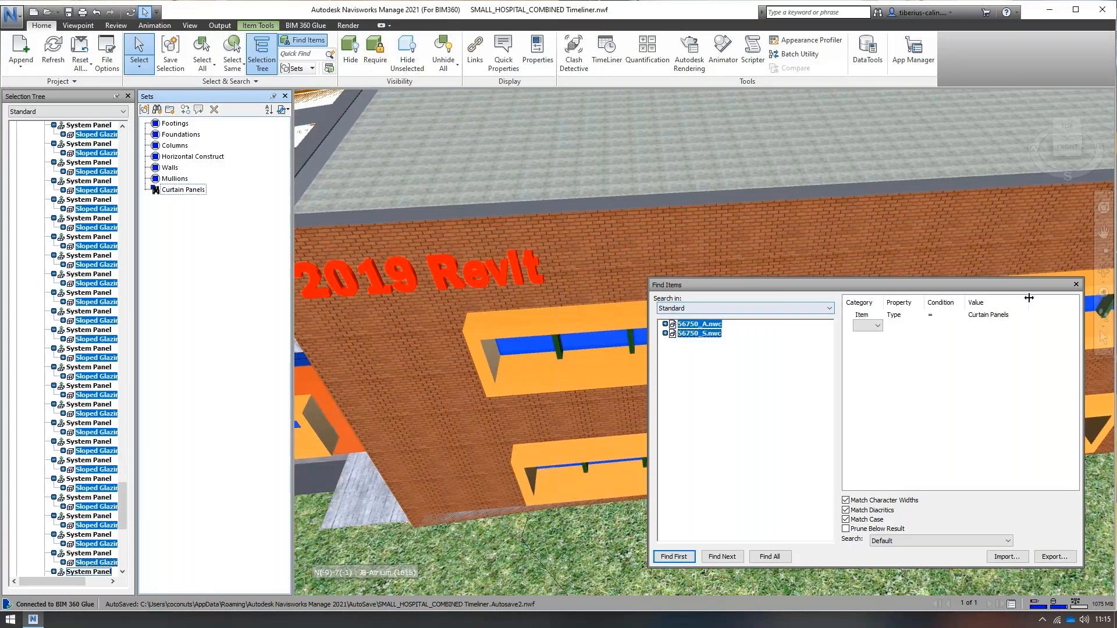
left_click(1076, 285)
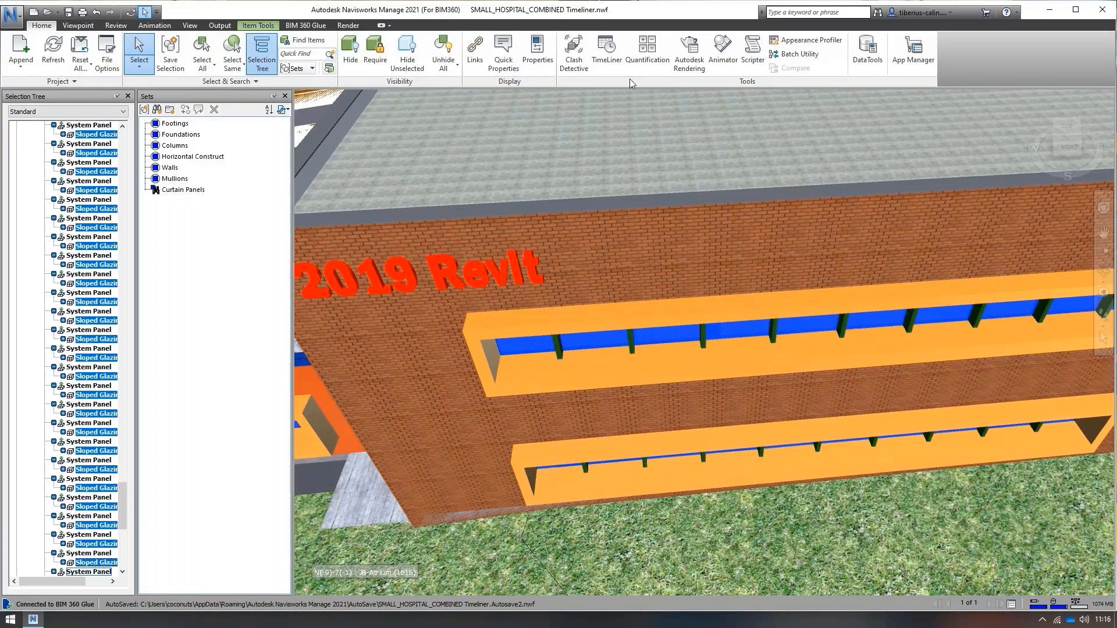
- Open TimeLiner and add a task named Panels
left_click(607, 47)
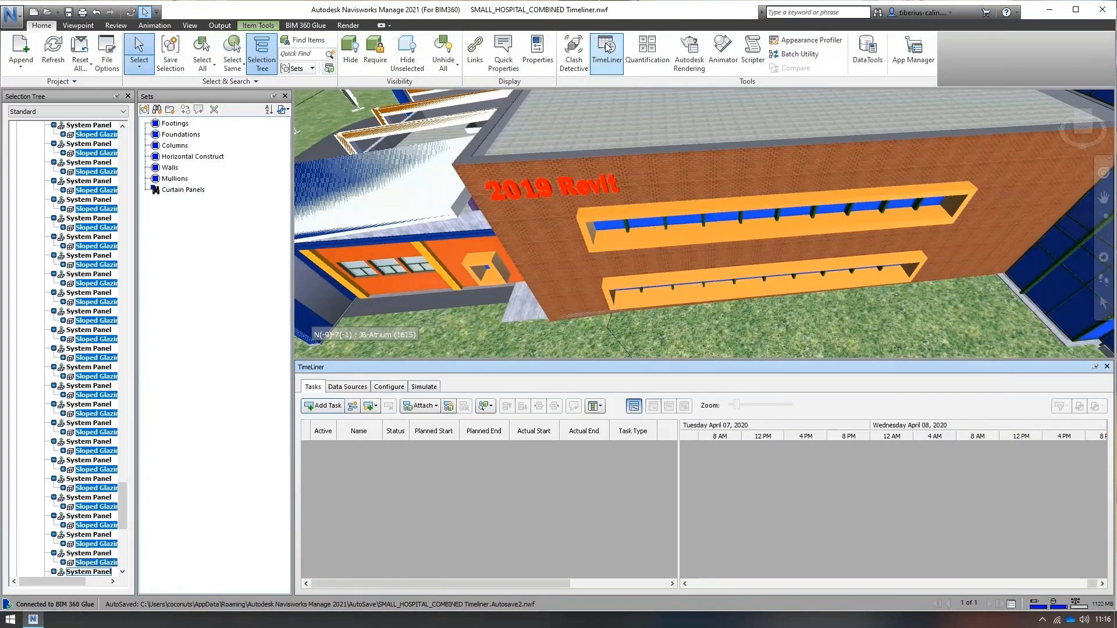
left_click(329, 407)
left_click(372, 449)
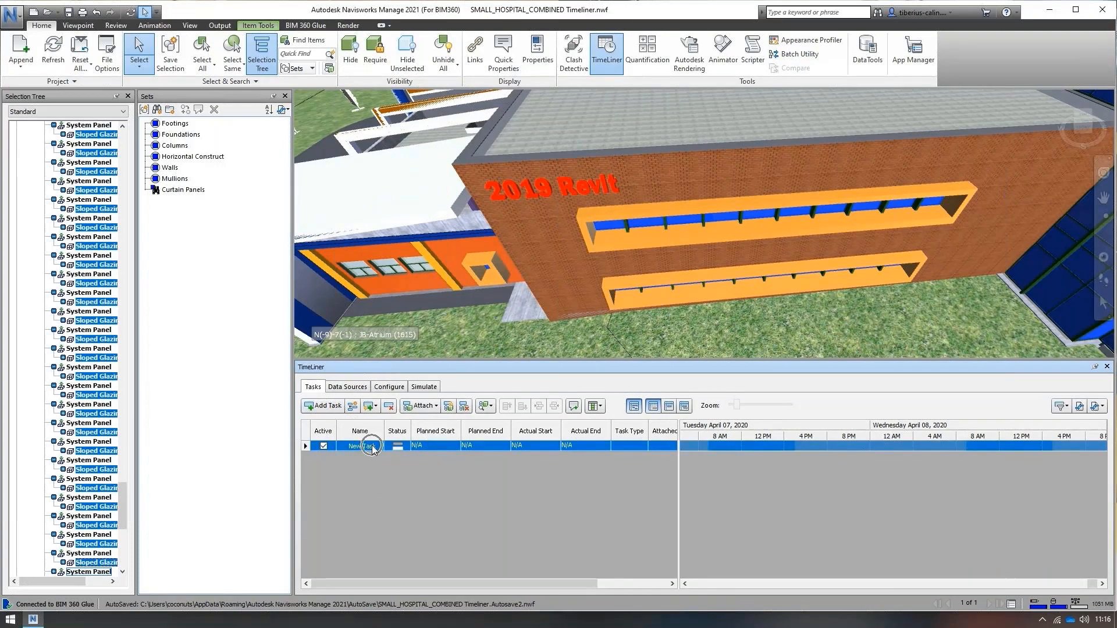
type("Panels")
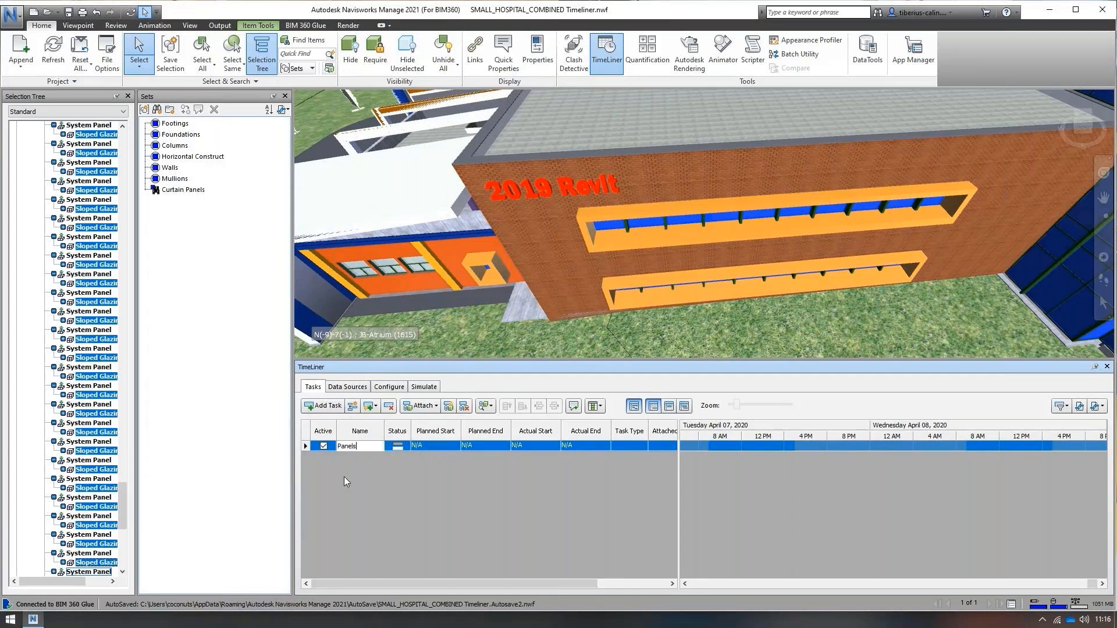
key("Return")
- Set the Panels task's planned start to 07/04/2020 and its planned end to 08/04/2020
left_click(455, 447)
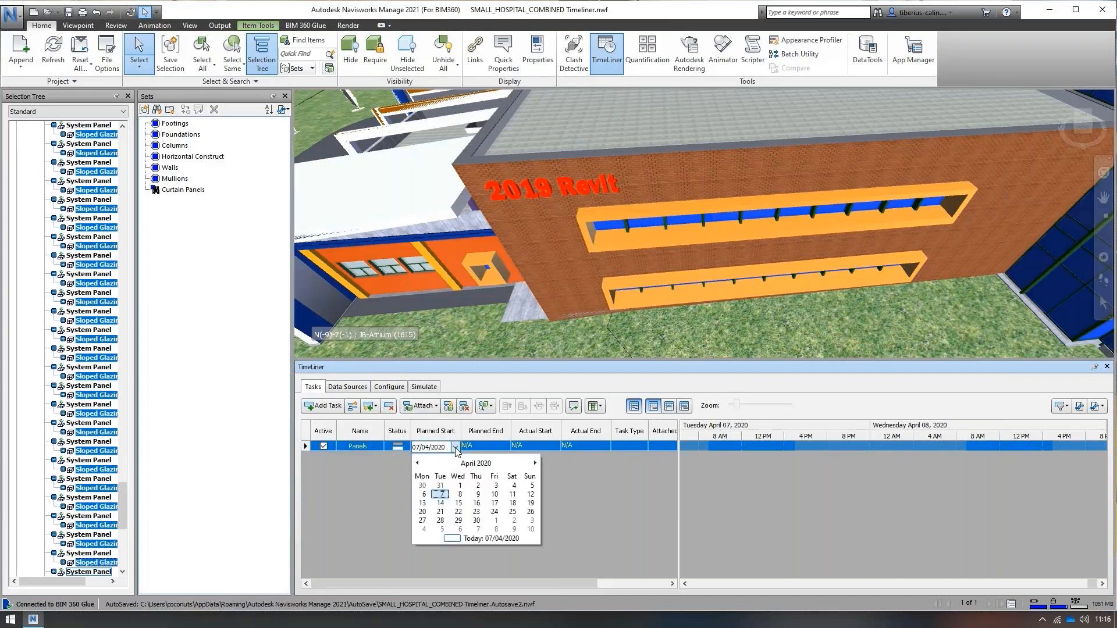
left_click(441, 494)
left_click(505, 446)
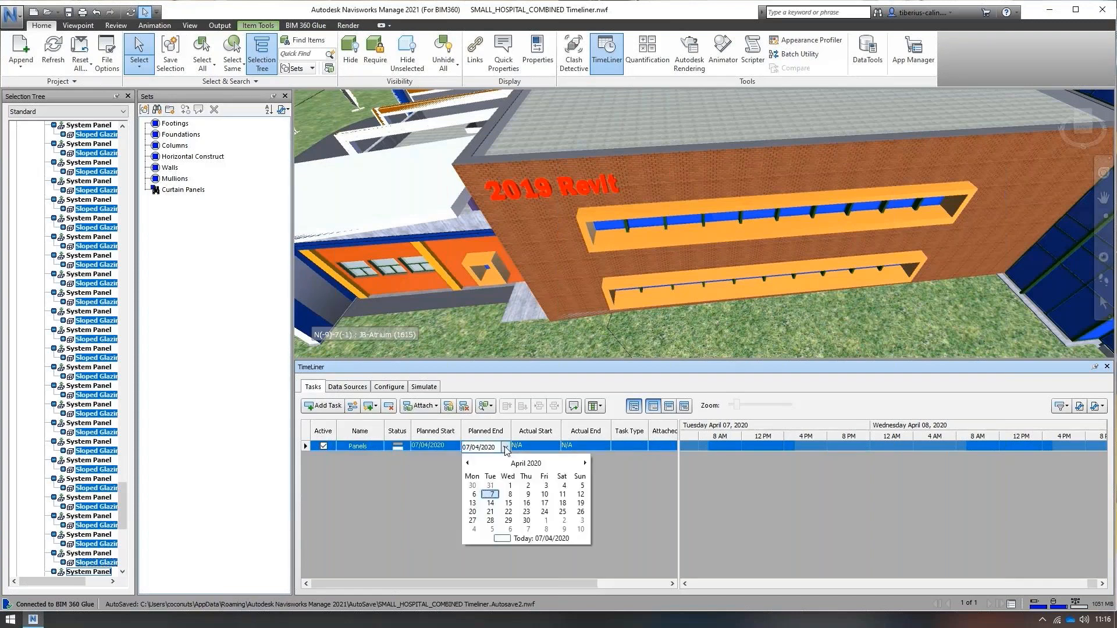
left_click(509, 494)
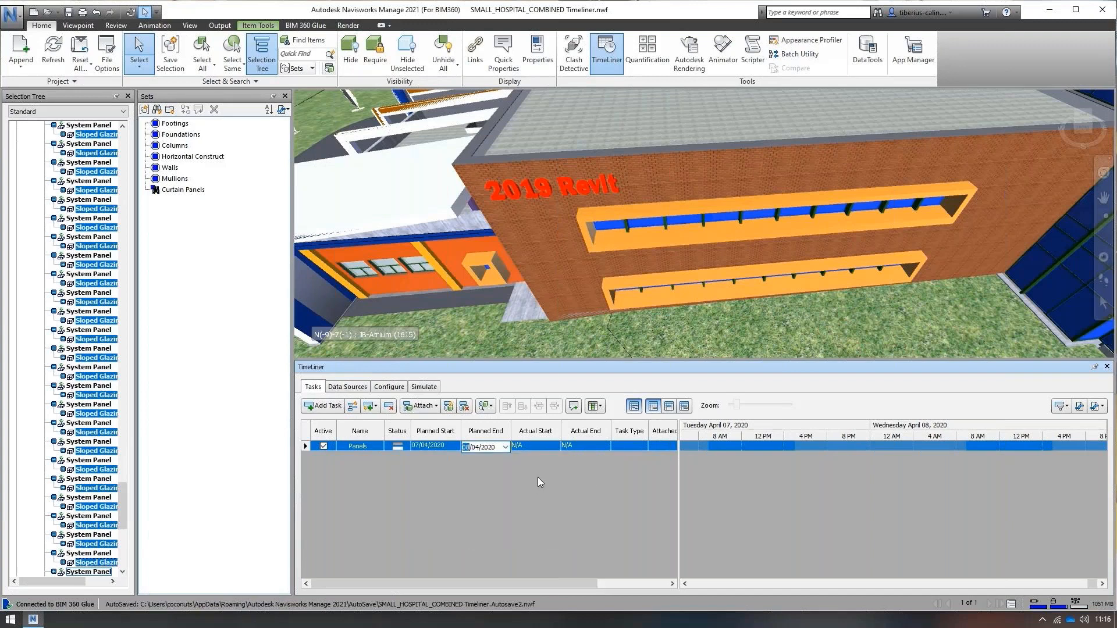
- Attach the Curtain Panels search set to the Panels task and check its attachment by selecting the linked items
left_click_drag(677, 473, 790, 470)
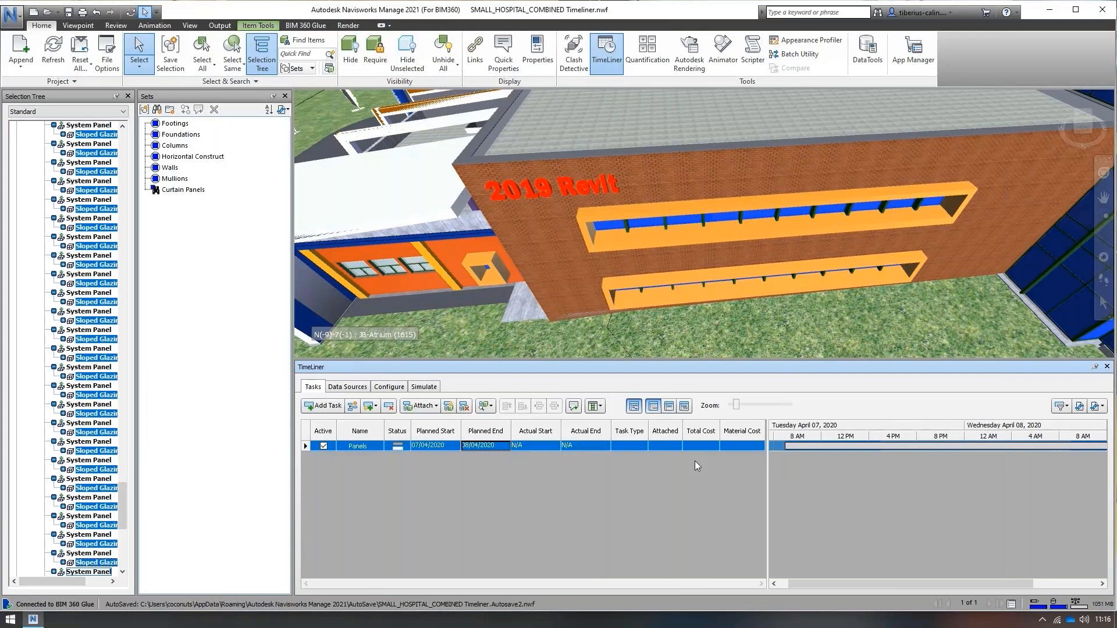
left_click(183, 190)
left_click_drag(182, 192, 664, 450)
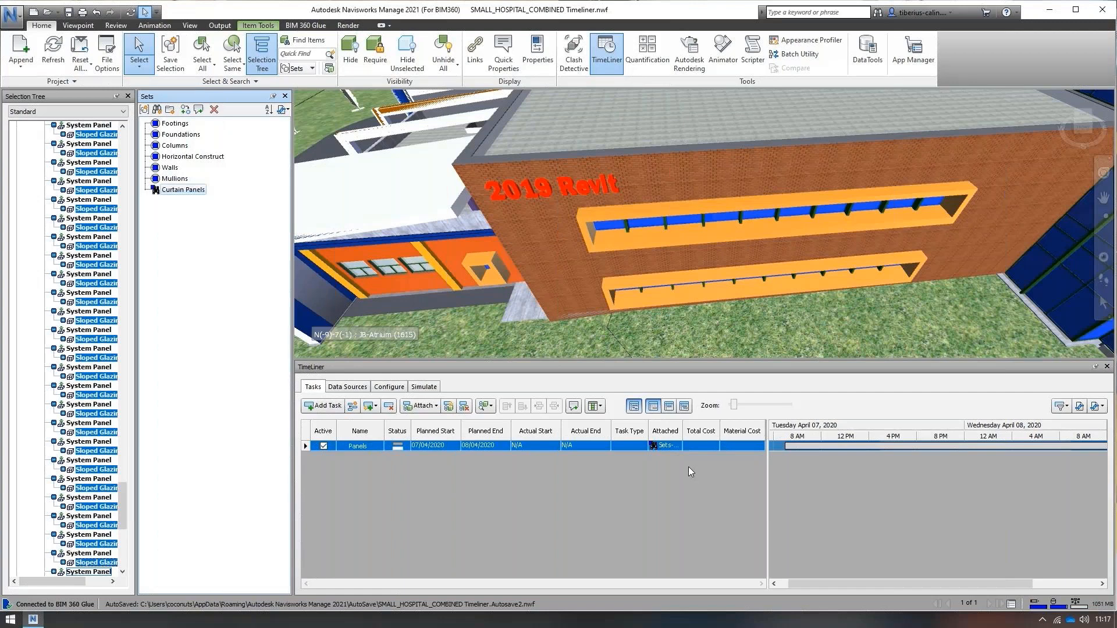
left_click(430, 298)
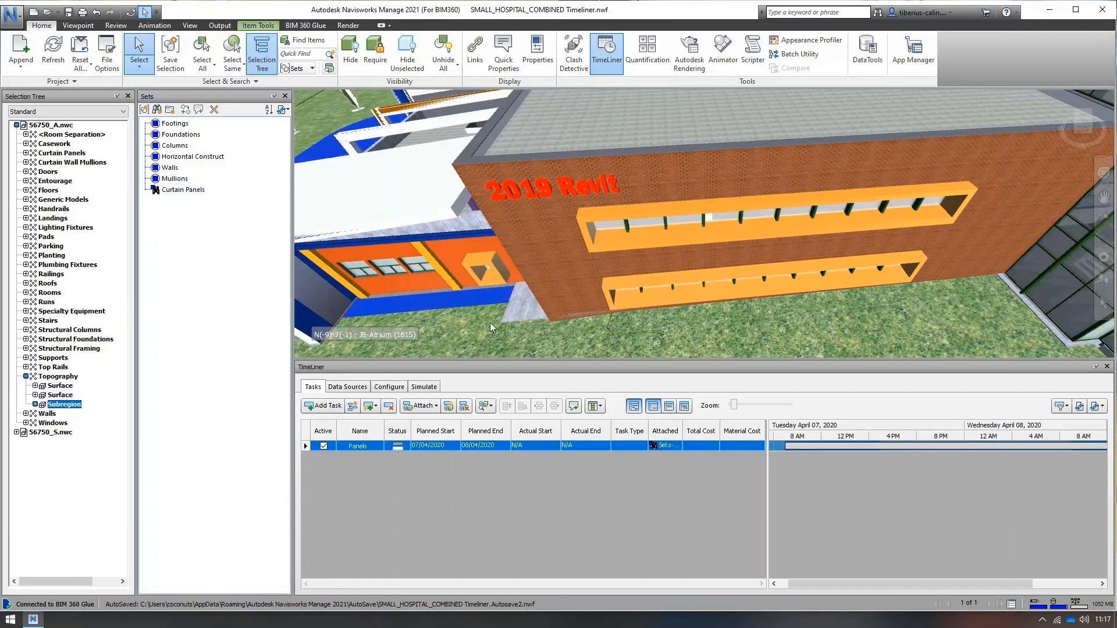
left_click(662, 447)
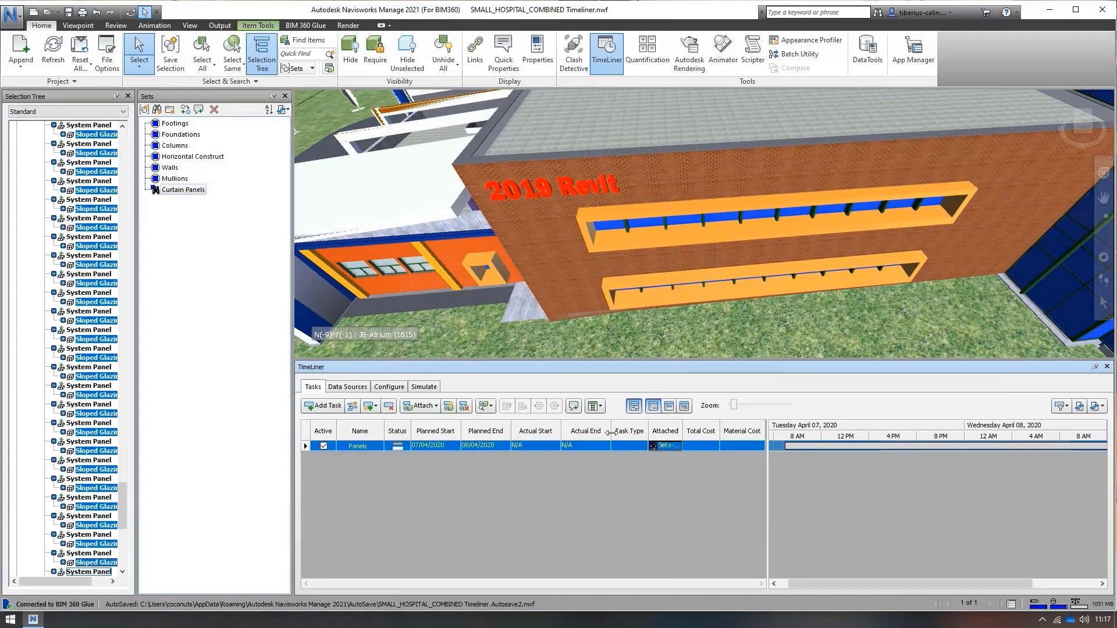
- Review the TimeLiner task type configuration and the start appearance options available for Construct
left_click(398, 388)
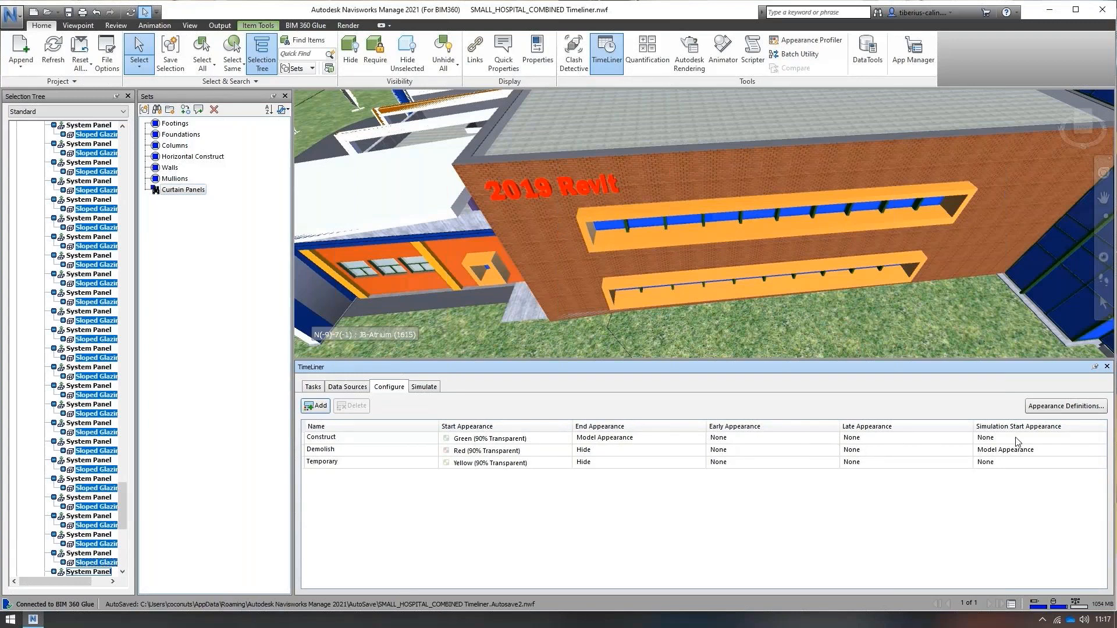
left_click(512, 441)
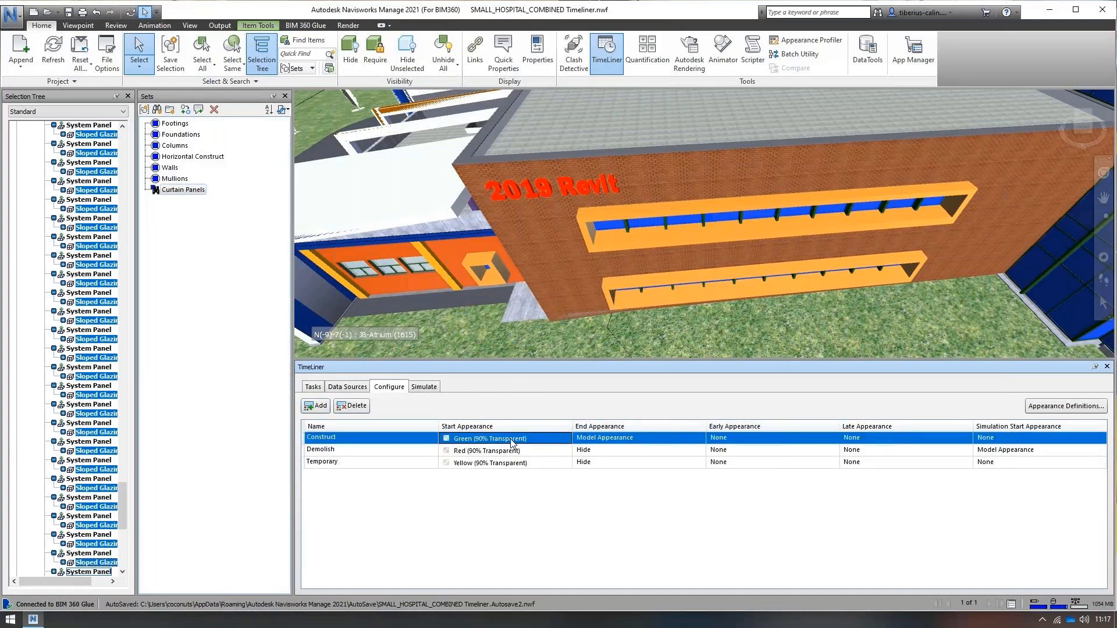
left_click(567, 441)
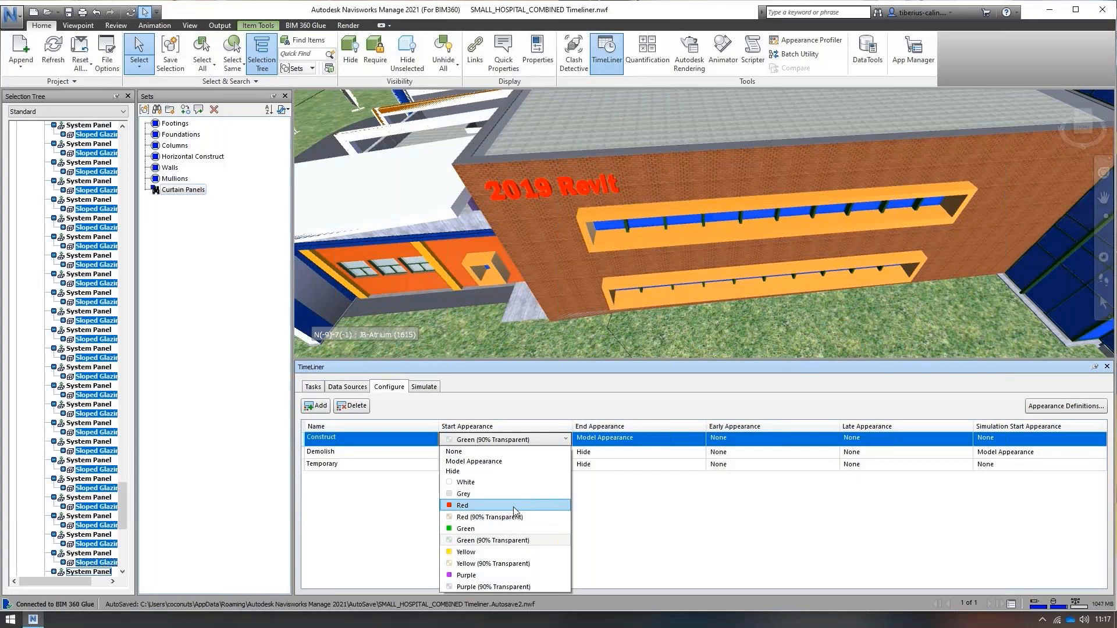
left_click(595, 511)
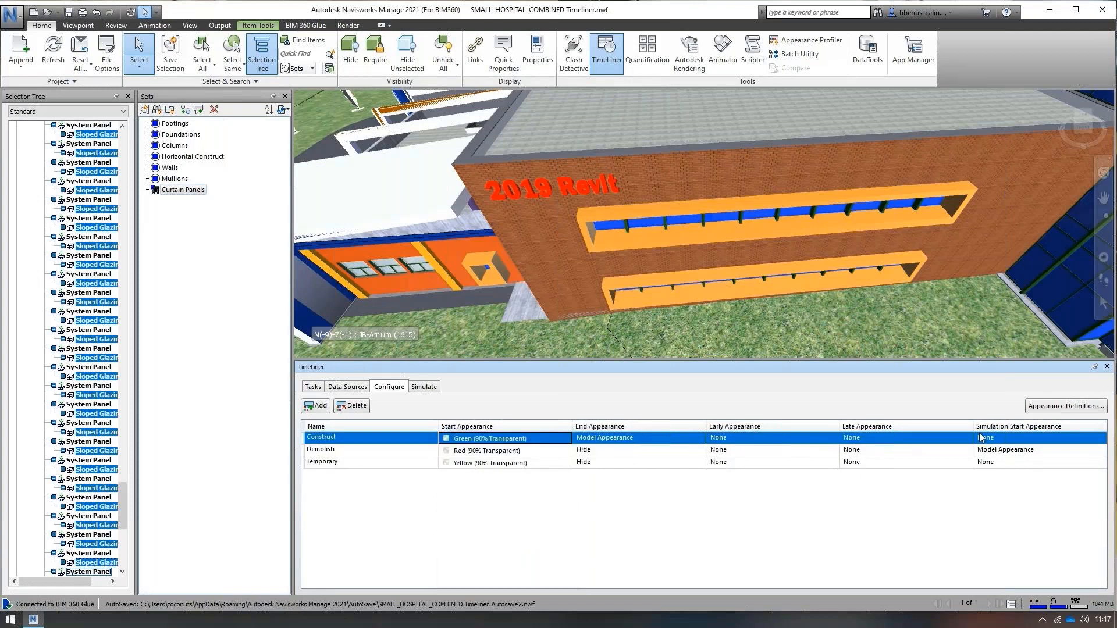
- Add a new appearance definition with its default name, black color and 0 transparency, and accept the definitions
left_click(1059, 409)
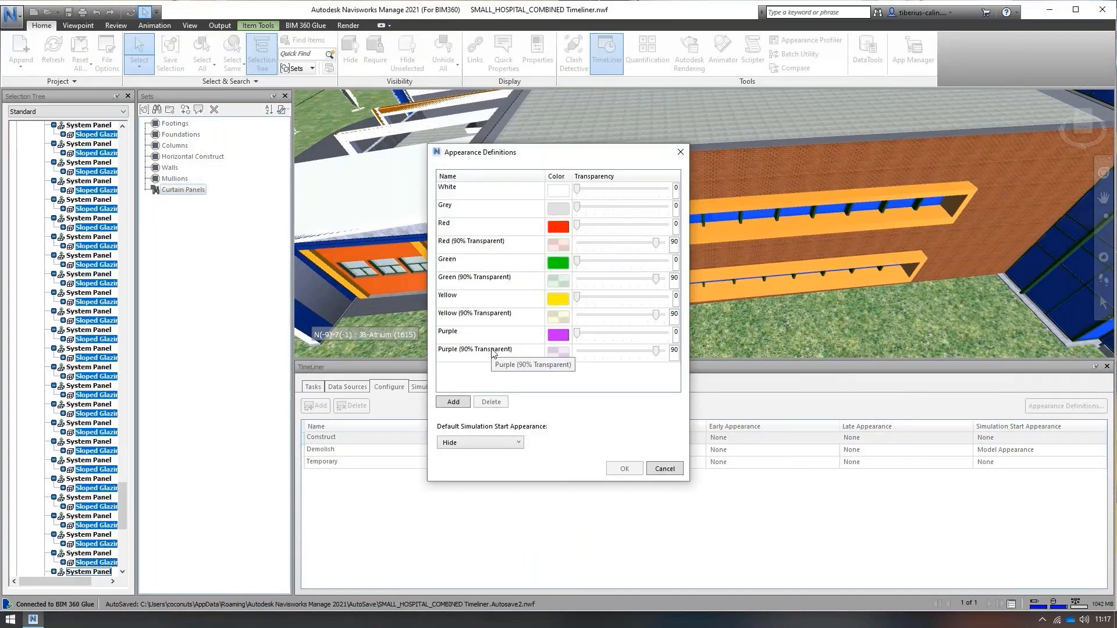
left_click(455, 404)
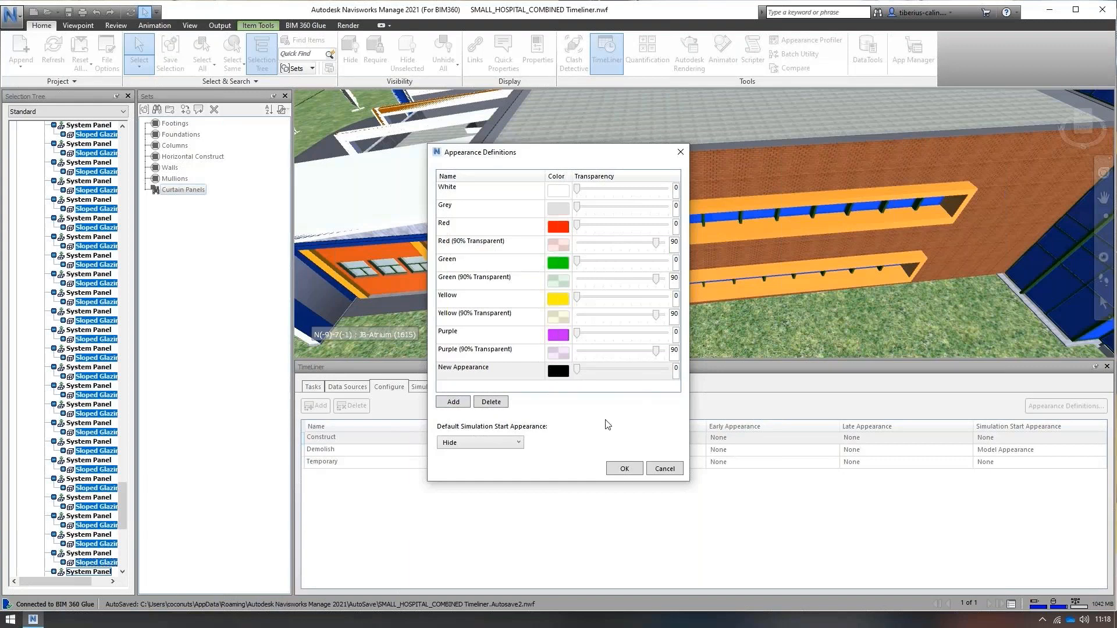
left_click(624, 469)
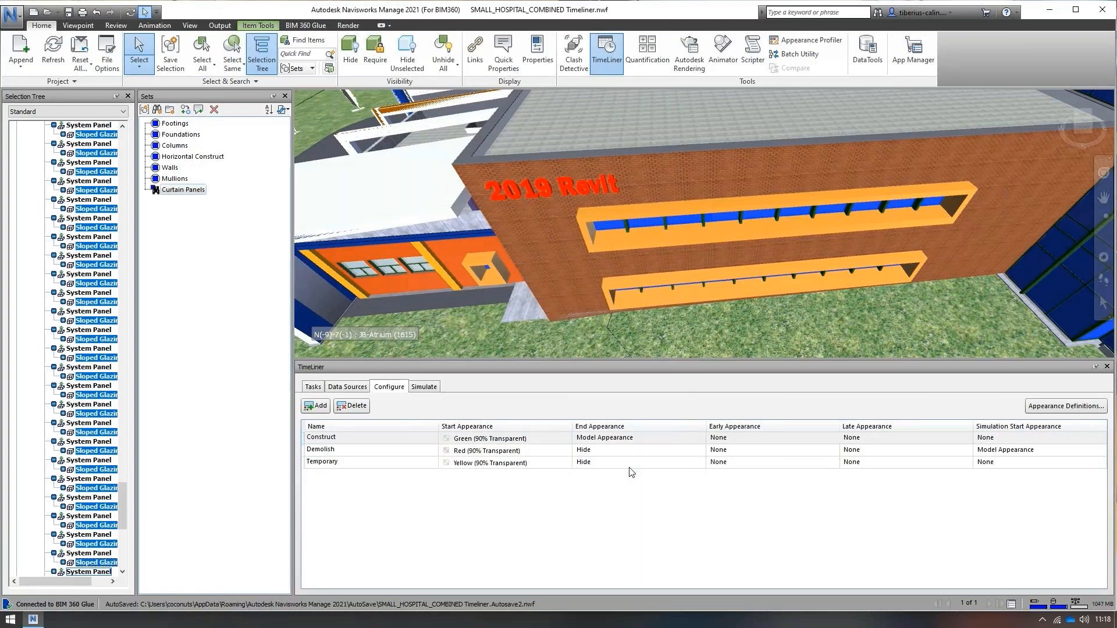
- Add a task type named Permanent with Model Appearance as both its start and end appearance
left_click(317, 406)
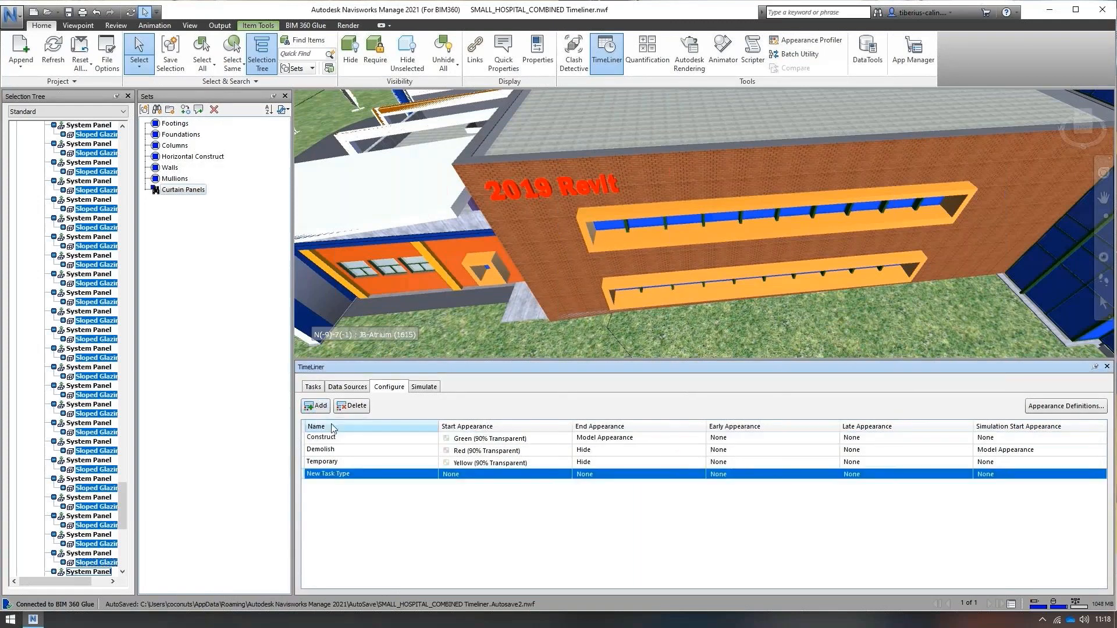
left_click(369, 475)
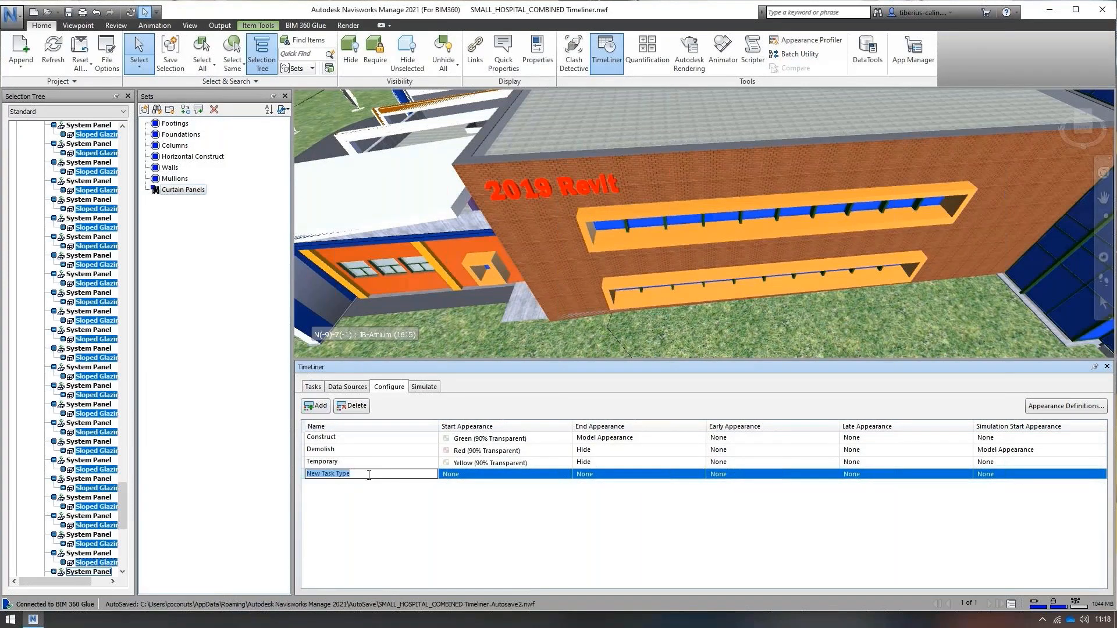
type("Permanent")
key("Return")
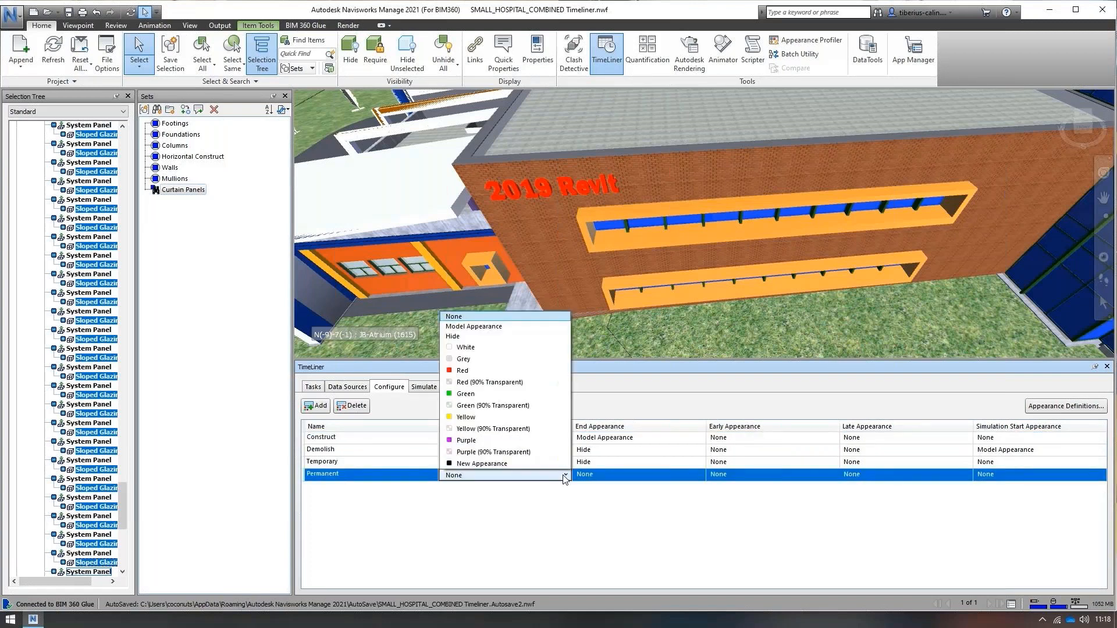
left_click(523, 327)
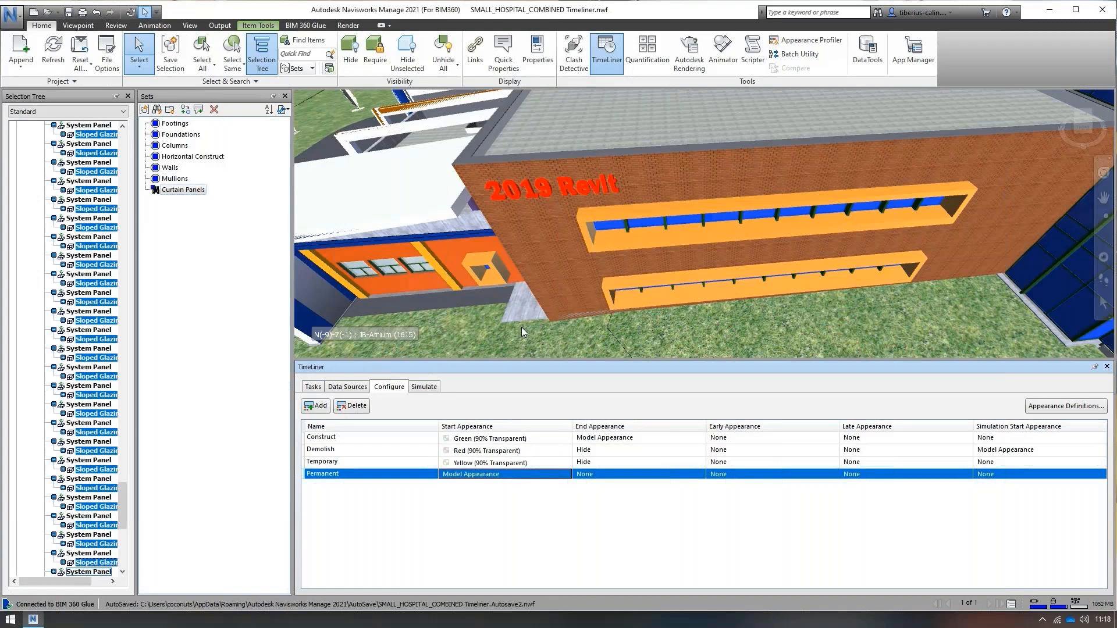
left_click(701, 475)
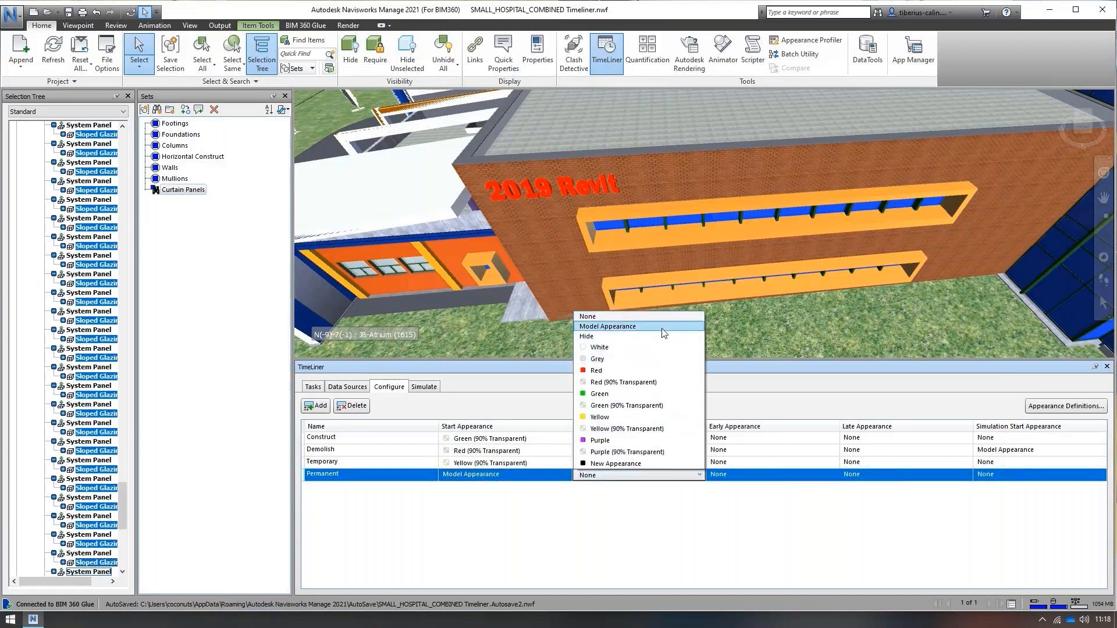
left_click(663, 327)
- Set the Panels task's type to Permanent
left_click(312, 386)
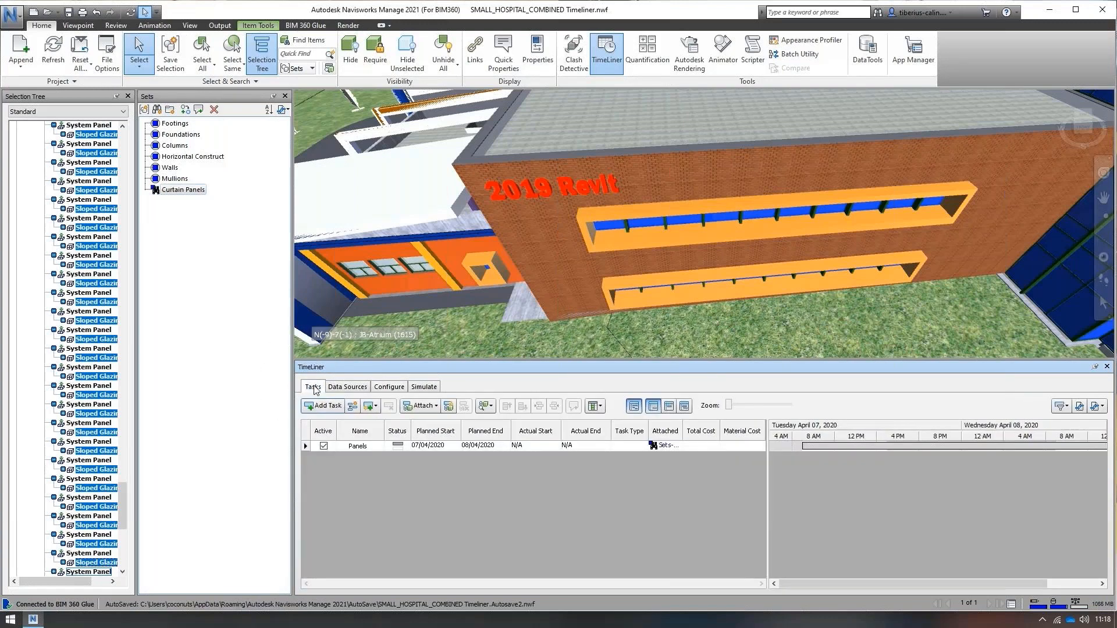
left_click(640, 446)
left_click(642, 446)
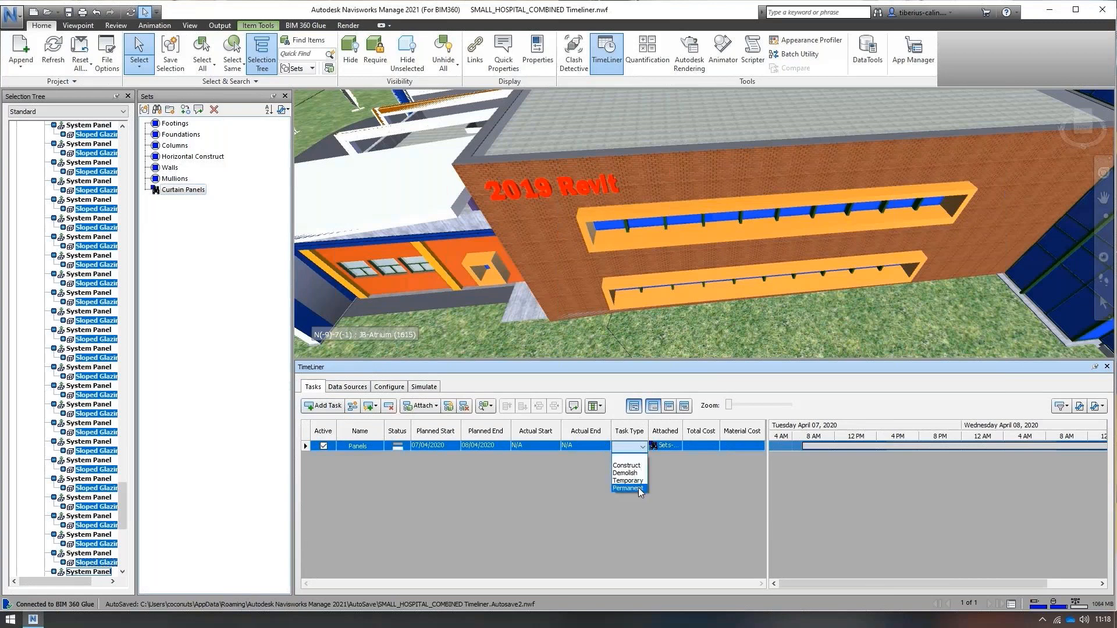
left_click(628, 488)
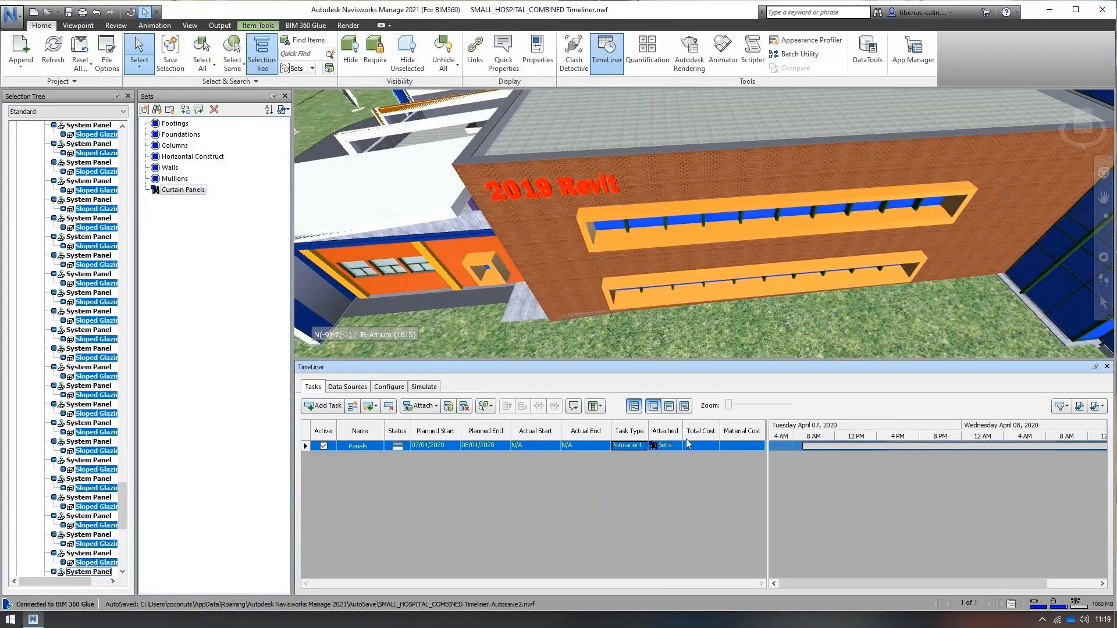
- Turn the Material Cost column off and back on in the TimeLiner column selection and accept it
left_click(600, 409)
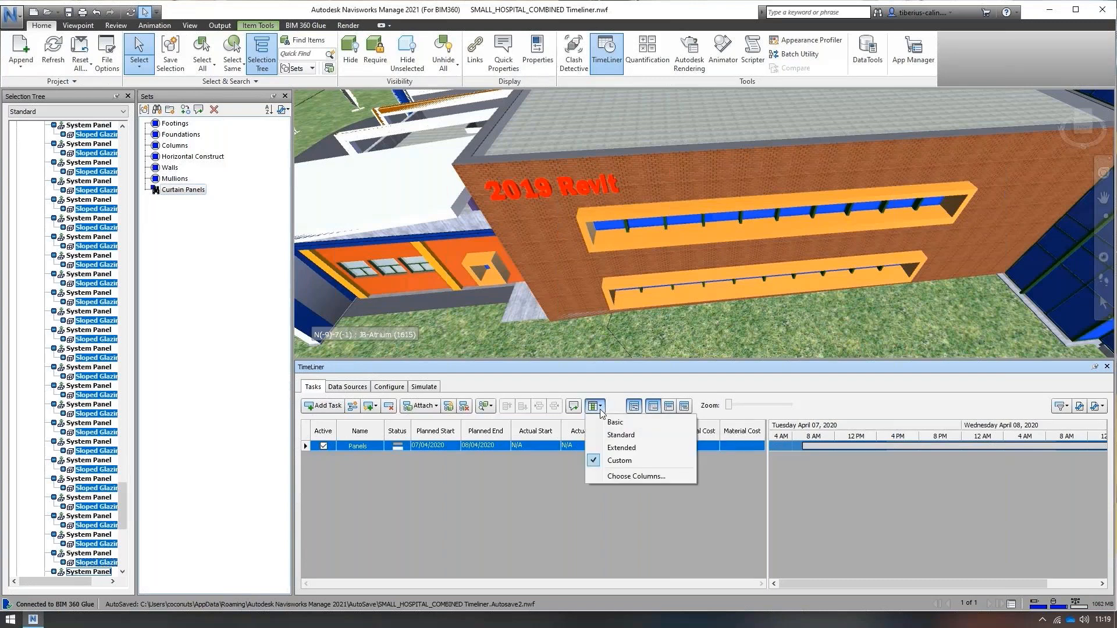
left_click(624, 477)
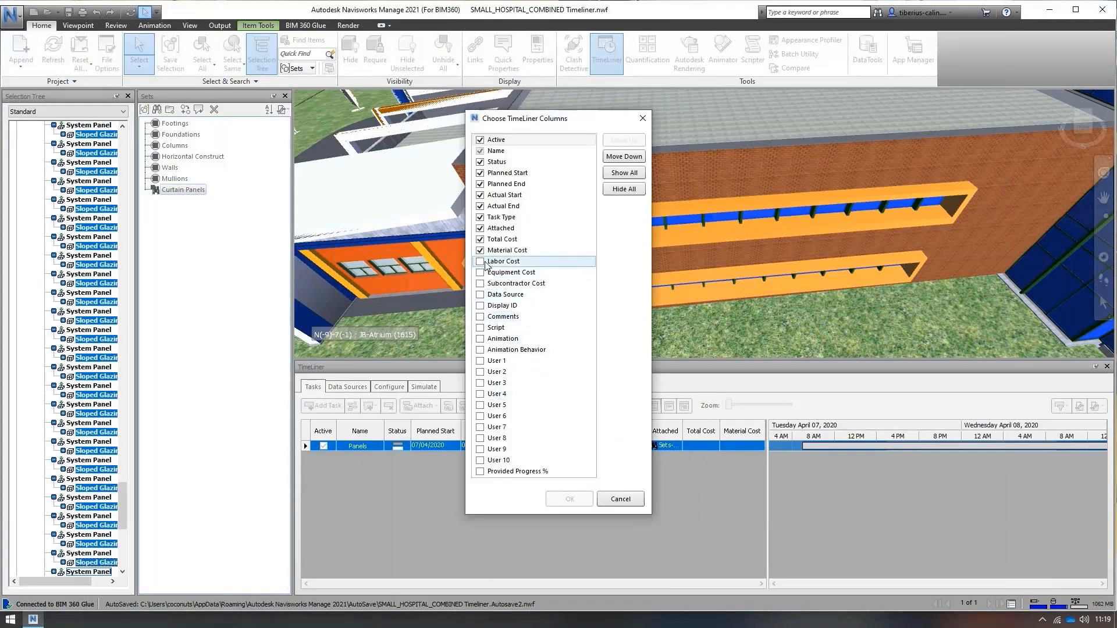
left_click(480, 250)
left_click(480, 306)
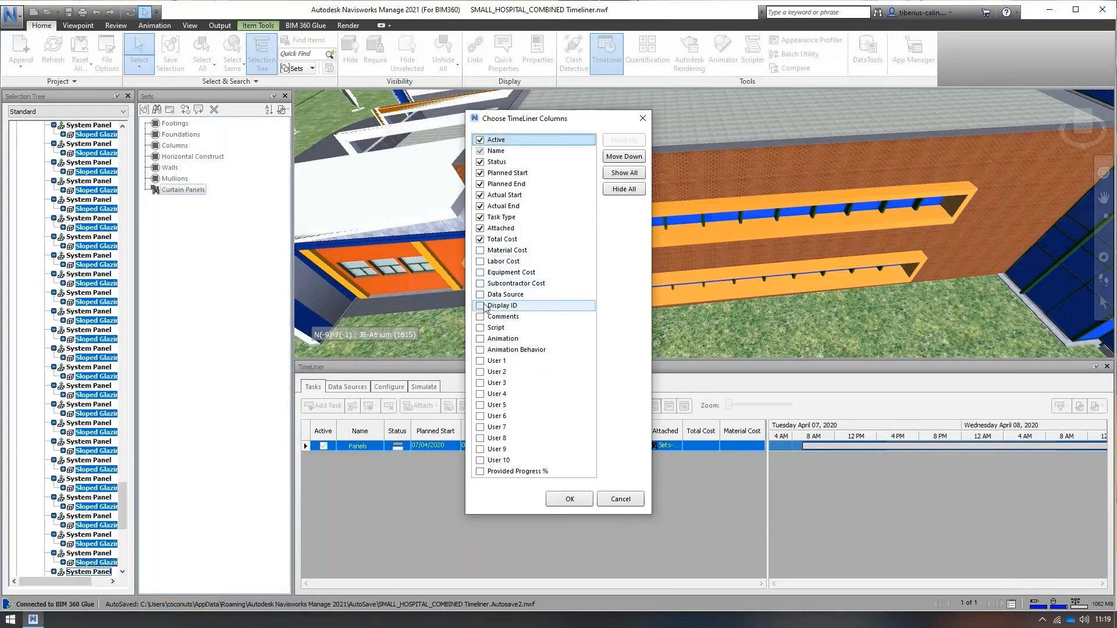
left_click(481, 339)
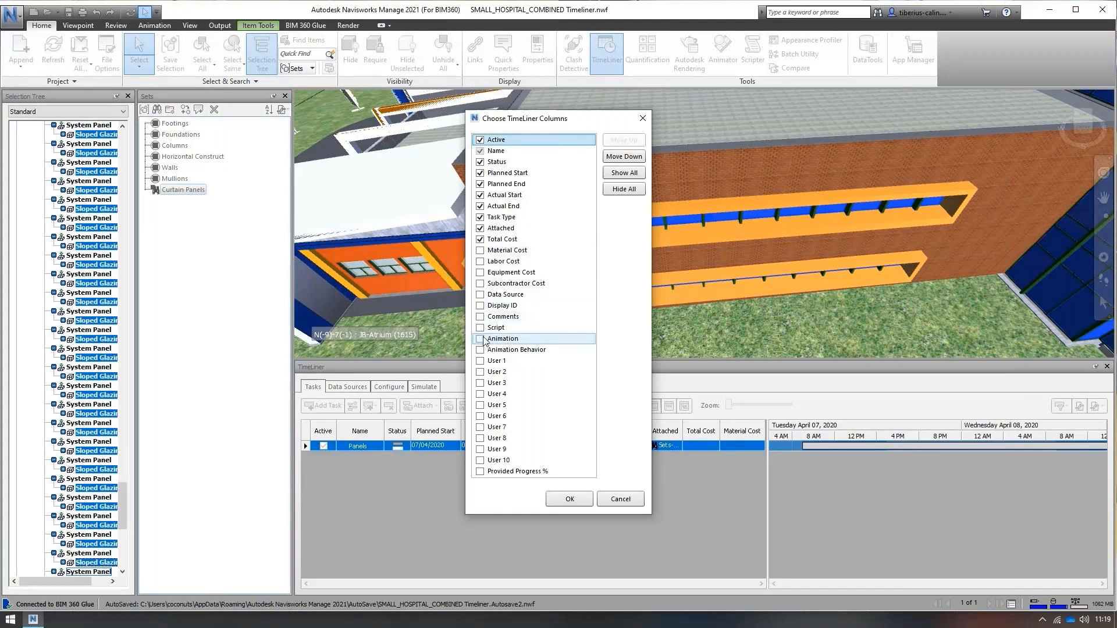
left_click(480, 251)
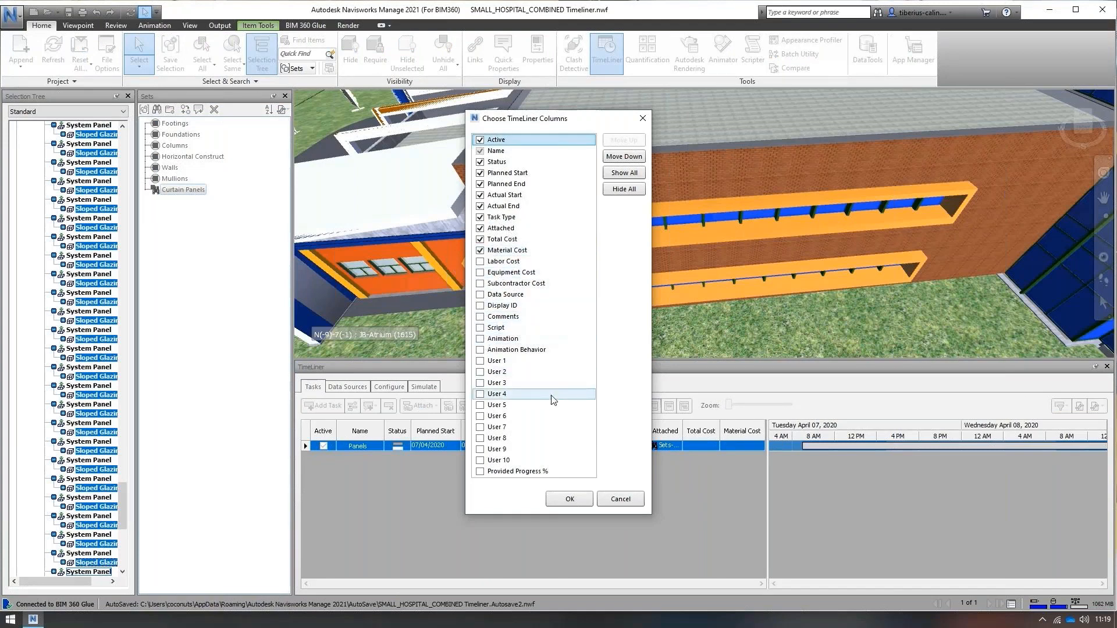
left_click(571, 499)
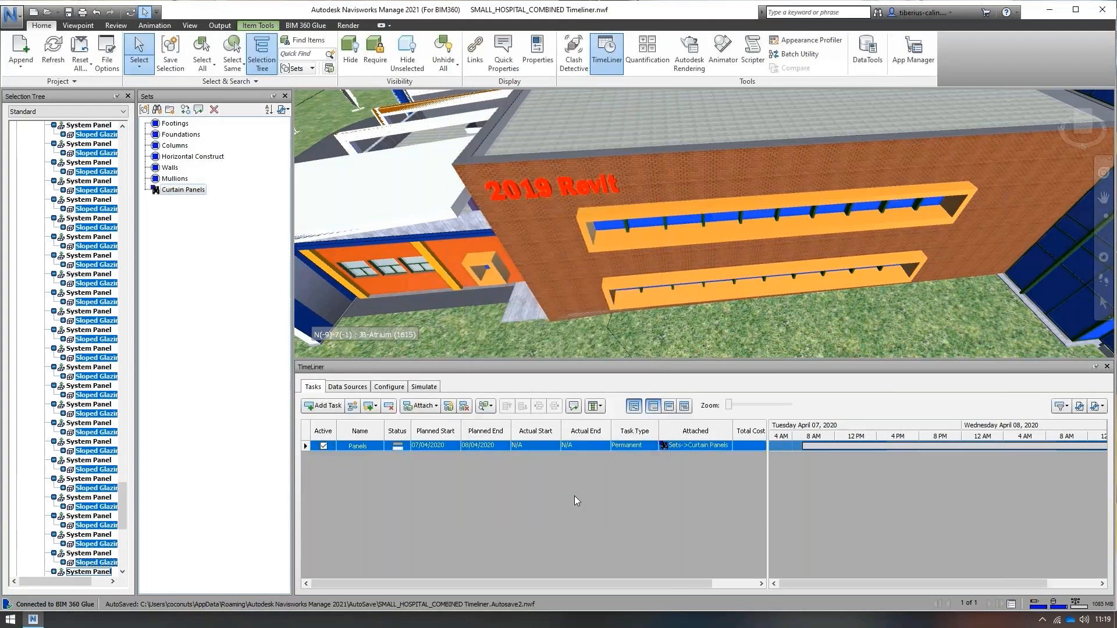
- Widen the task table to reach the cost columns and set the Panels task's material cost to 10000
left_click_drag(767, 495, 867, 490)
left_click(792, 447)
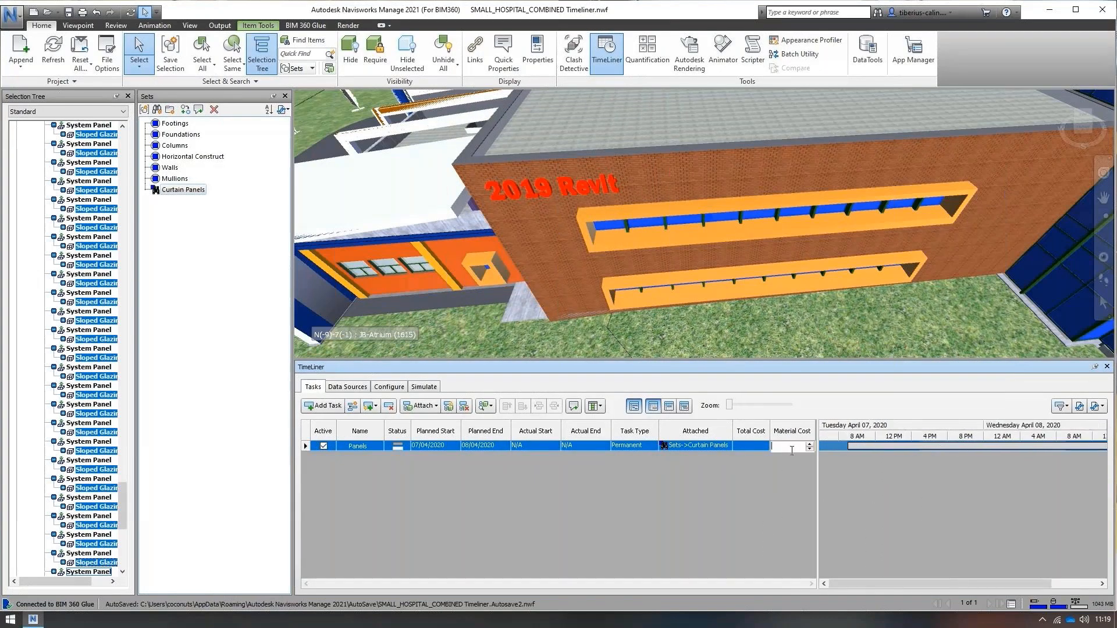
type("10000")
key("Return")
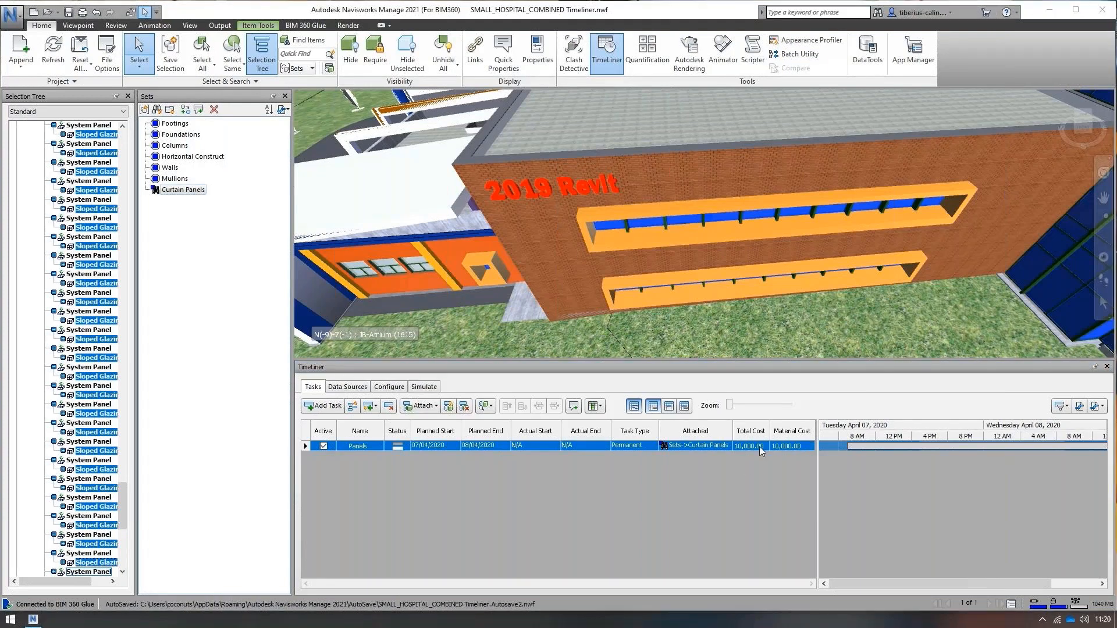
- Delete the Panels task and remove the Mullions and Curtain Panels sets
left_click(312, 443)
key("Delete")
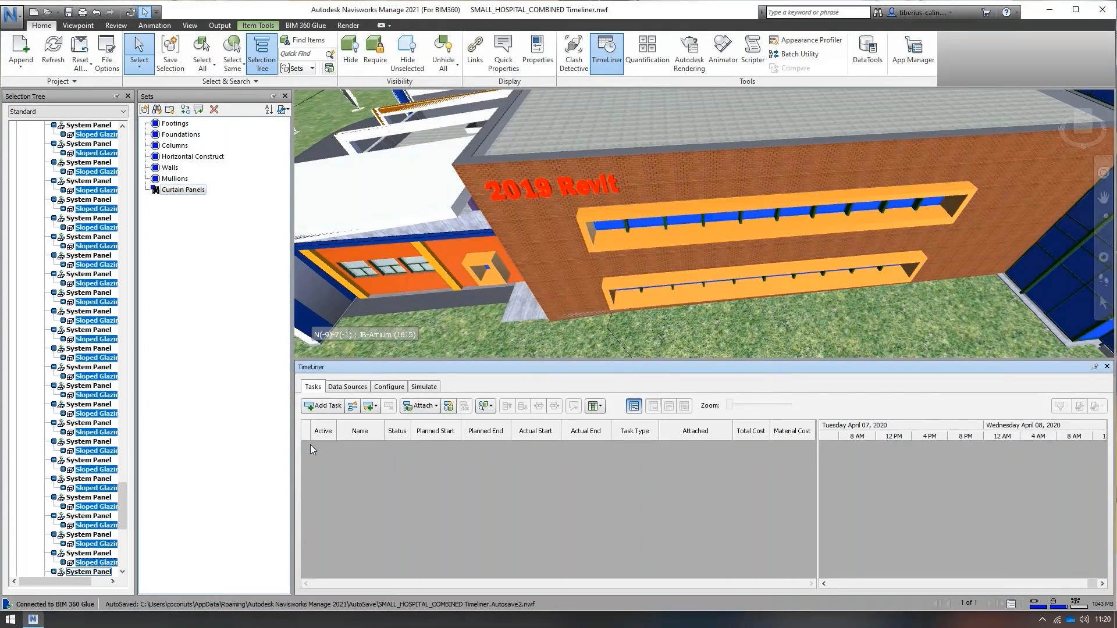
left_click(159, 180)
left_click(161, 189)
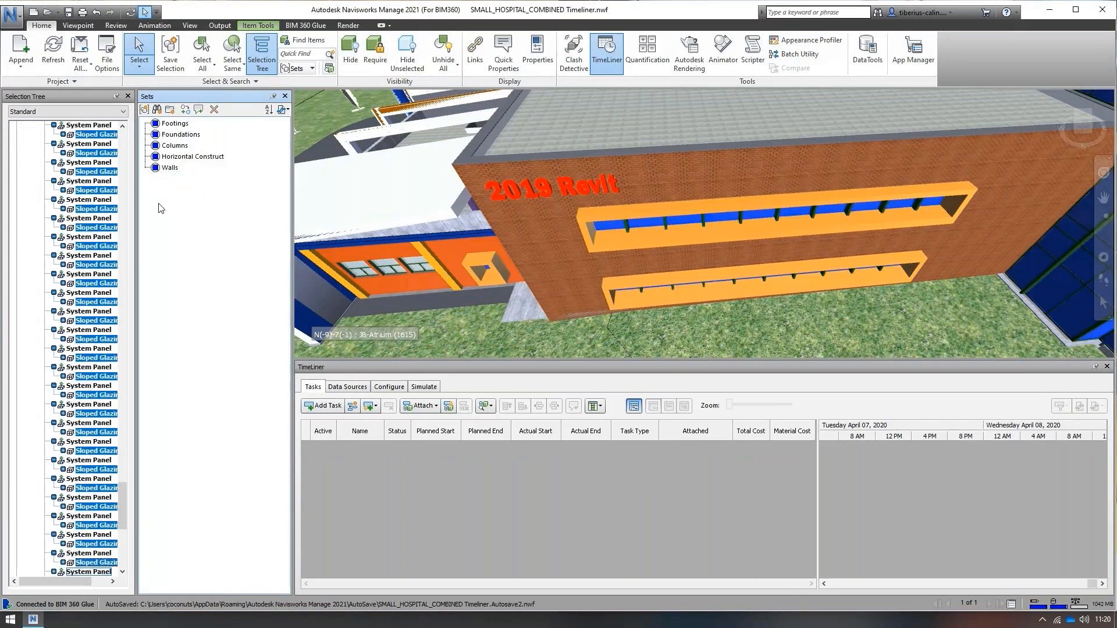
- Save the Topography category of 56750_A.nwc as a selection set named Site
left_click_drag(124, 492, 134, 118)
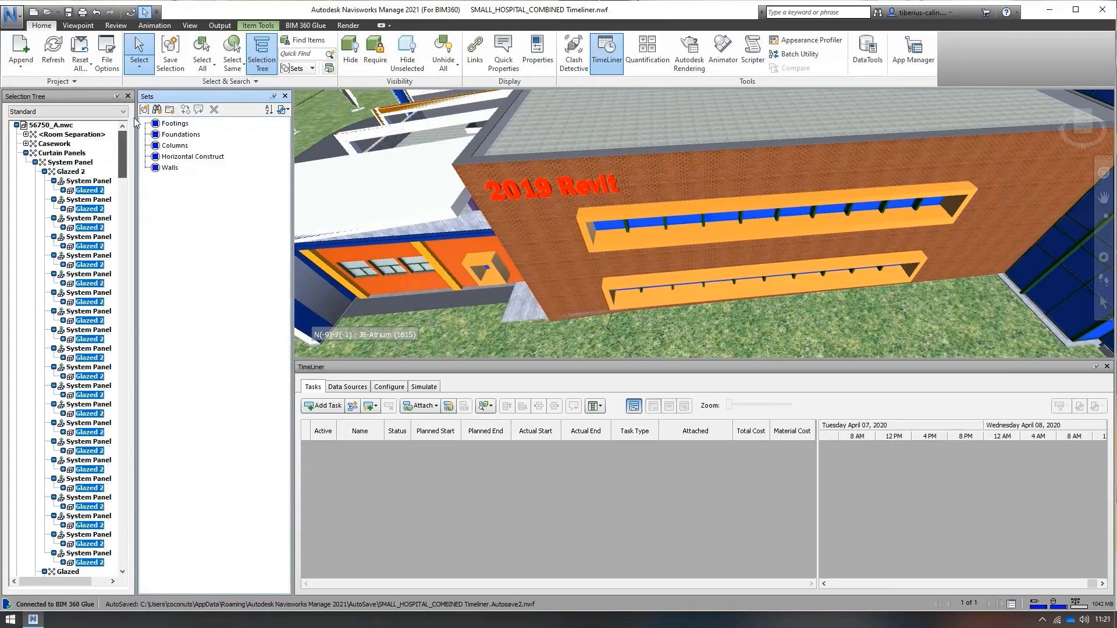
left_click(26, 153)
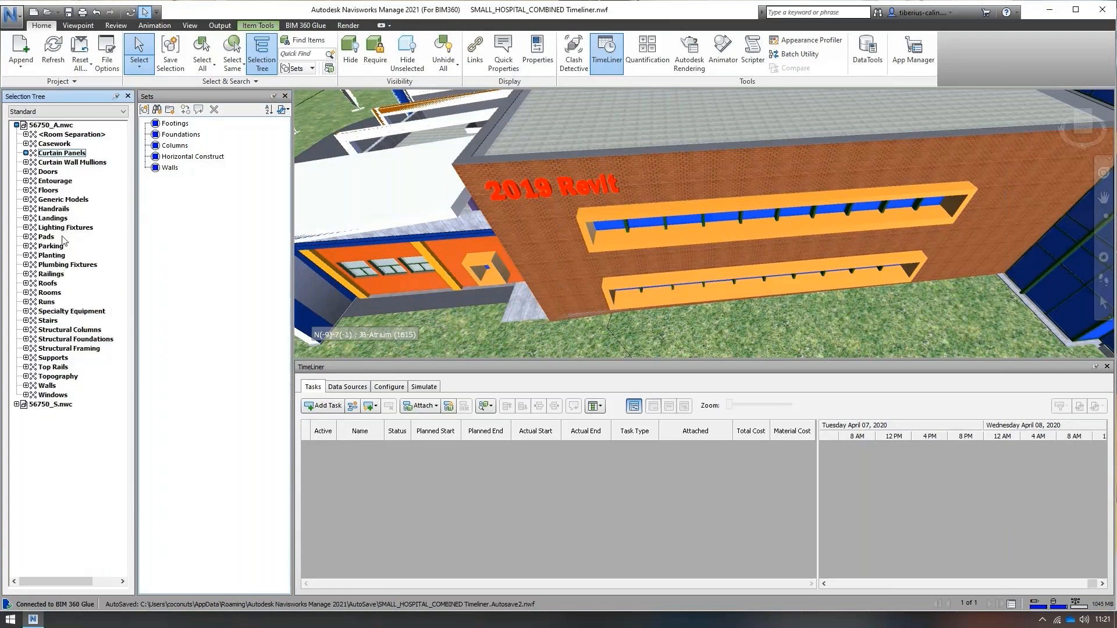
left_click(58, 376)
scroll(737, 288, "down", 3)
scroll(736, 289, "down", 5)
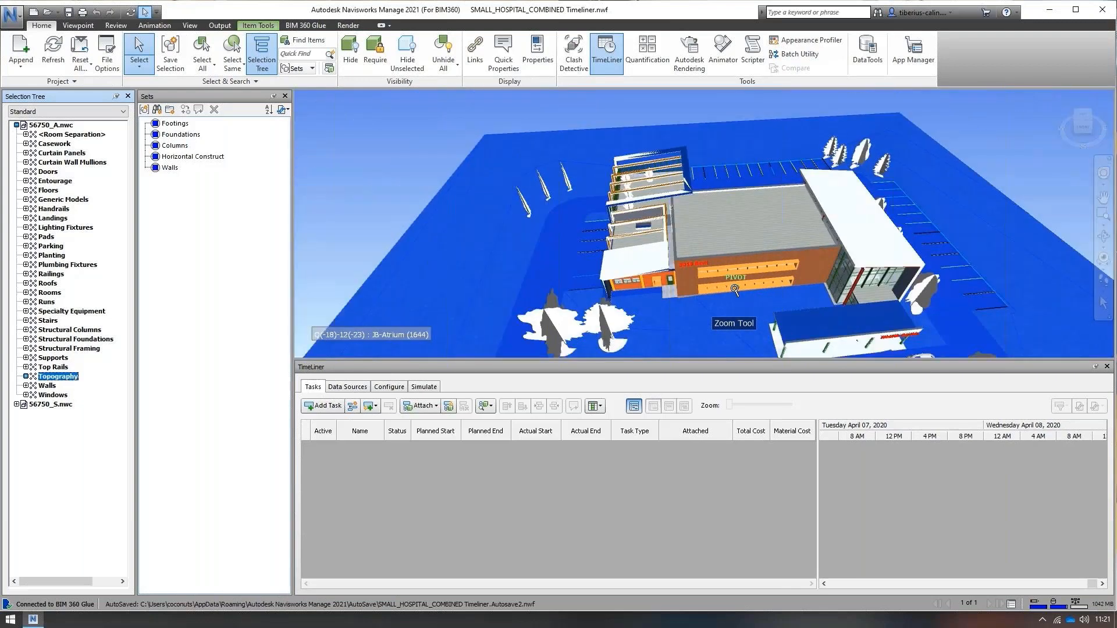
middle_click_drag(735, 288, 732, 235)
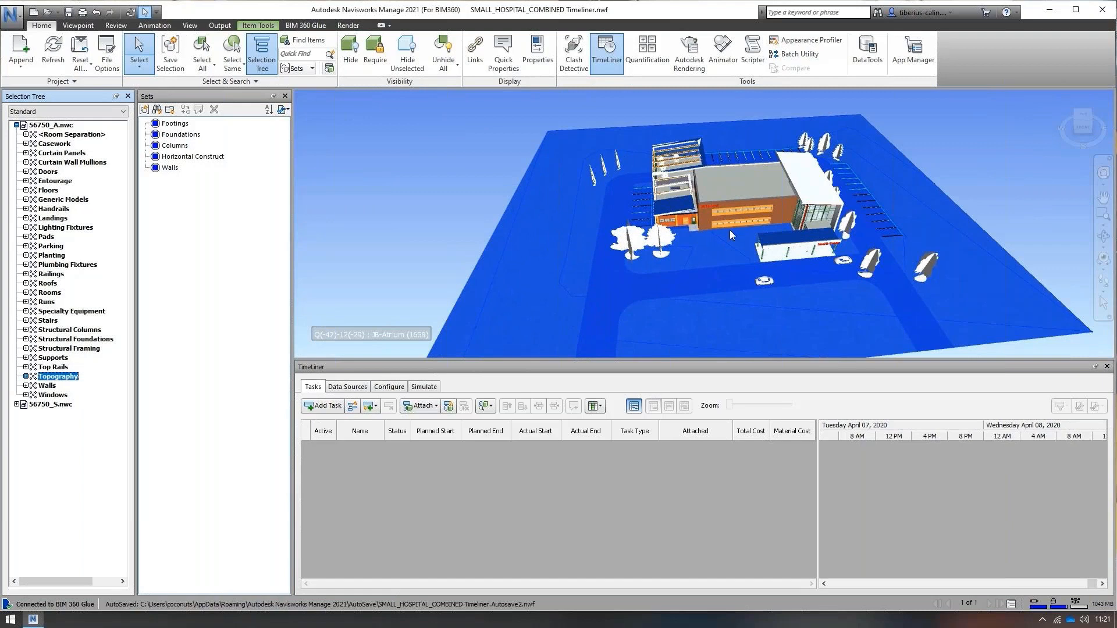
left_click(192, 273)
right_click(194, 273)
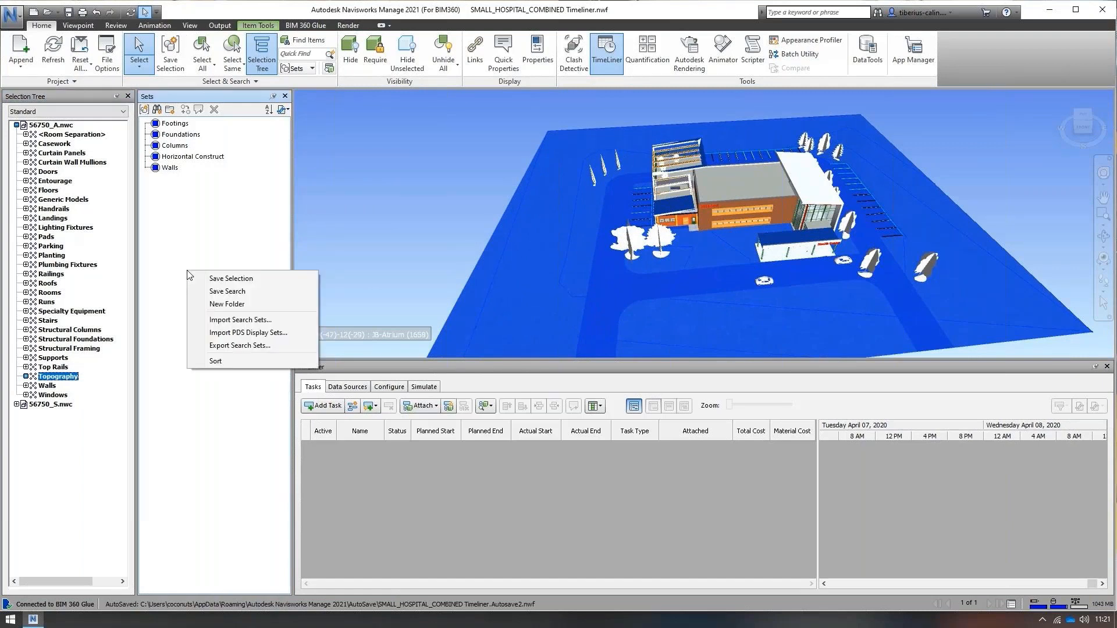
left_click(226, 280)
type("Slte")
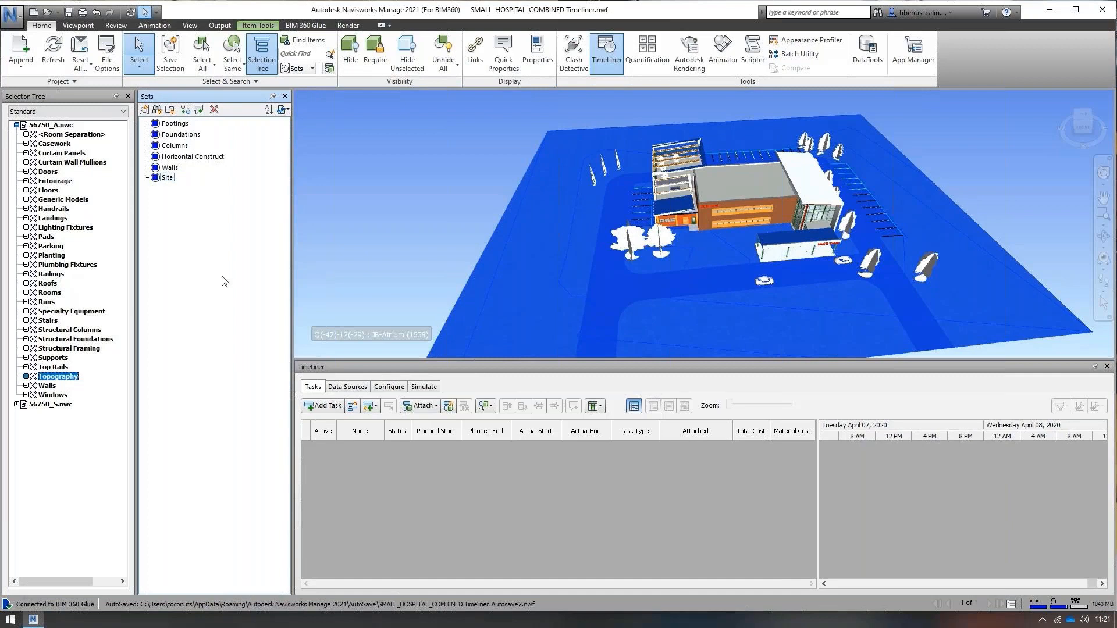
key("Return")
- Generate a TimeLiner task for every set automatically and set the Site task's type to Permanent
left_click(370, 409)
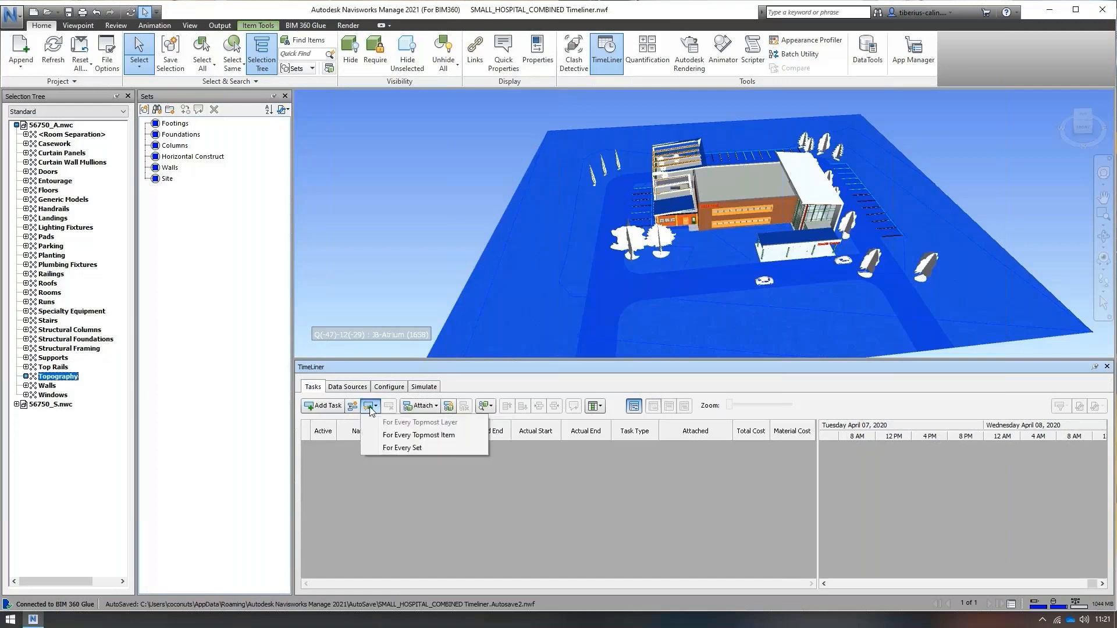
left_click(388, 448)
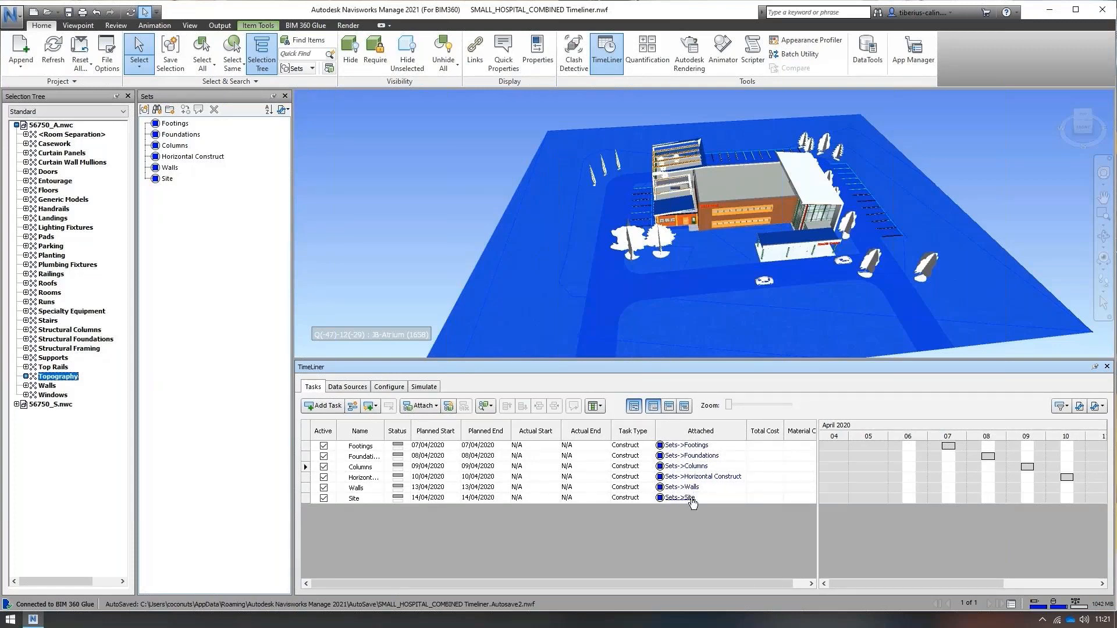
left_click(646, 500)
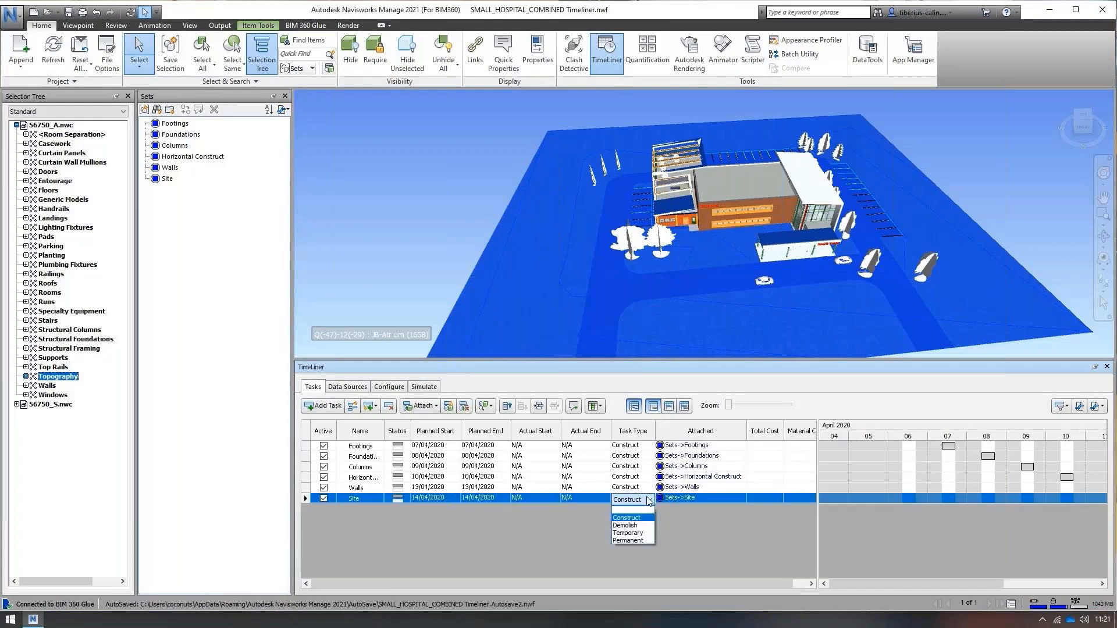
left_click(641, 540)
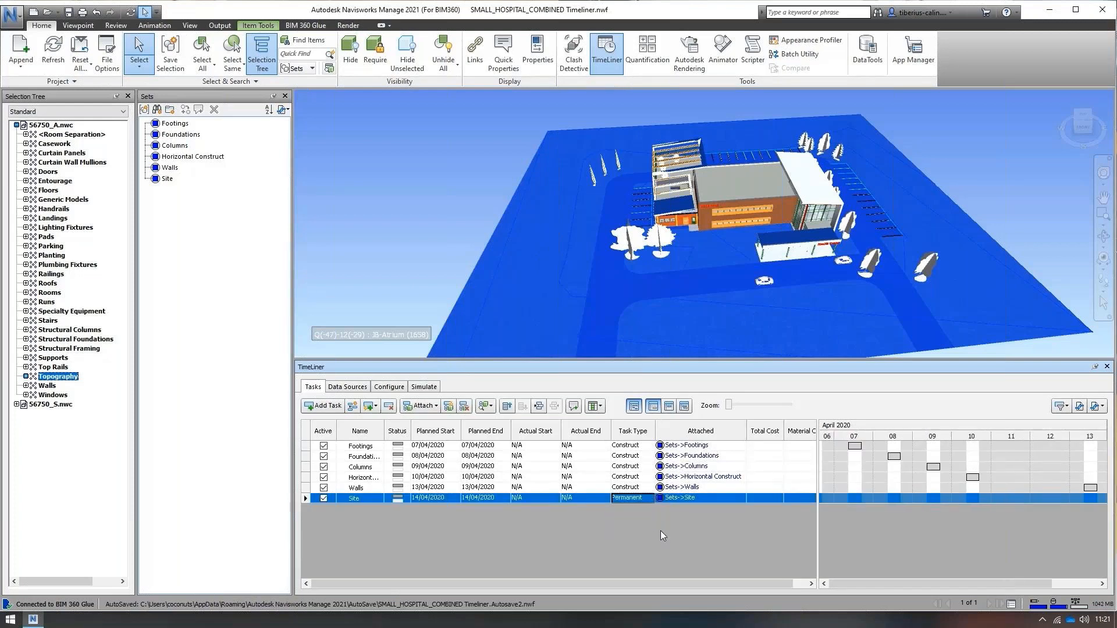
- Review the planned start dates of the Footings to Walls tasks, including the date calendar for Walls
left_click(447, 448)
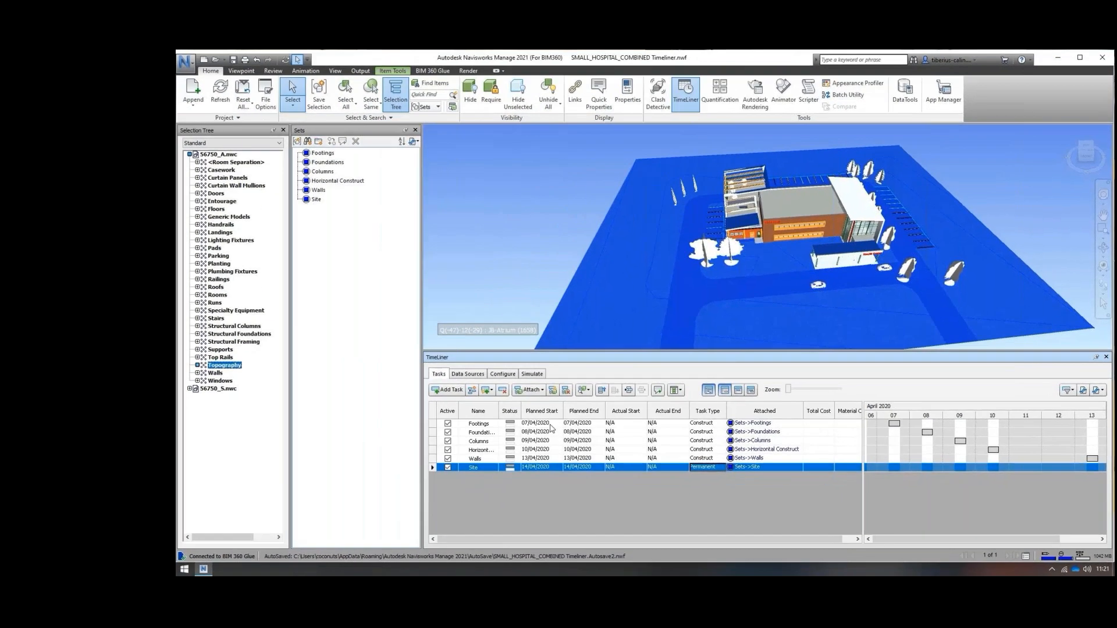
left_click(558, 433)
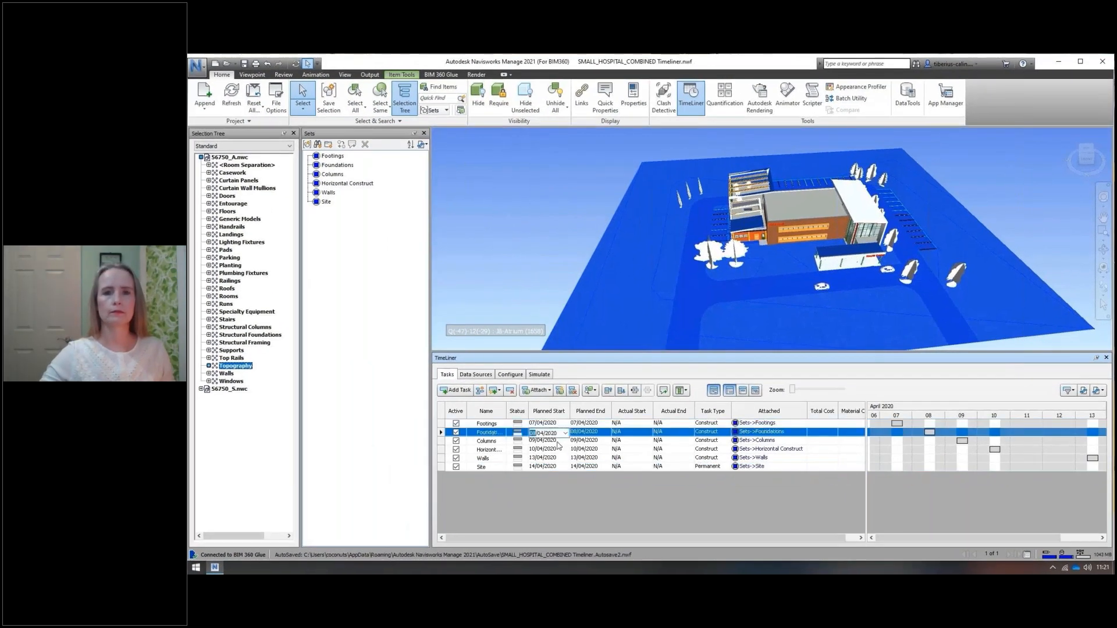
left_click(557, 442)
left_click(560, 450)
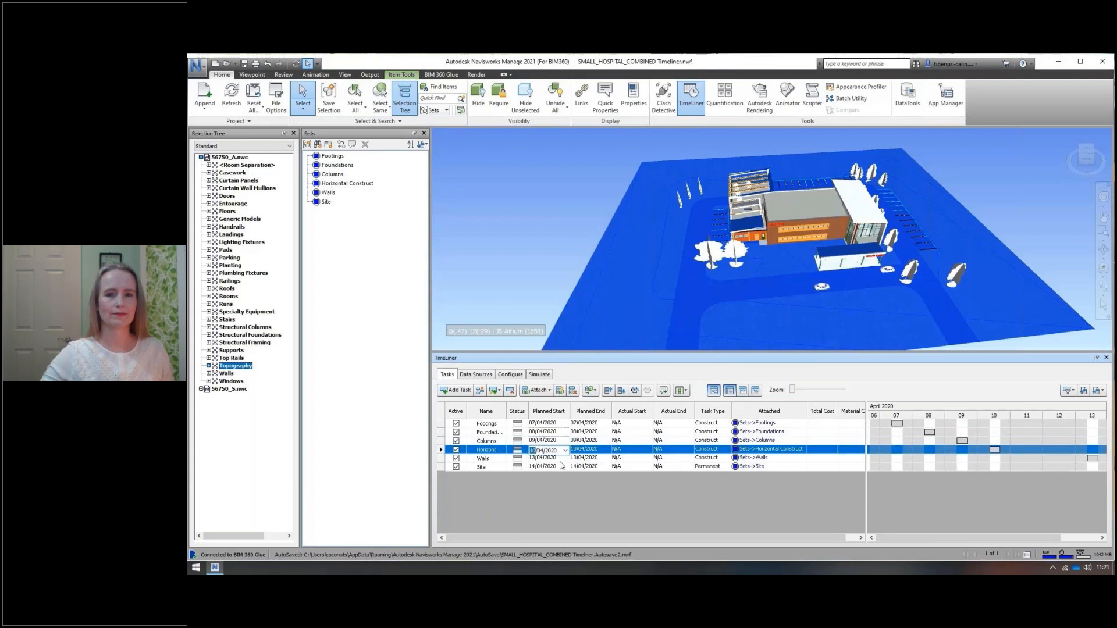
left_click(564, 459)
left_click(565, 459)
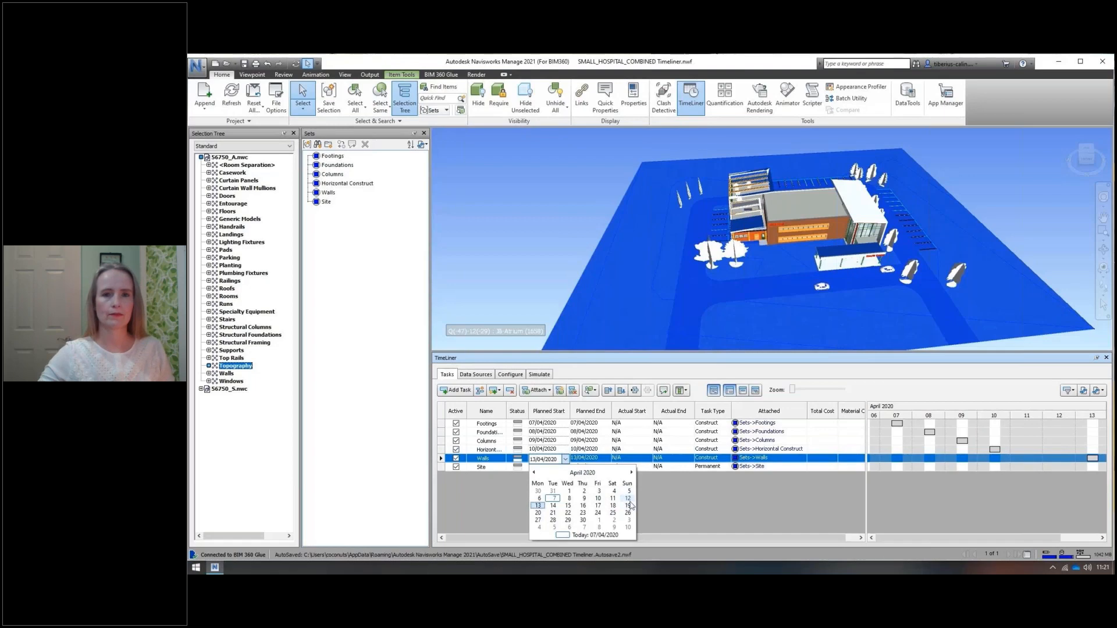
left_click(652, 504)
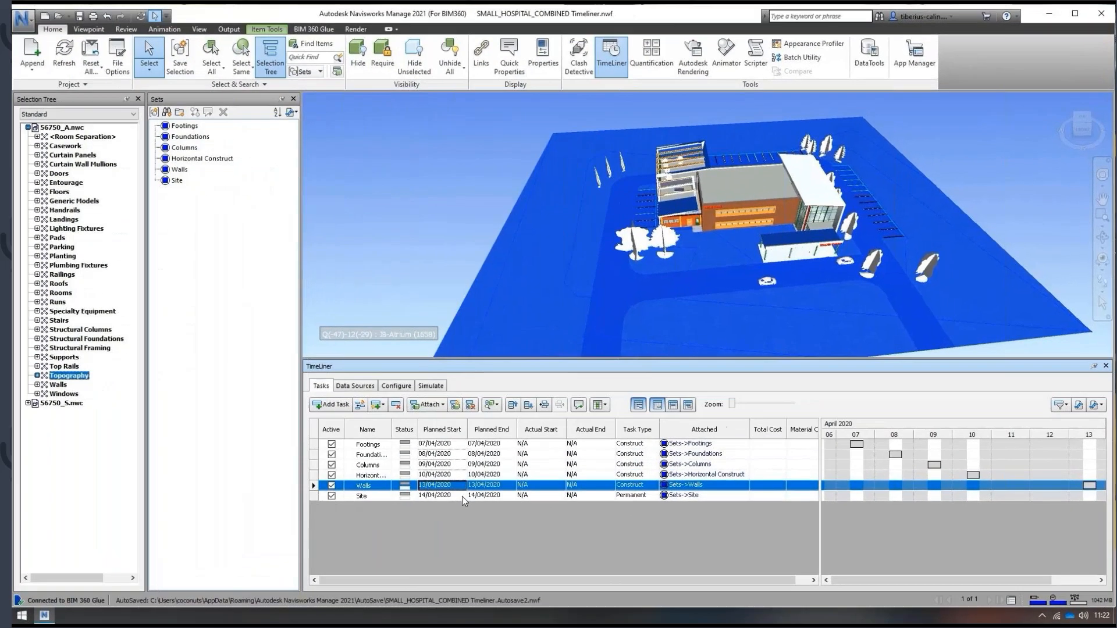
- Set the Site task's planned start to 07/04/2020
left_click(565, 467)
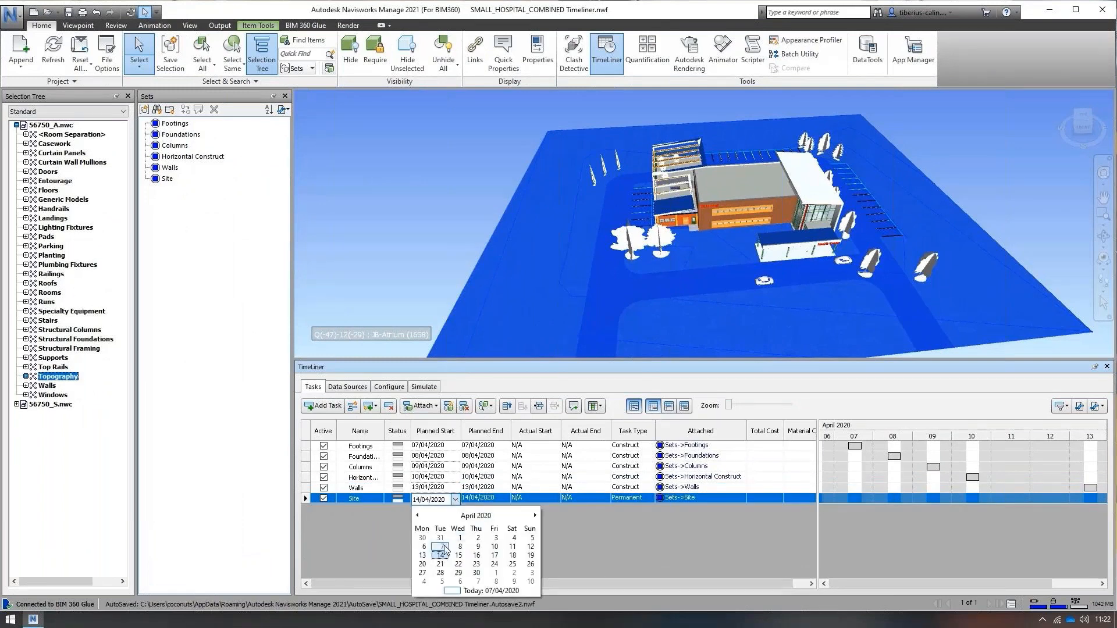
left_click(443, 547)
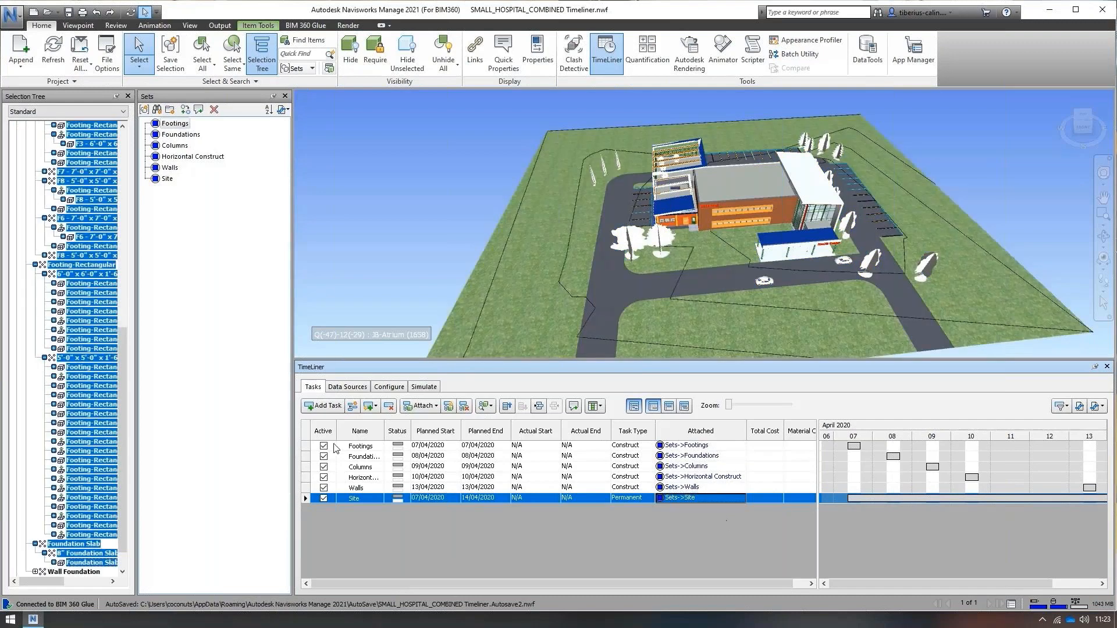
- Clear the attached selection sets from all six TimeLiner tasks, Footings through Site
left_click(333, 445)
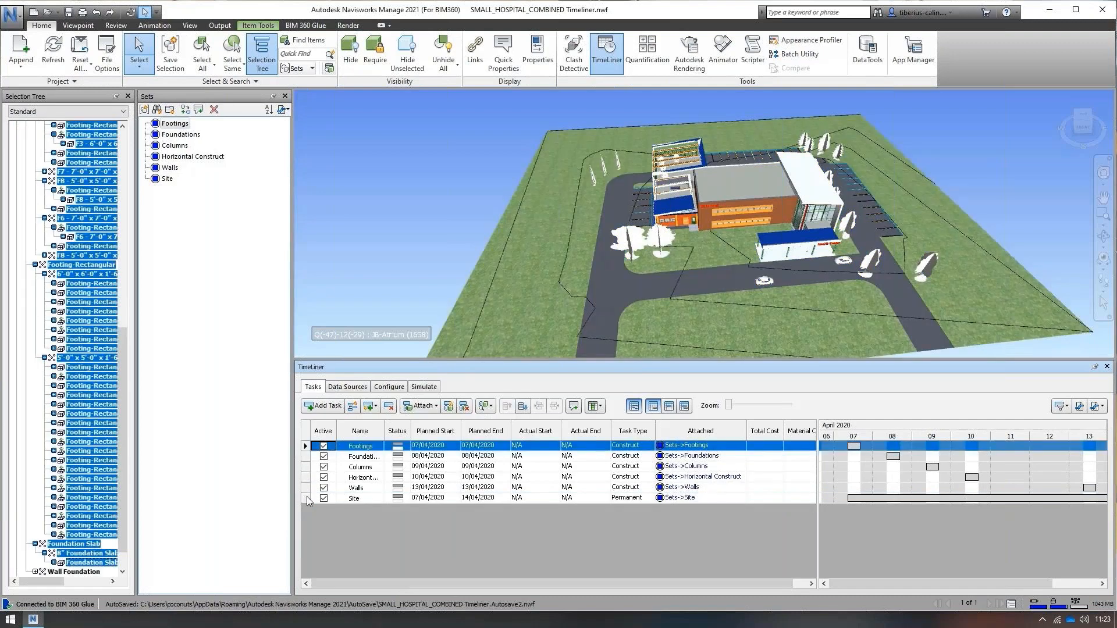
left_click(306, 497, "shift")
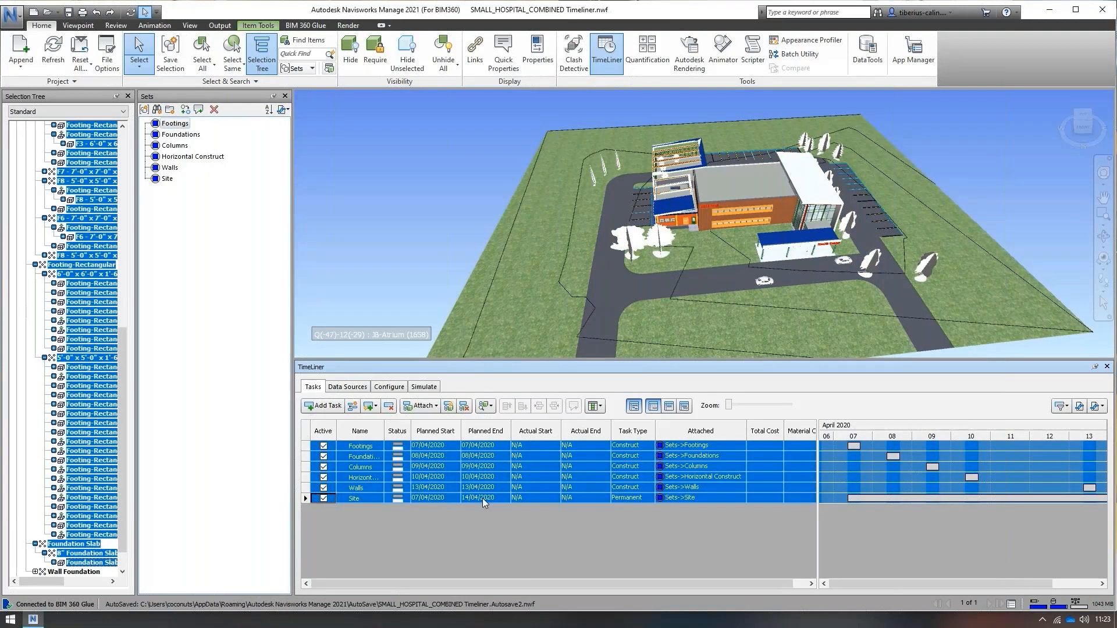
right_click(715, 458)
left_click(750, 491)
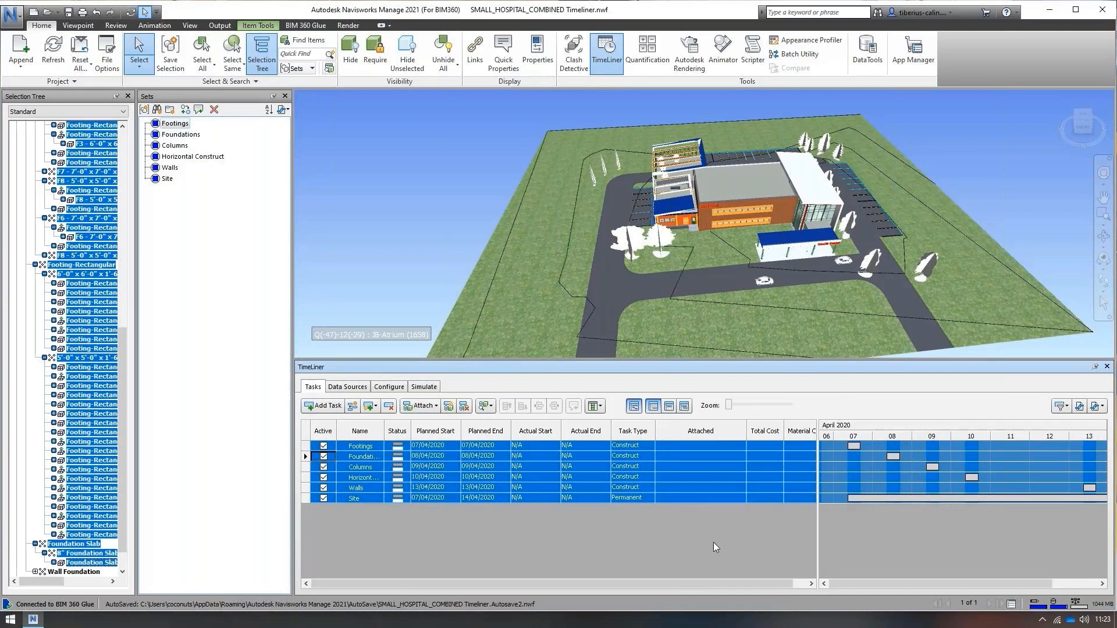
left_click(724, 499)
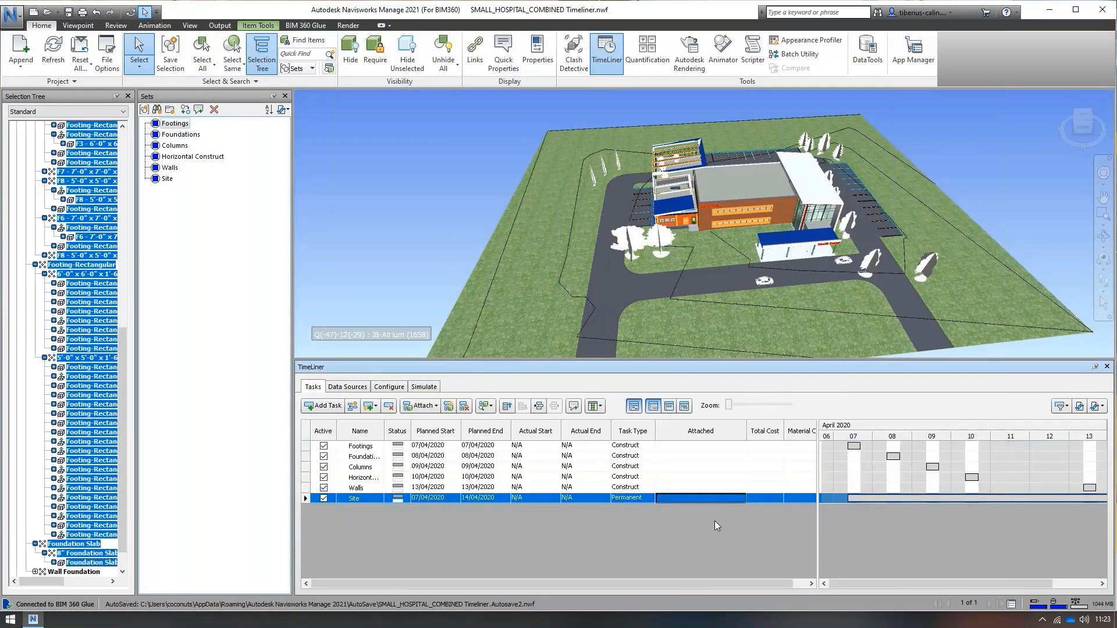
- Auto-attach the tasks by applying only the rule that maps the Name column to selection sets with the same name
left_click(448, 407)
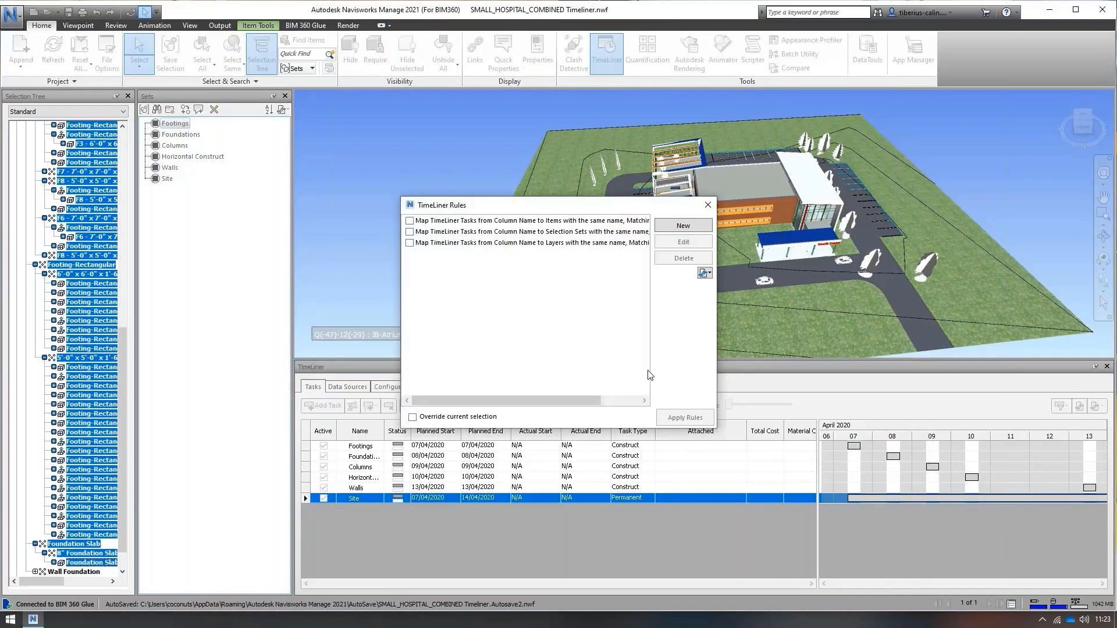
left_click_drag(585, 401, 538, 261)
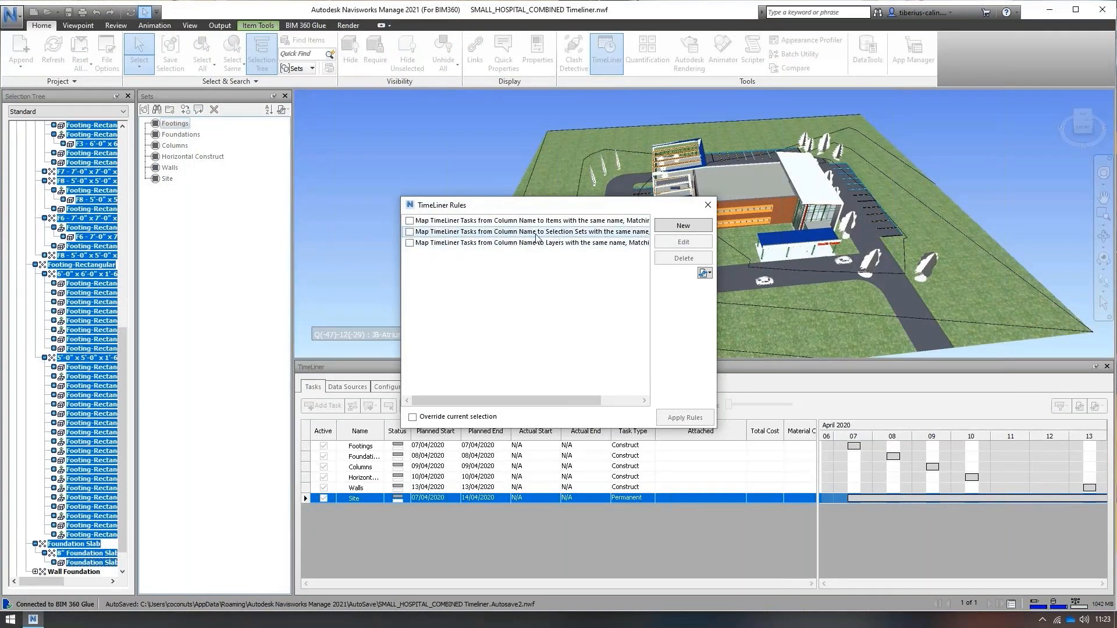
left_click(411, 232)
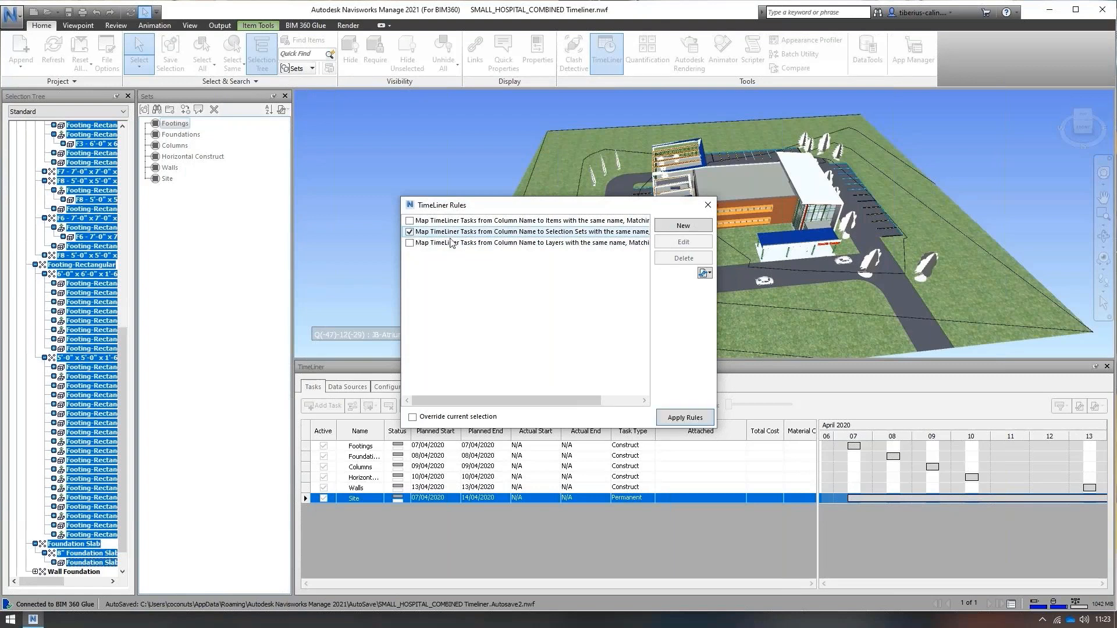
left_click(681, 418)
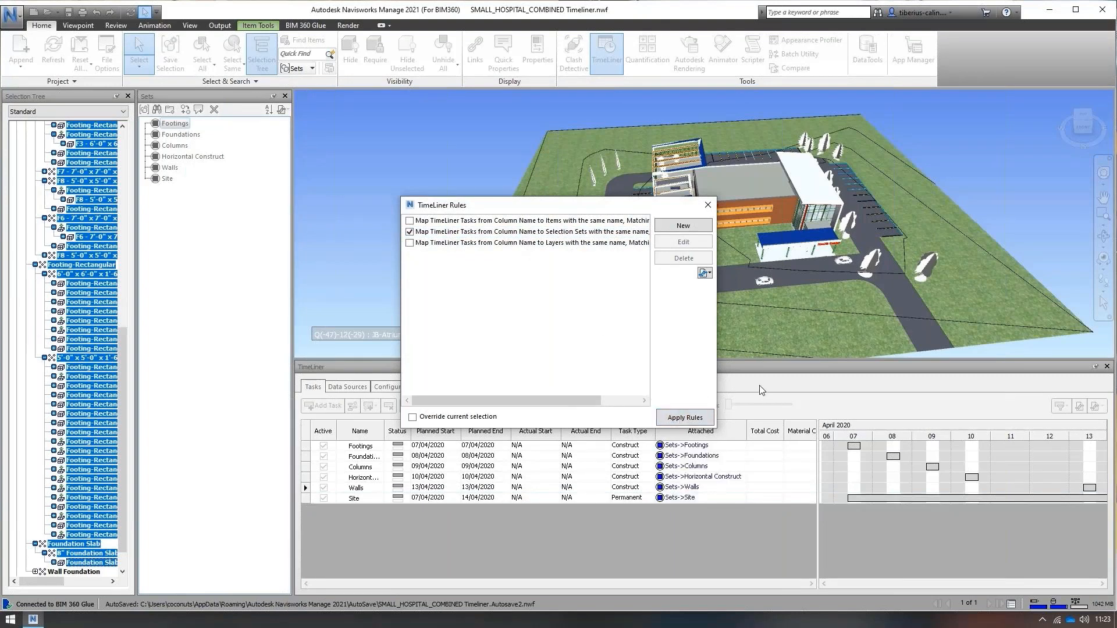
left_click(708, 206)
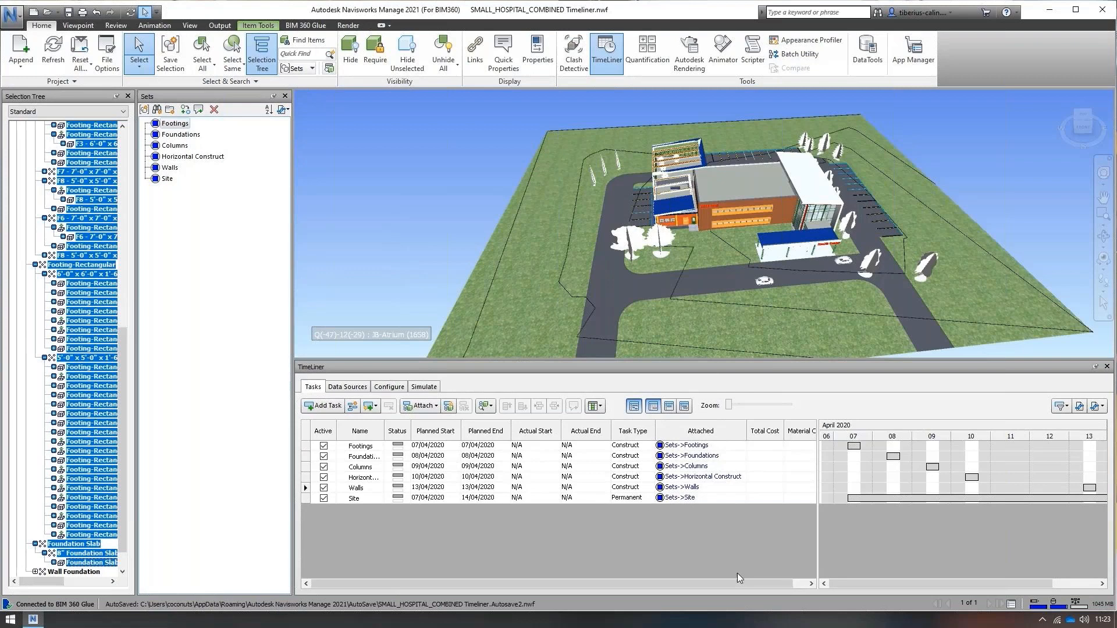
- Widen the Gantt chart area and bring the 8 to 14 April 2020 period into view
left_click_drag(817, 554, 619, 544)
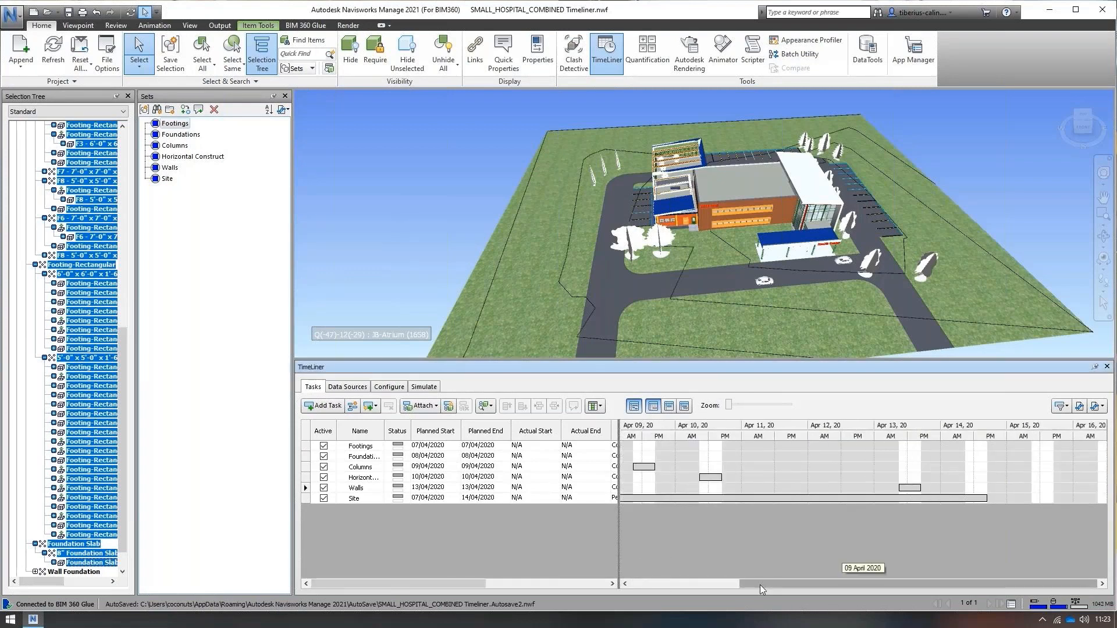
left_click_drag(760, 584, 634, 583)
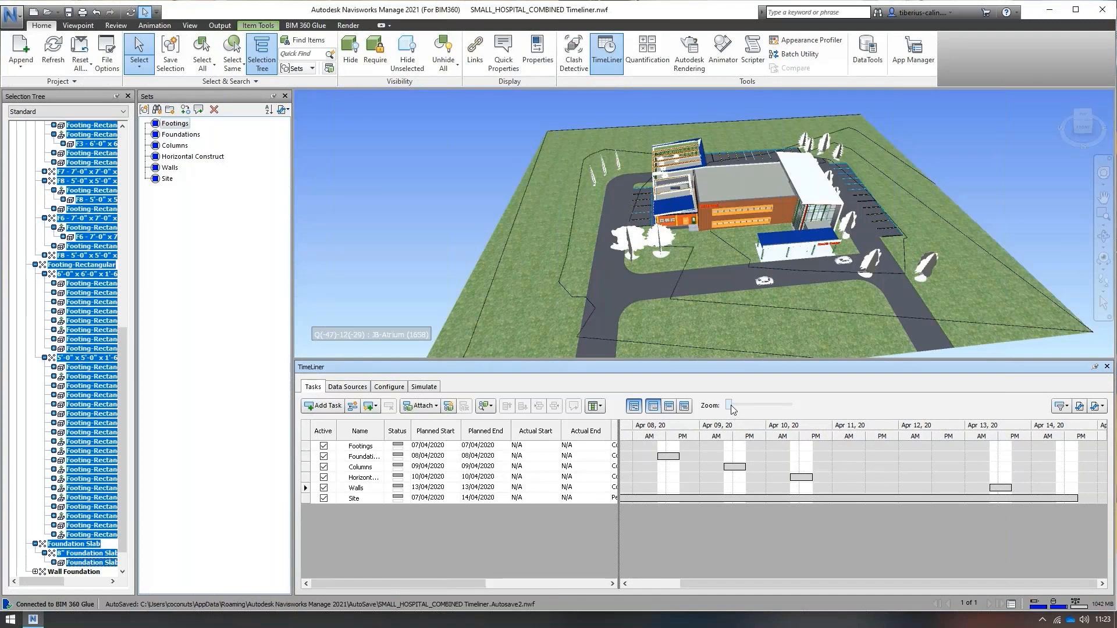
mouse_move(732, 409)
left_mouse_down()
mouse_move(780, 410)
mouse_move(716, 411)
left_mouse_up()
- Mark partial progress on the Horizontal Construct and Columns bars in the Gantt chart and open the schedule export options
mouse_move(799, 478)
left_mouse_down()
mouse_move(786, 477)
mouse_move(831, 478)
mouse_move(818, 478)
left_mouse_up()
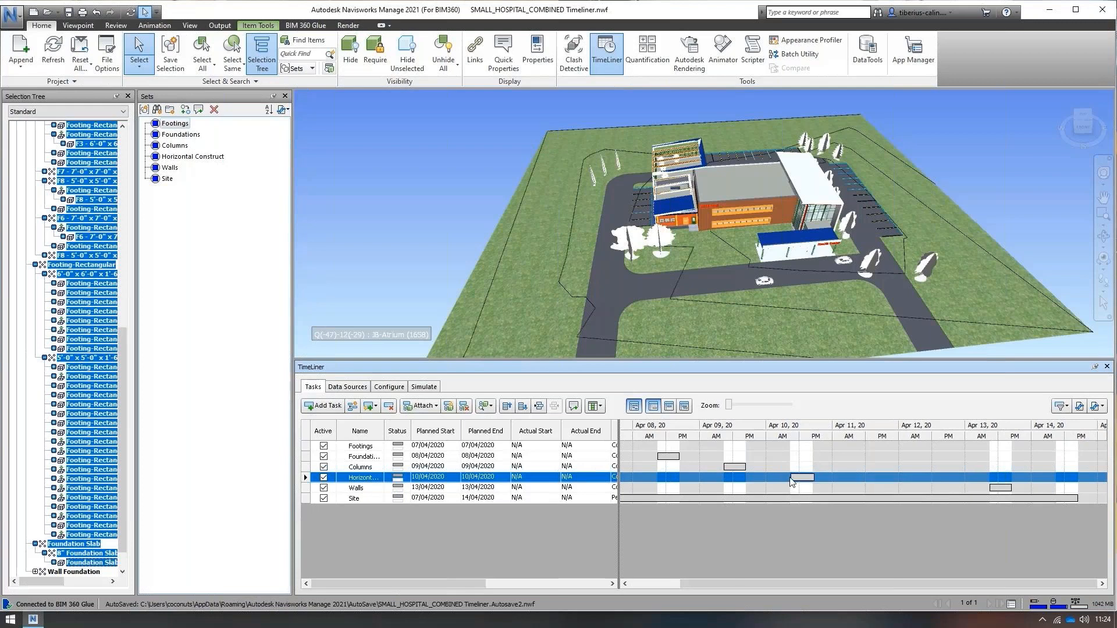
left_click_drag(790, 477, 804, 477)
left_click(730, 467)
left_click_drag(728, 467, 745, 467)
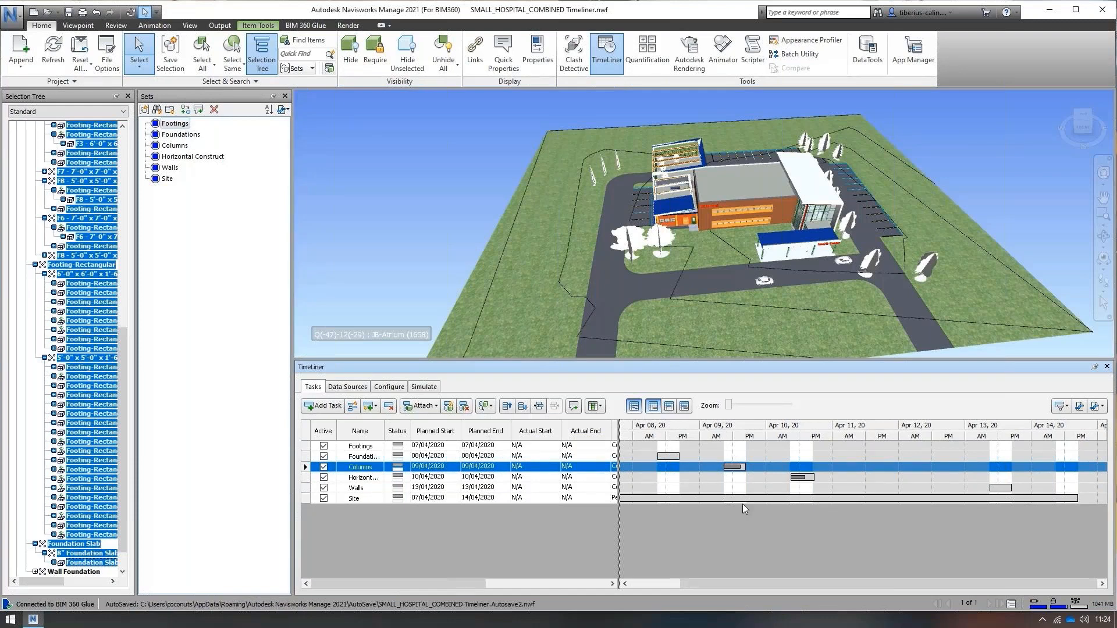
left_click(1103, 407)
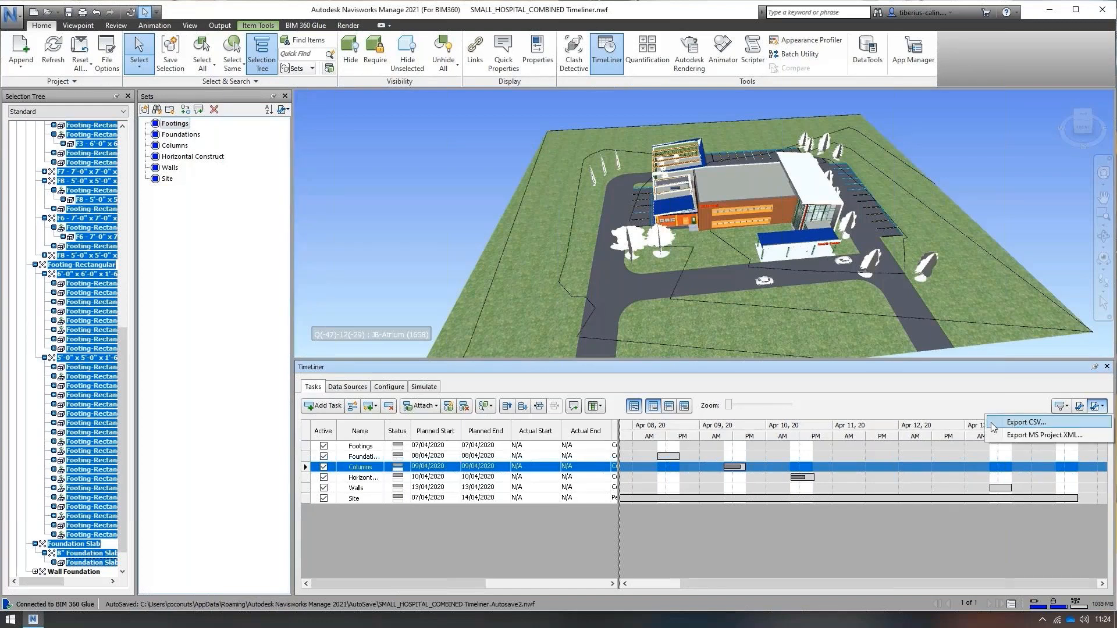
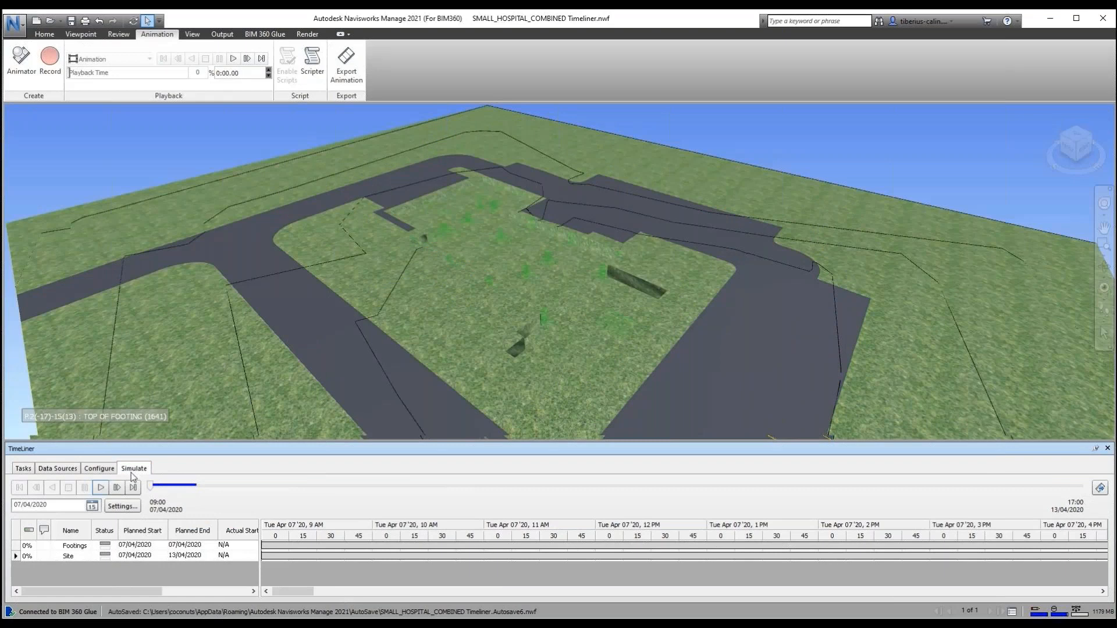
- Play the construction simulation through to its end and step it back to the start of the schedule
left_click(100, 490)
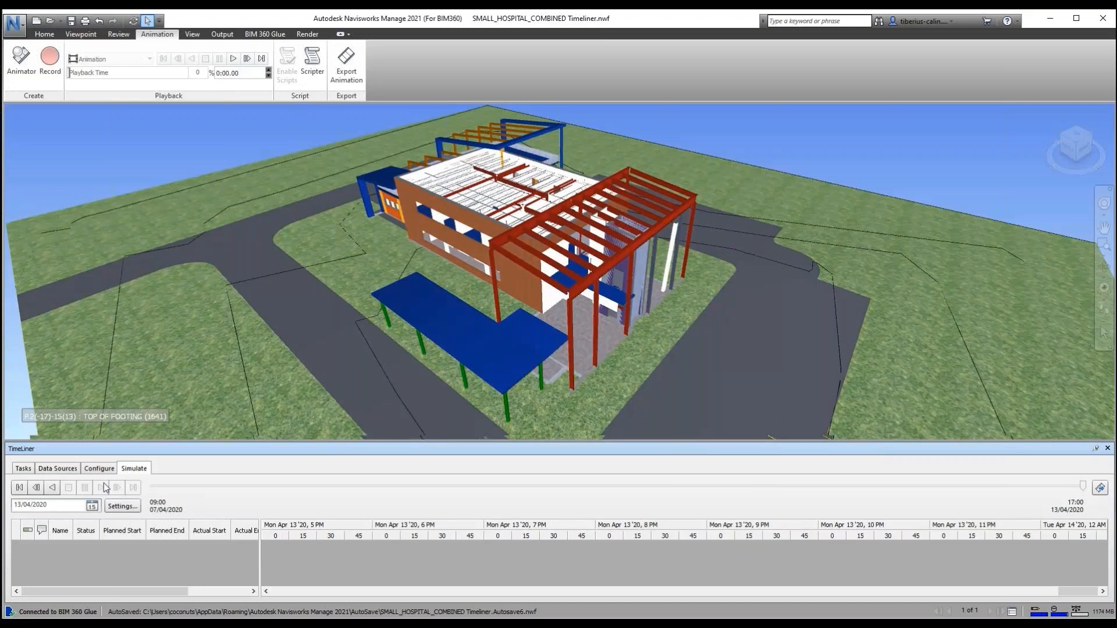
left_click(38, 490)
left_click(38, 490)
left_click(38, 491)
left_click(38, 490)
left_click(37, 490)
left_click(38, 491)
left_click(39, 491)
left_click(39, 490)
left_click_drag(666, 487, 200, 478)
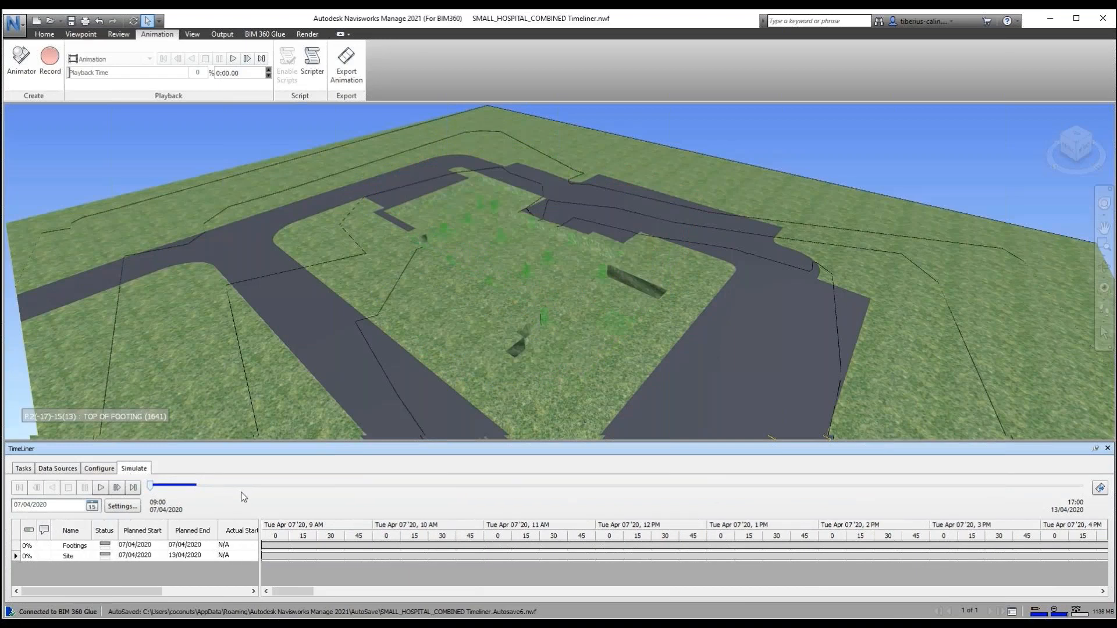
- Jump the simulation to 09/04/2020 to view that day's construction state, and stop it to reset the playback
left_click(91, 507)
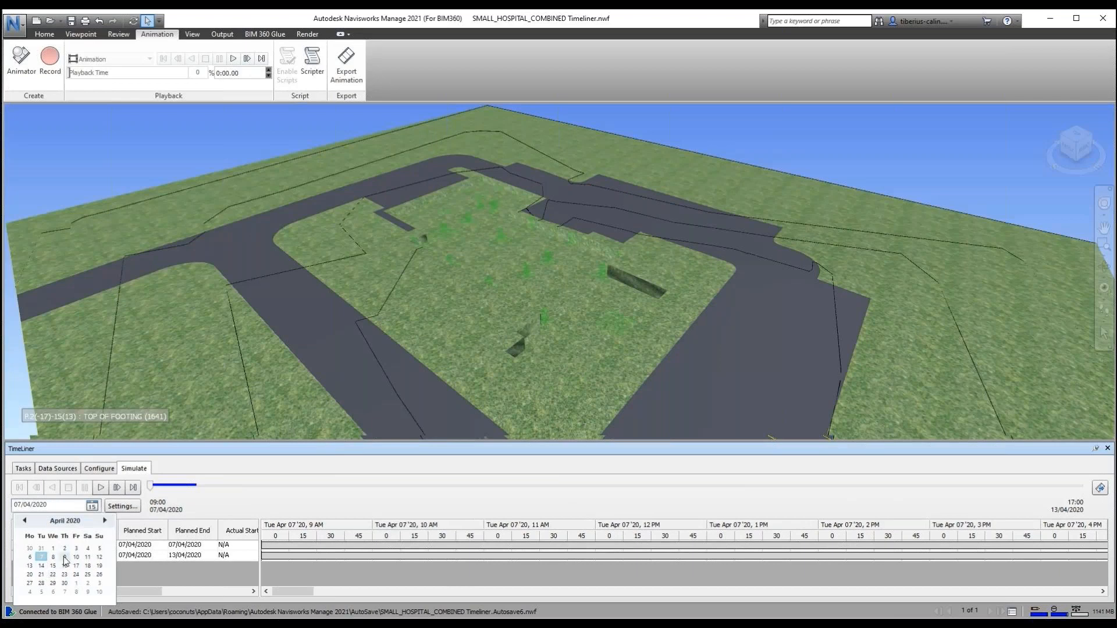
left_click(65, 557)
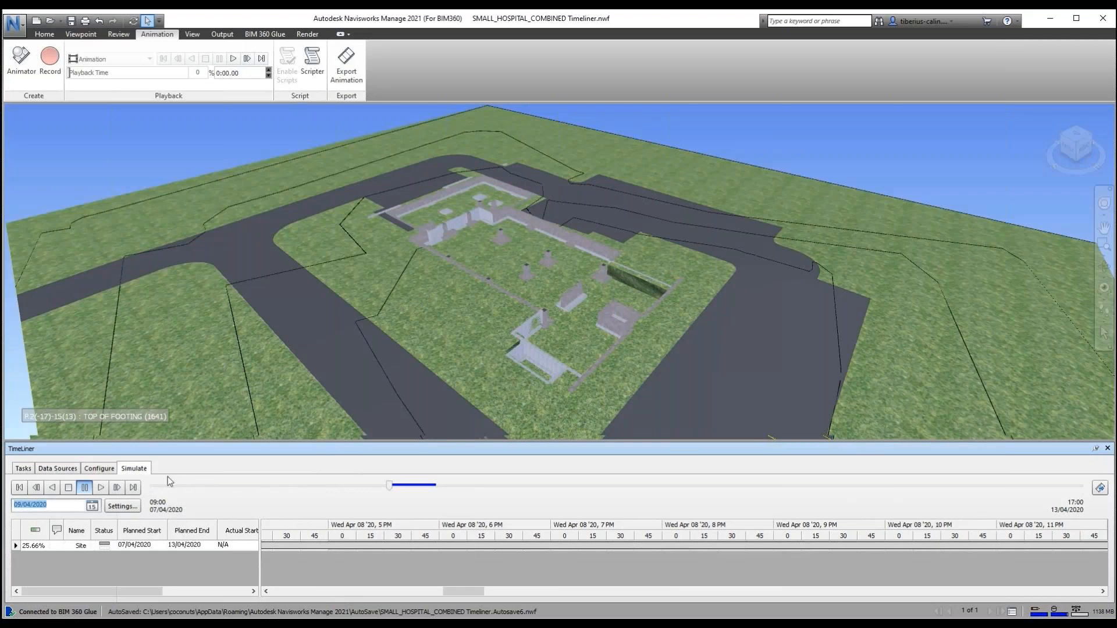
left_click(69, 489)
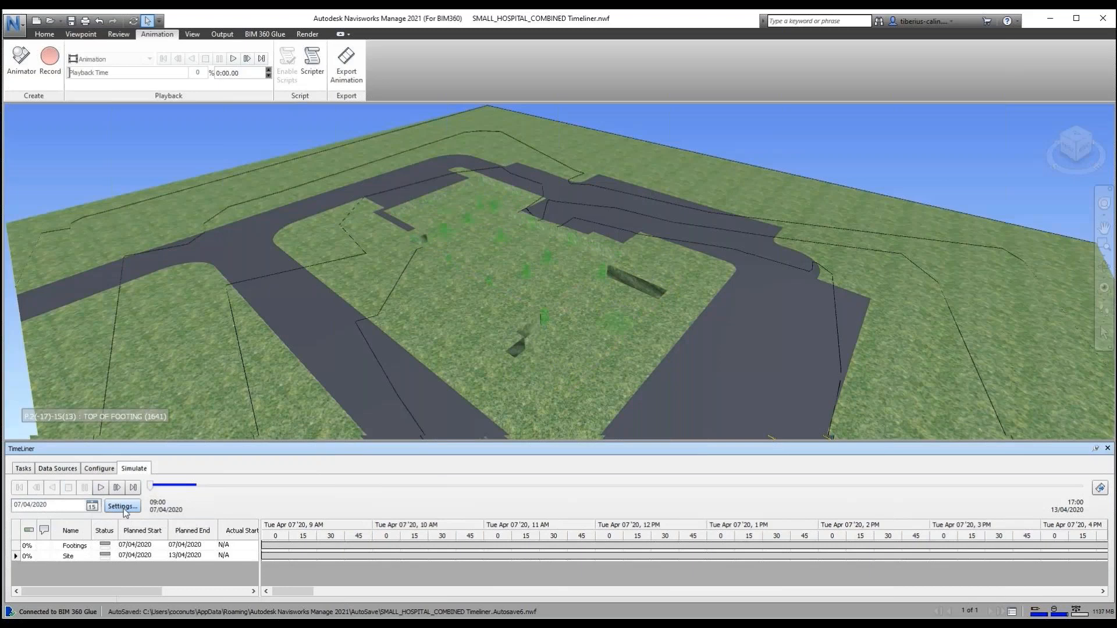
- Override the simulation's date range to start on 09/04/2020 and end on 10/04/2020, and play it for that period
left_click(122, 507)
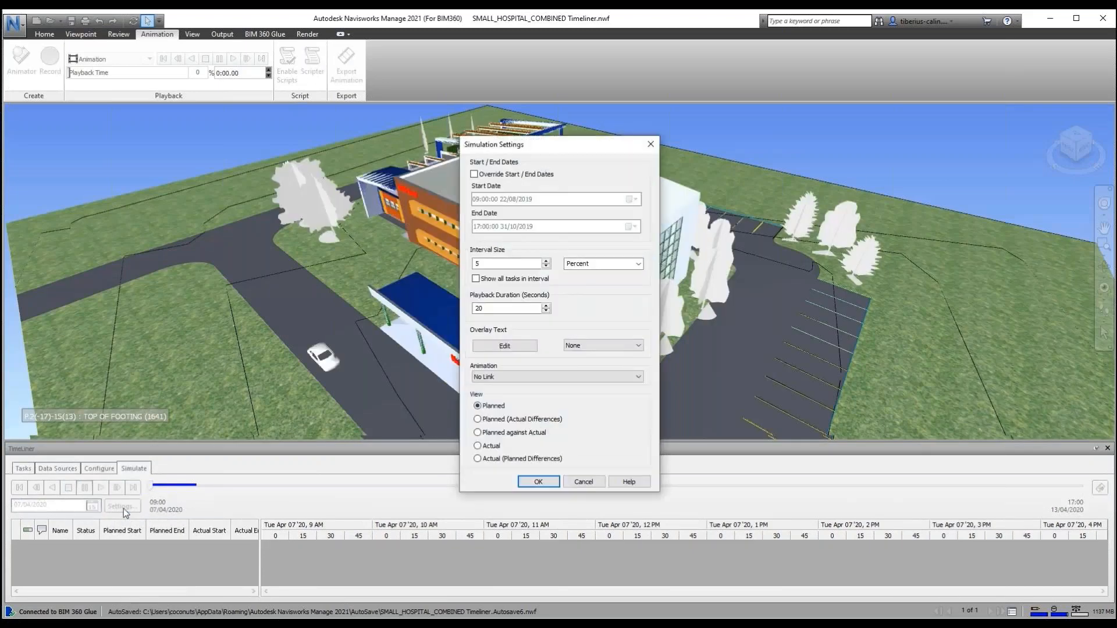
left_click(474, 174)
left_click(632, 199)
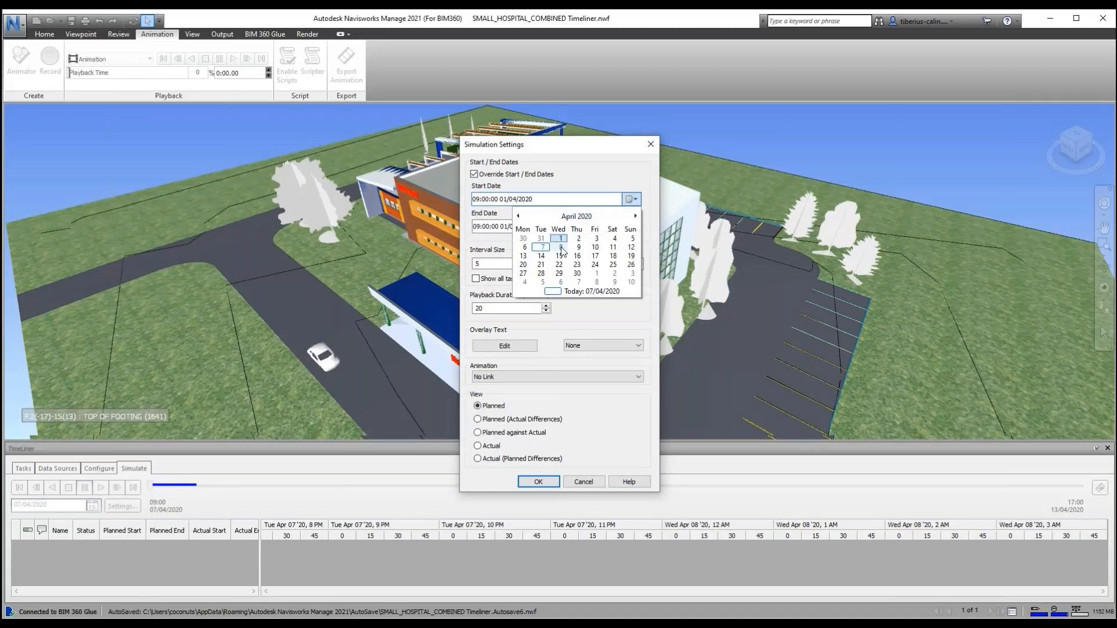
left_click(579, 247)
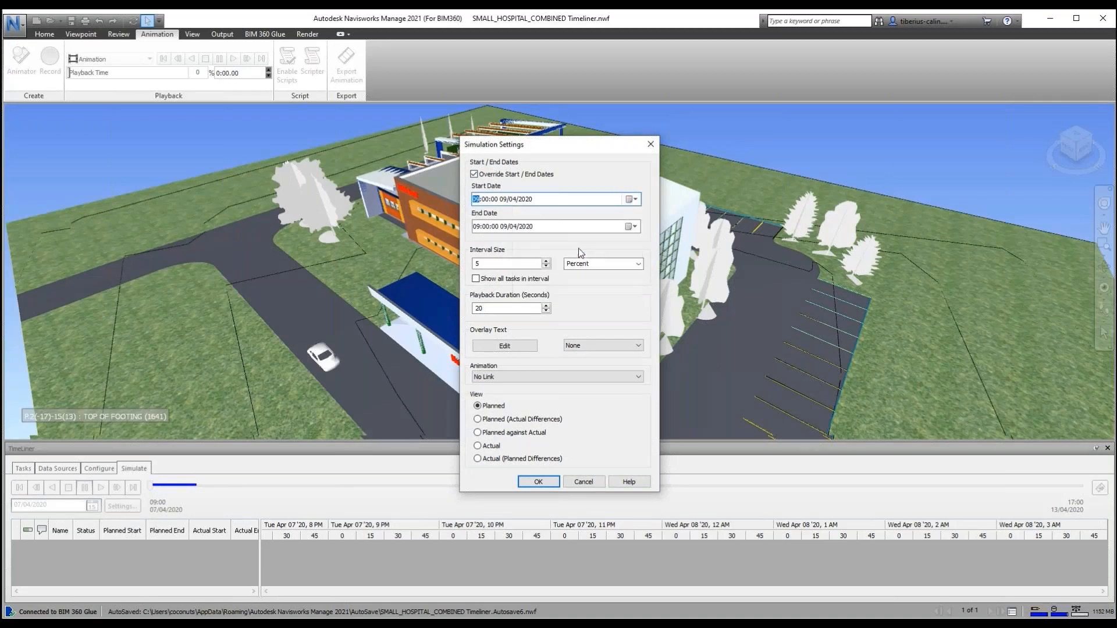
left_click(632, 227)
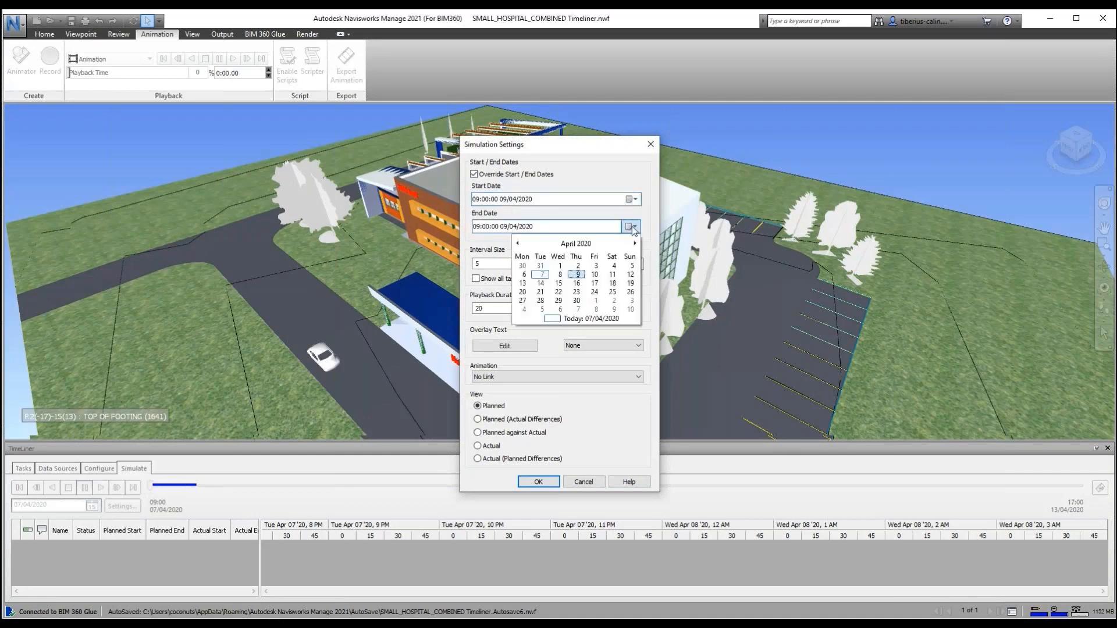
left_click(595, 275)
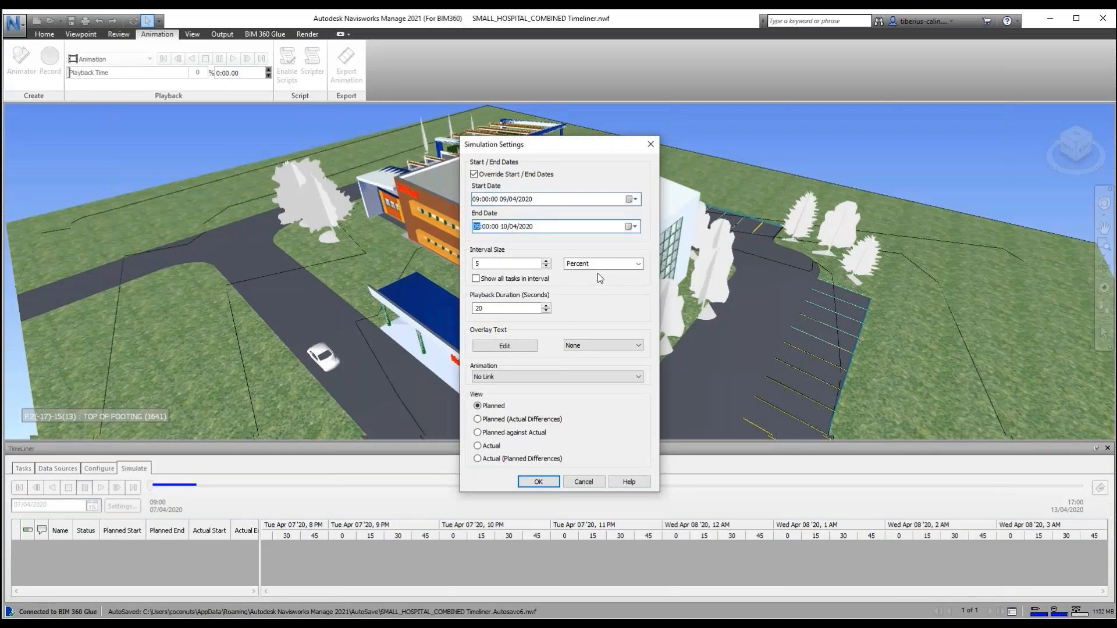
left_click(539, 483)
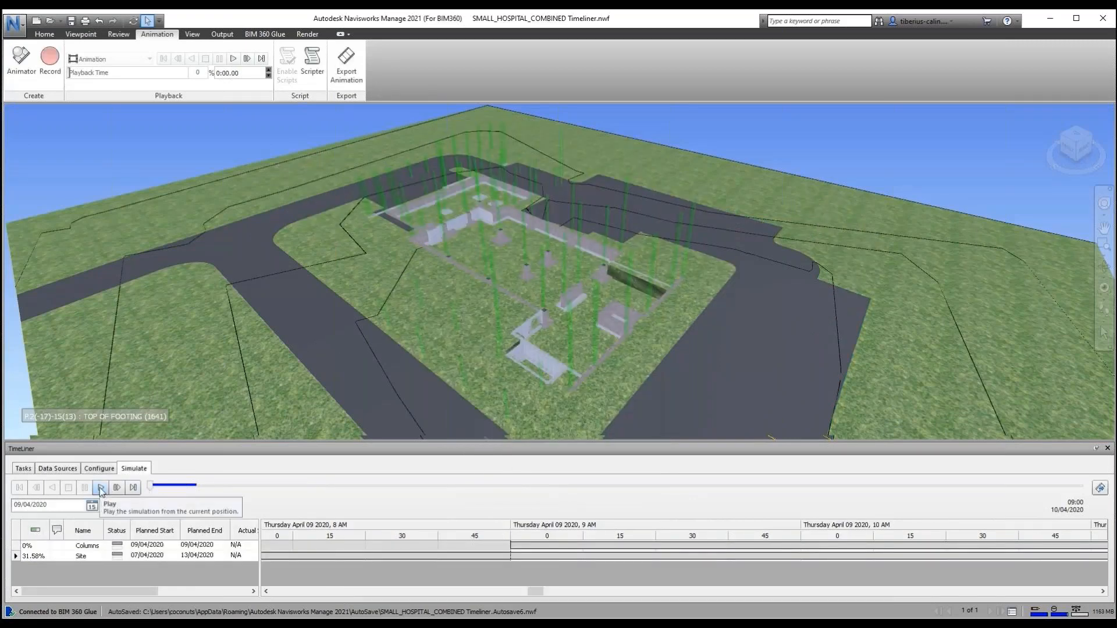
left_click(100, 489)
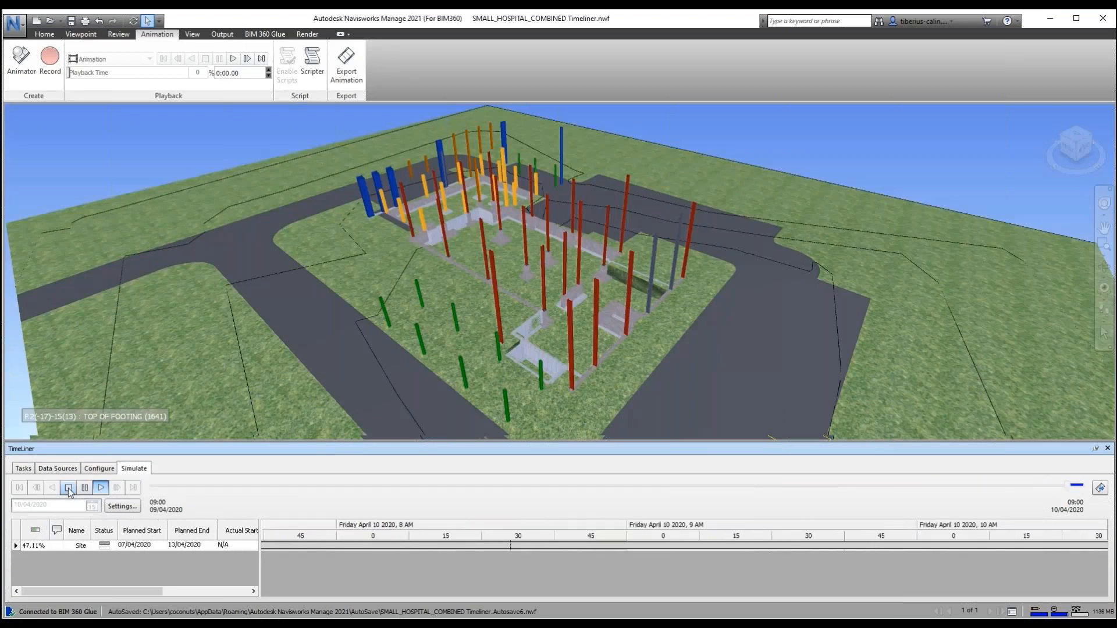
- Turn off the start/end date override in the simulation settings, keeping the interval unit as Percent, and check the playback duration
left_click(130, 508)
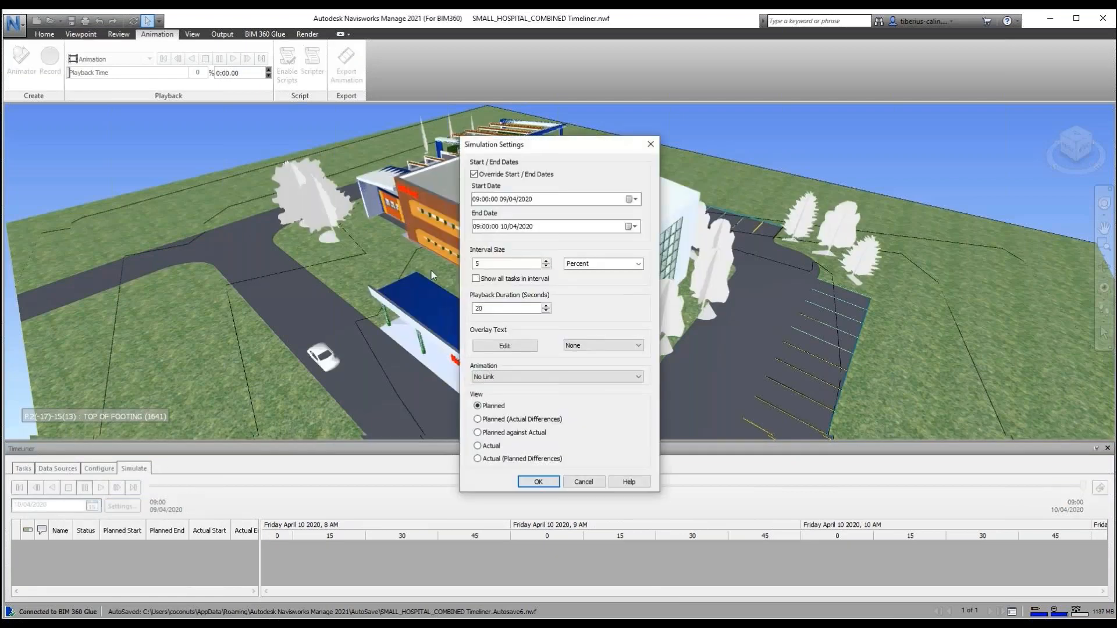
left_click(474, 175)
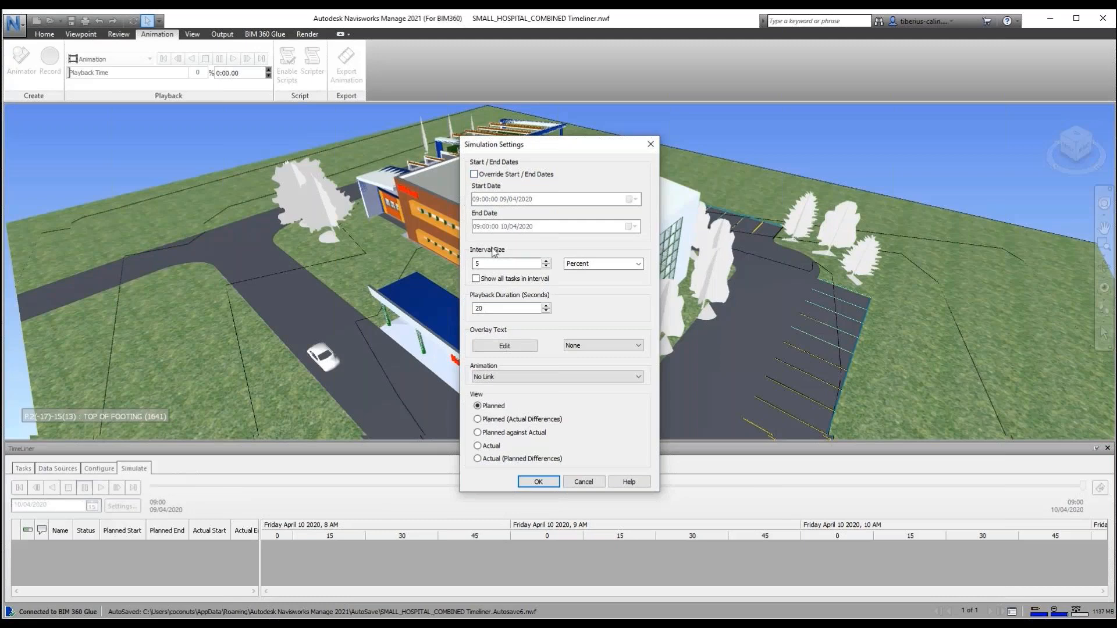
left_click(638, 263)
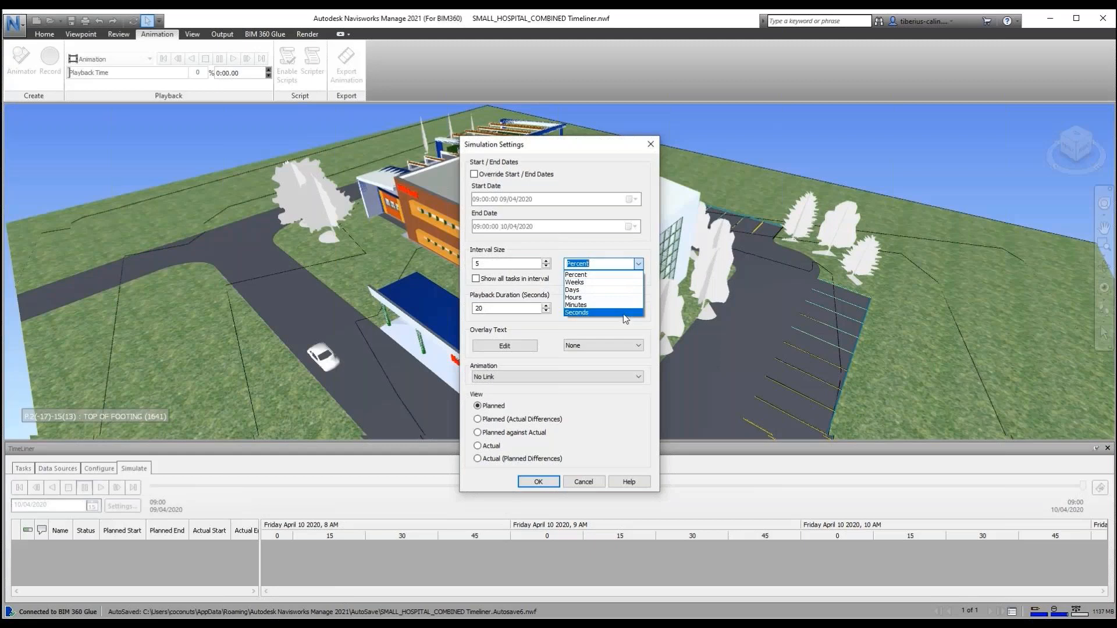
left_click(630, 274)
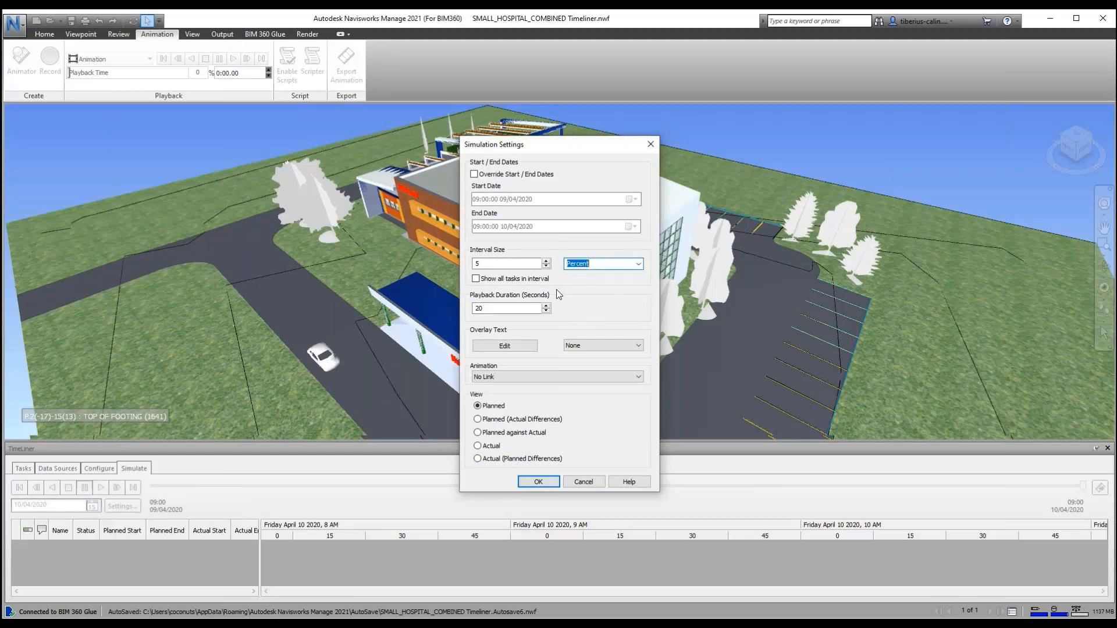
left_click(501, 308)
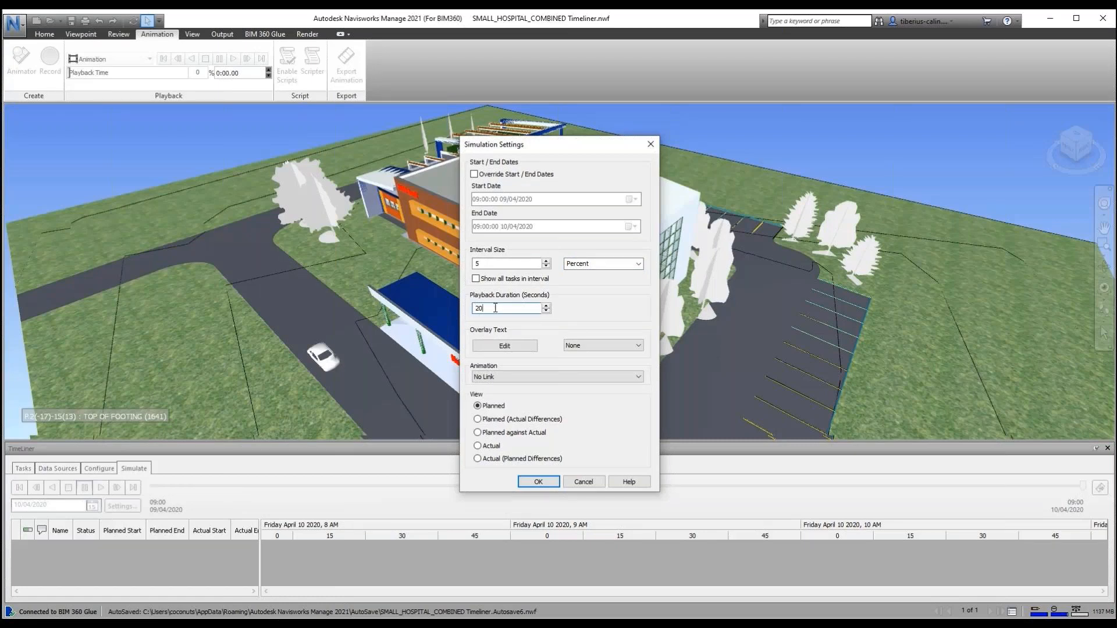
- Define the simulation's overlay text with the locale date and time (%c) and, on a new line, the material cost
left_click(504, 348)
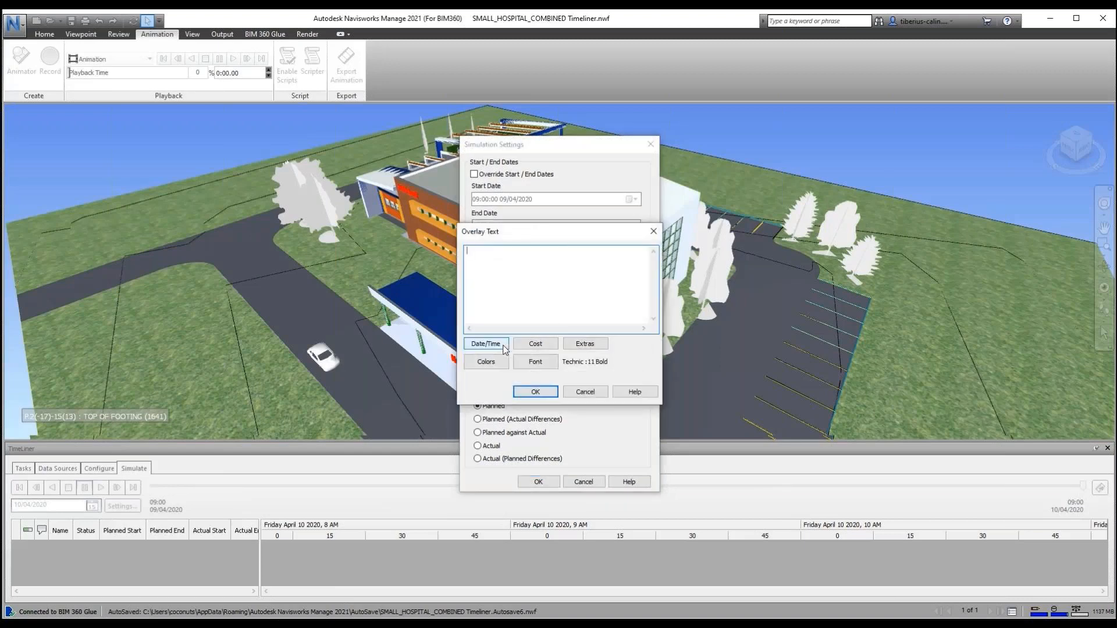
left_click(489, 345)
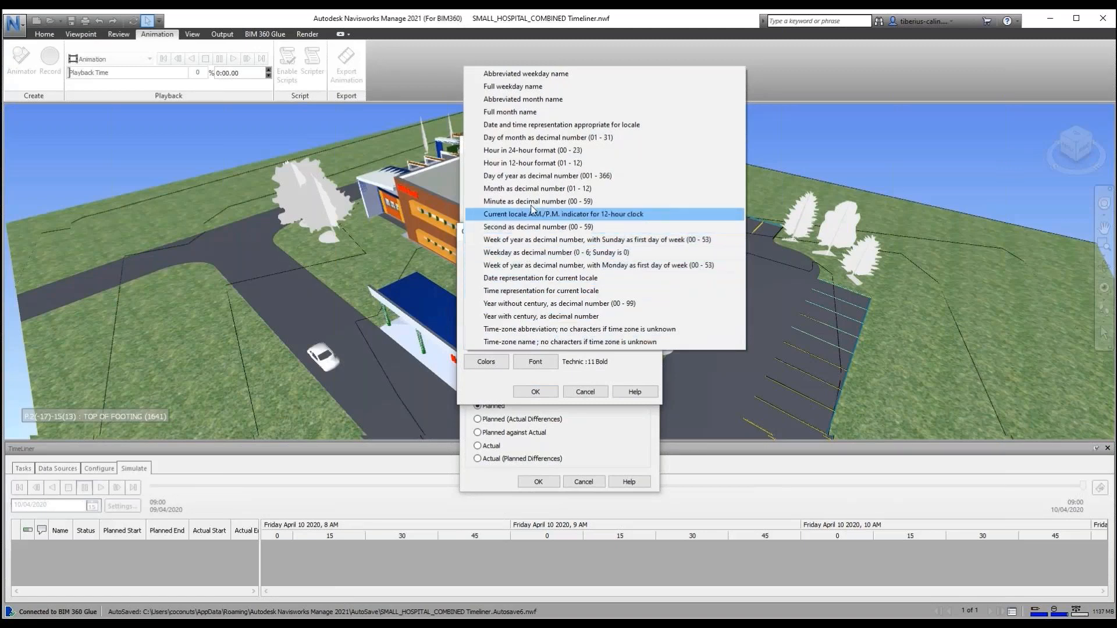
left_click(519, 125)
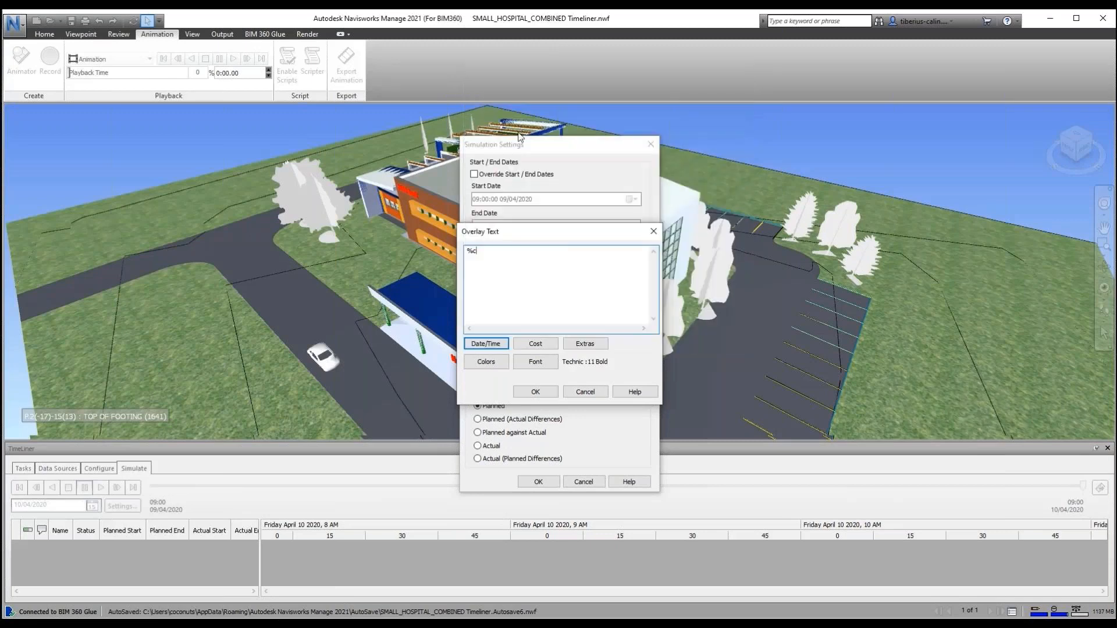
left_click(584, 345)
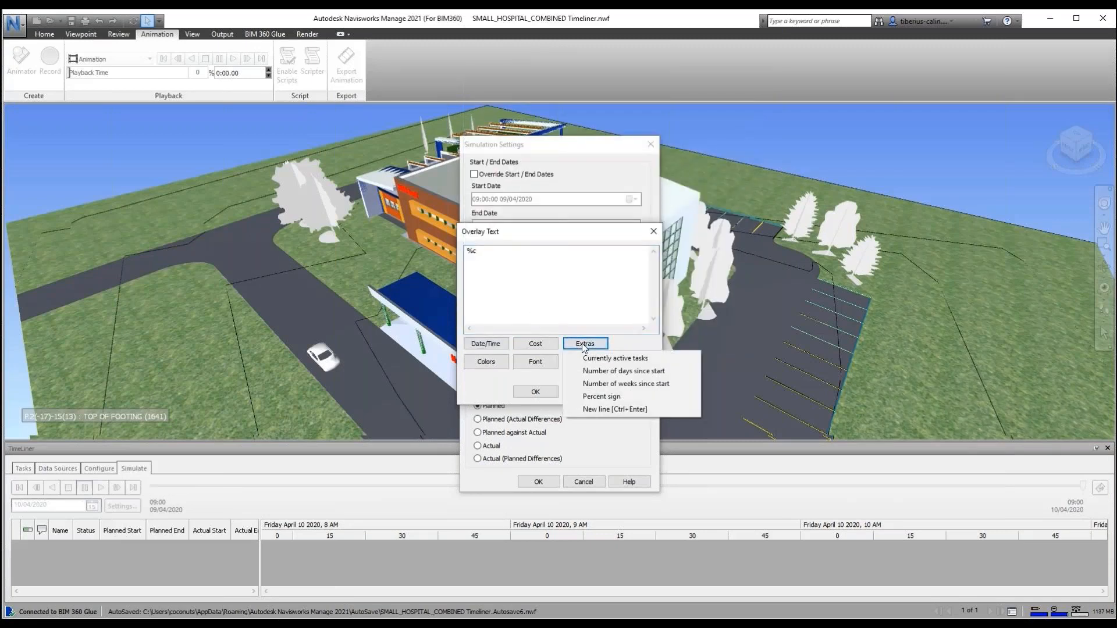
left_click(605, 409)
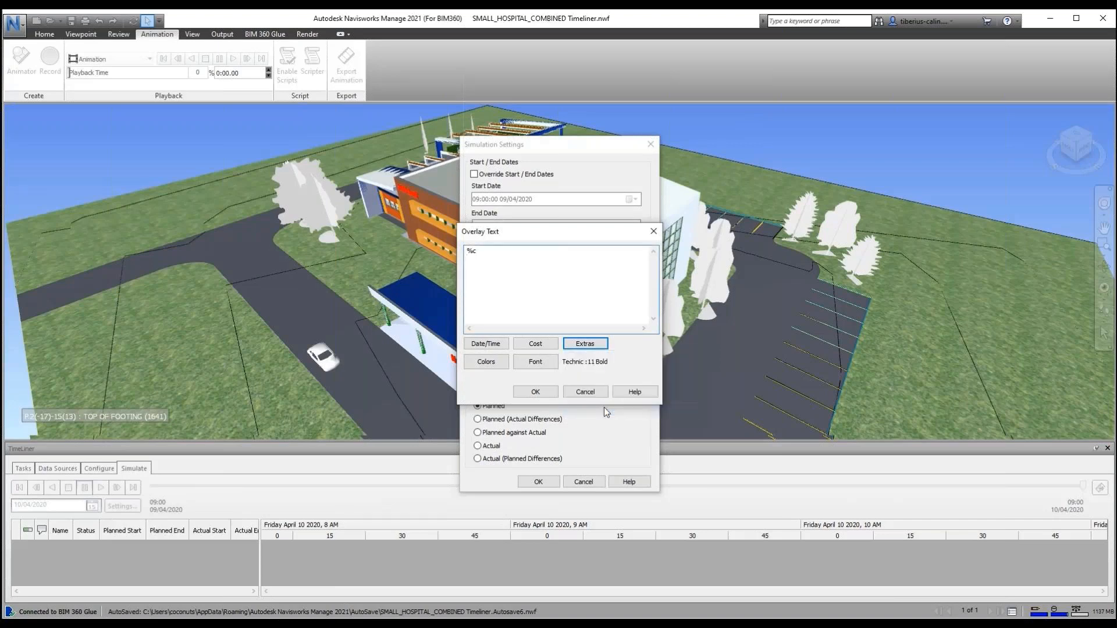
left_click(530, 345)
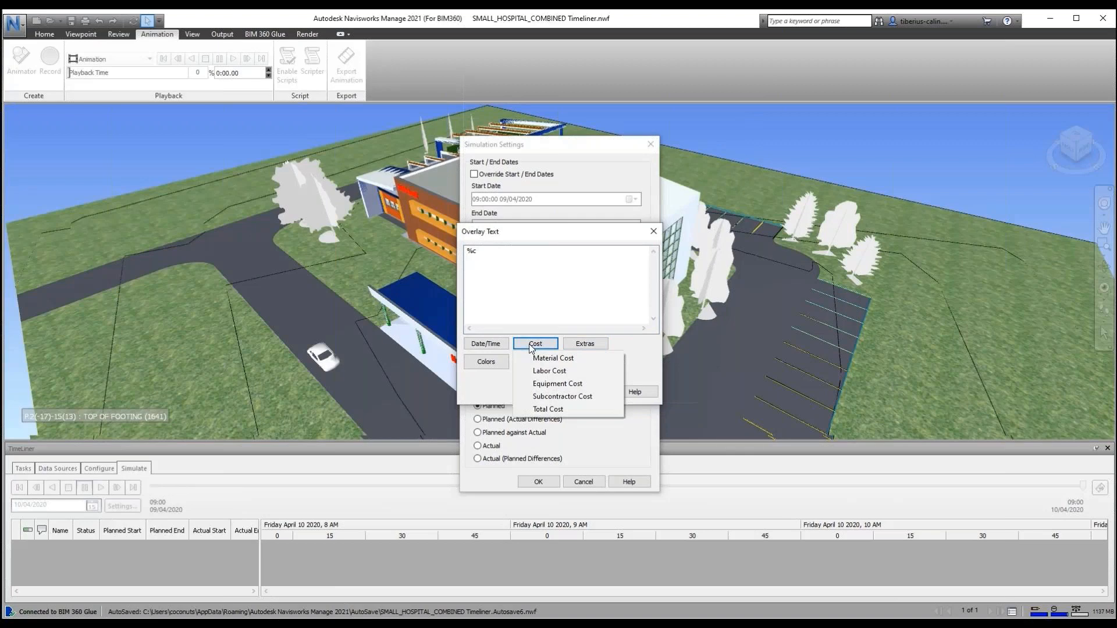
left_click(547, 358)
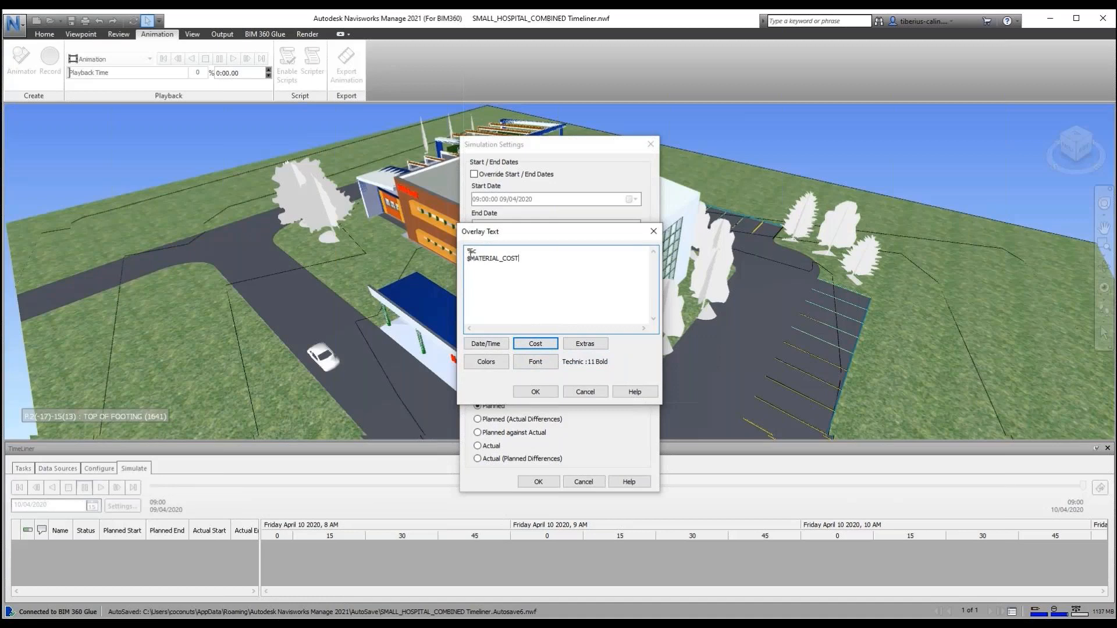
- Add a new first line to the overlay text, insert the blue color code there, and accept the text
left_click(577, 345)
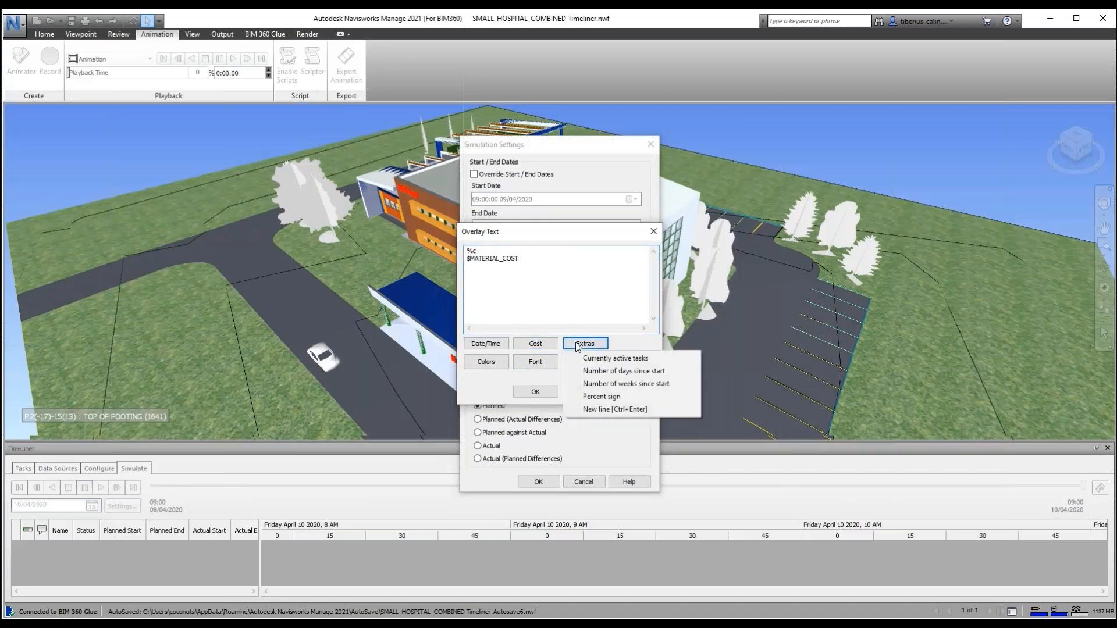
left_click(605, 409)
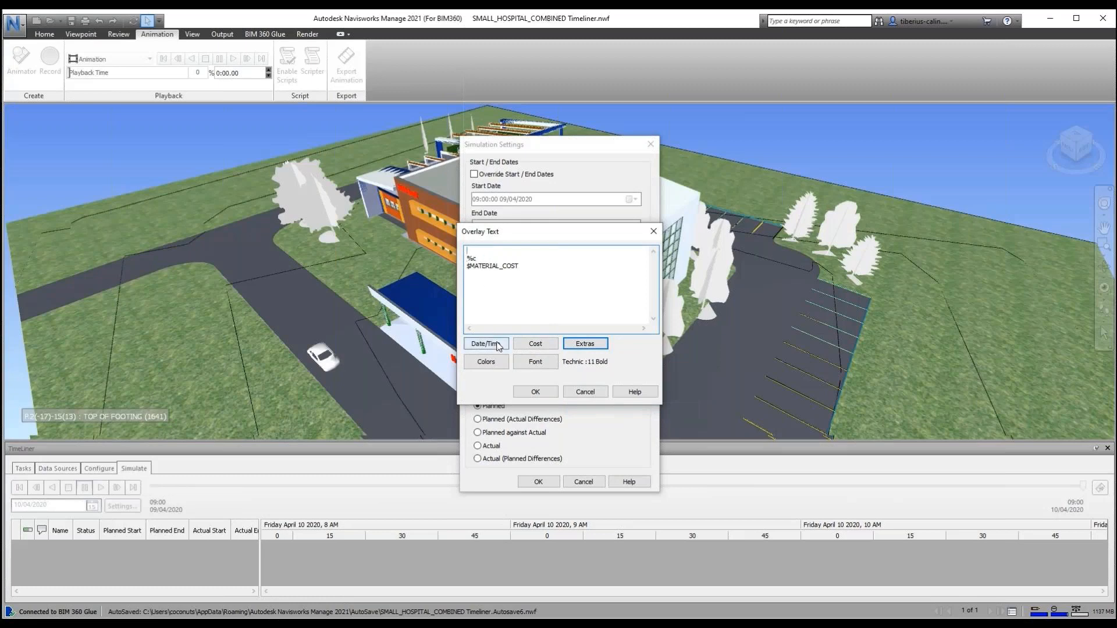
left_click(495, 364)
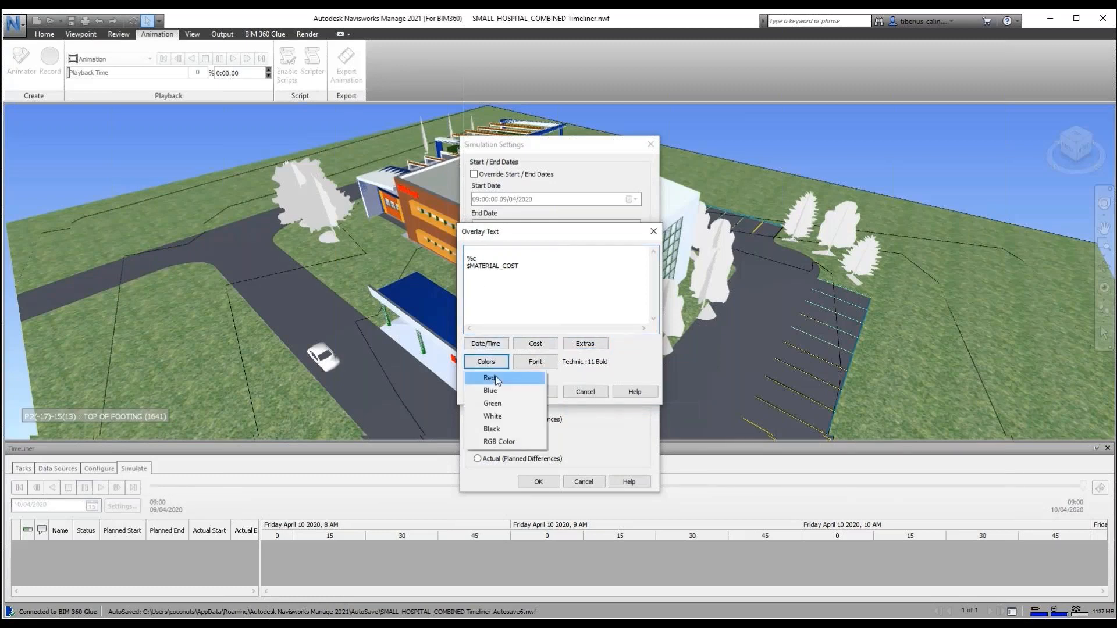
left_click(498, 393)
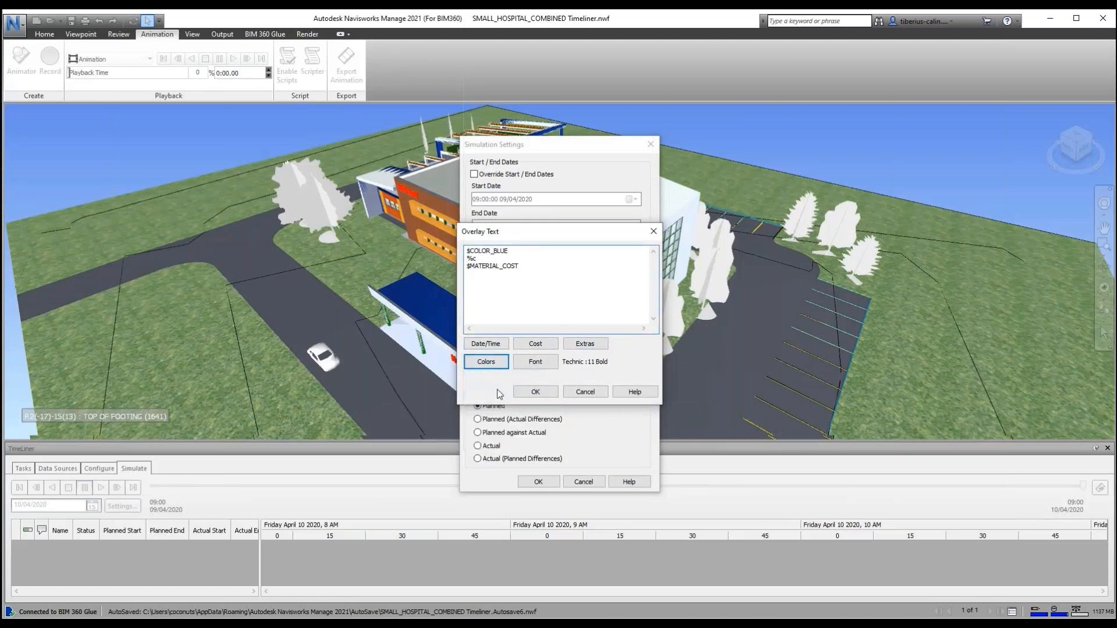
left_click(535, 392)
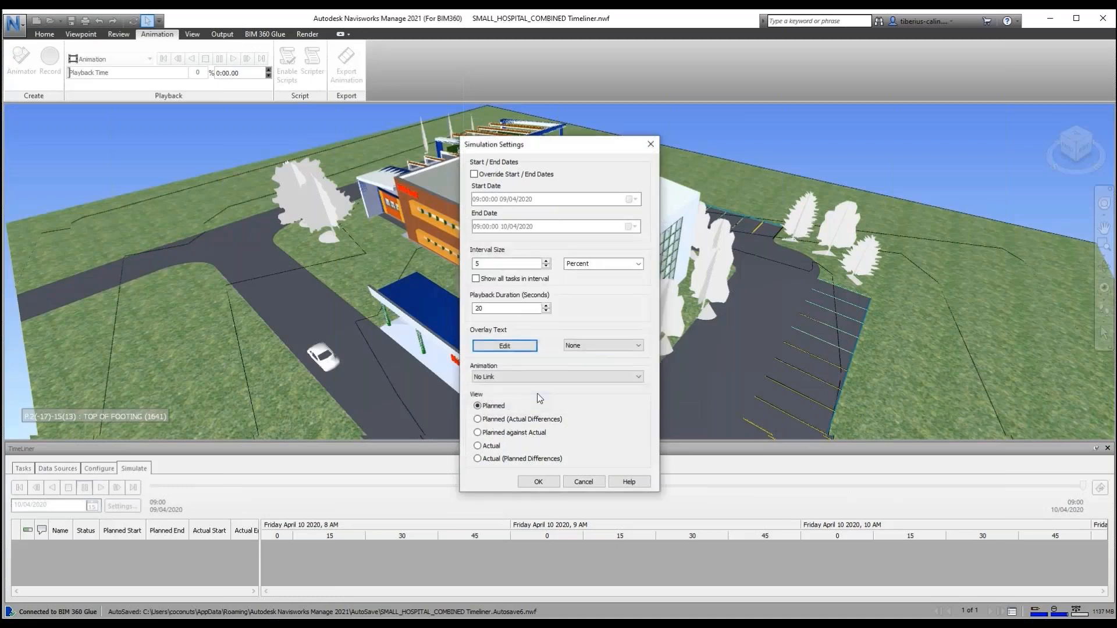
- Place the overlay text at the top of the view and play the simulation to check it, then stop playback
left_click(607, 347)
left_click(606, 360)
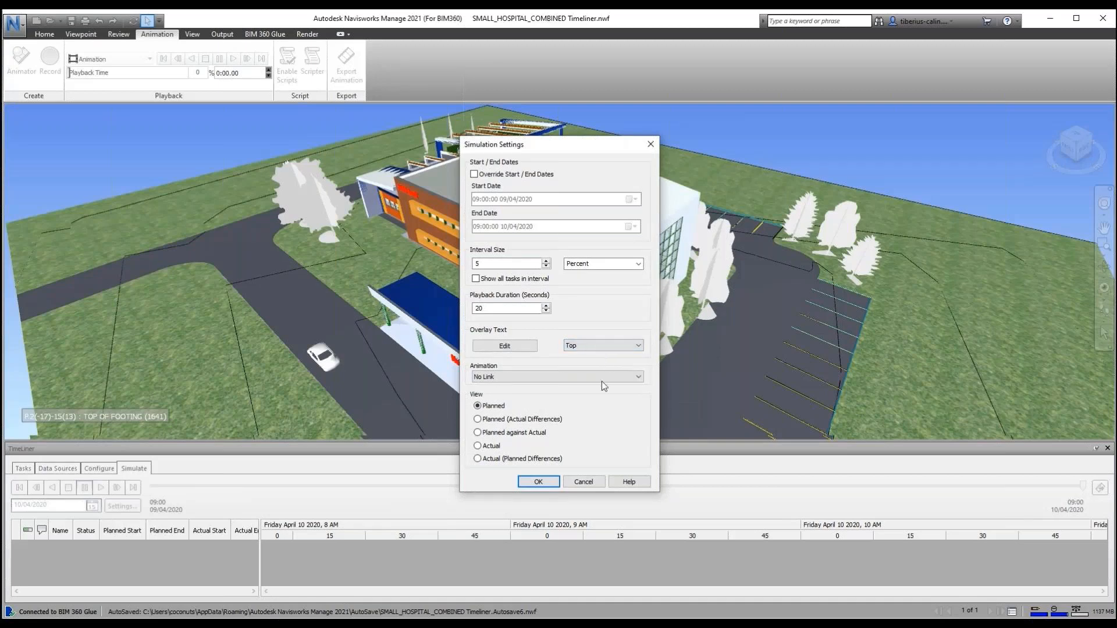
left_click(537, 483)
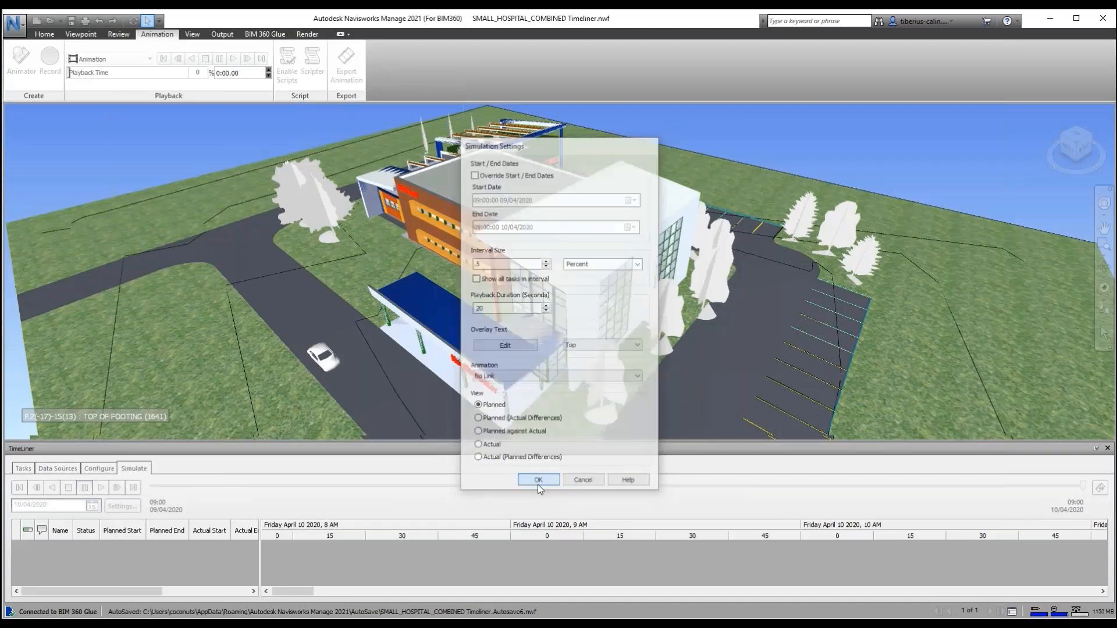
left_click(100, 488)
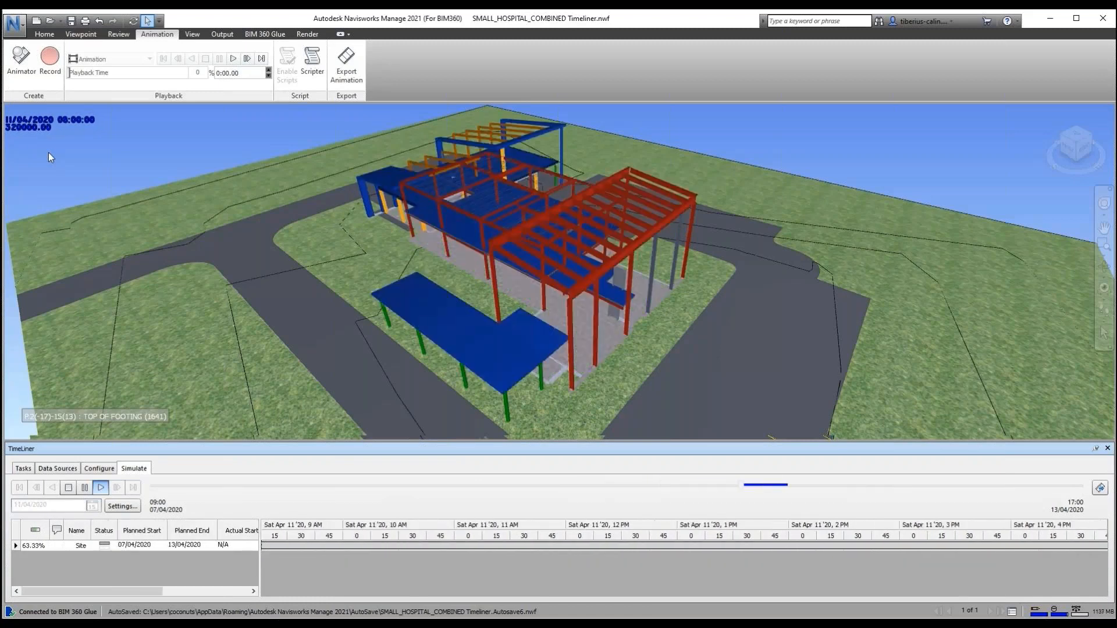
left_click(68, 488)
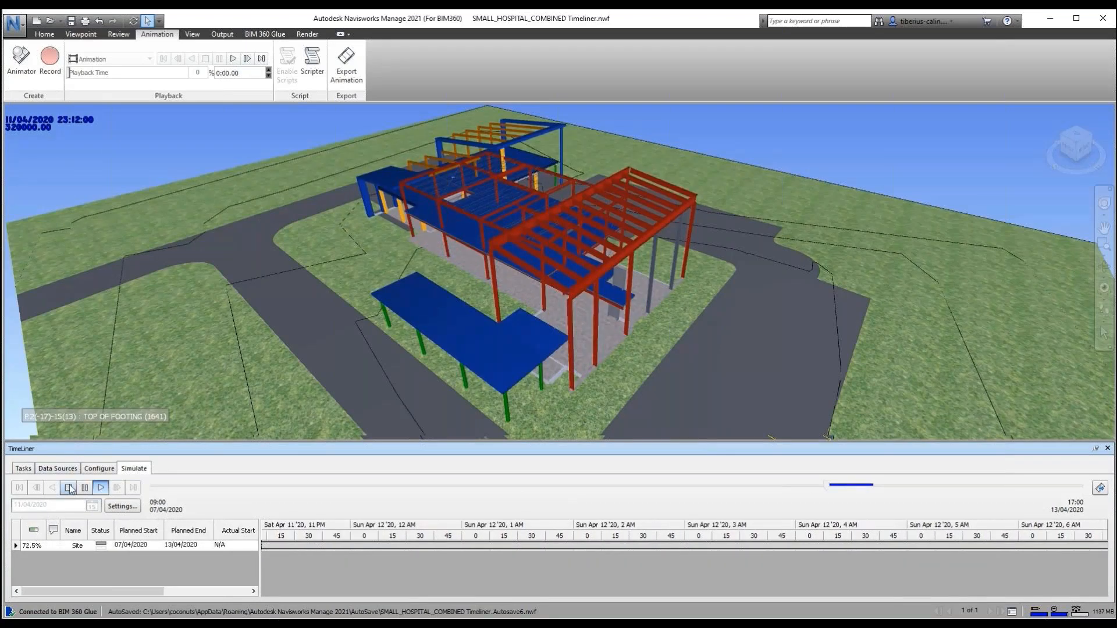
- Link the Saved Viewpoints Animation to the simulation and play it through to the end
left_click(128, 509)
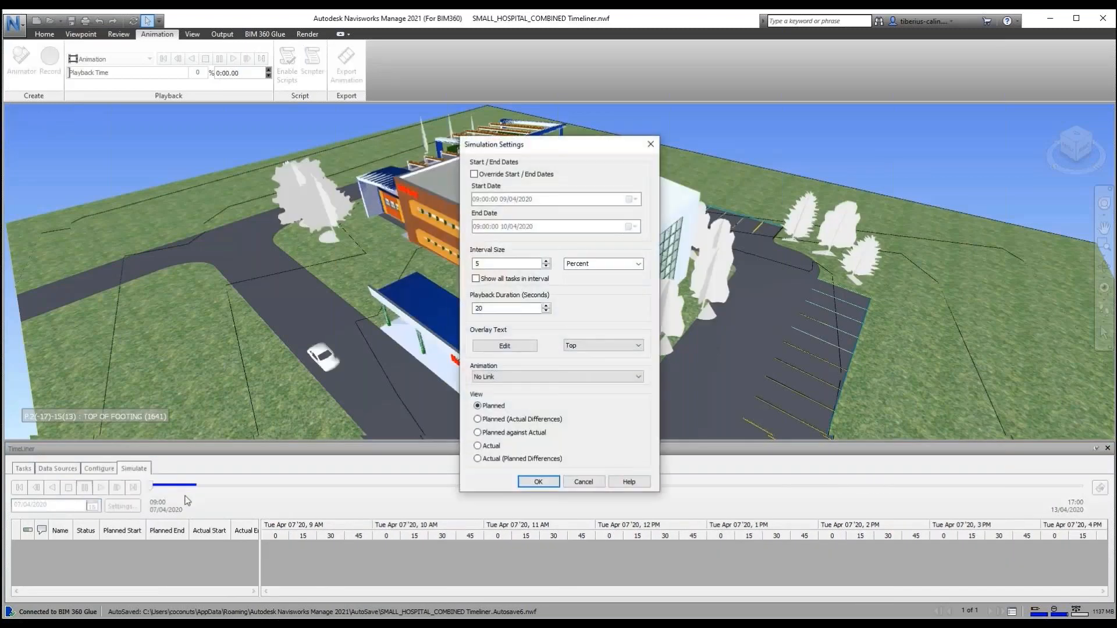
left_click(540, 377)
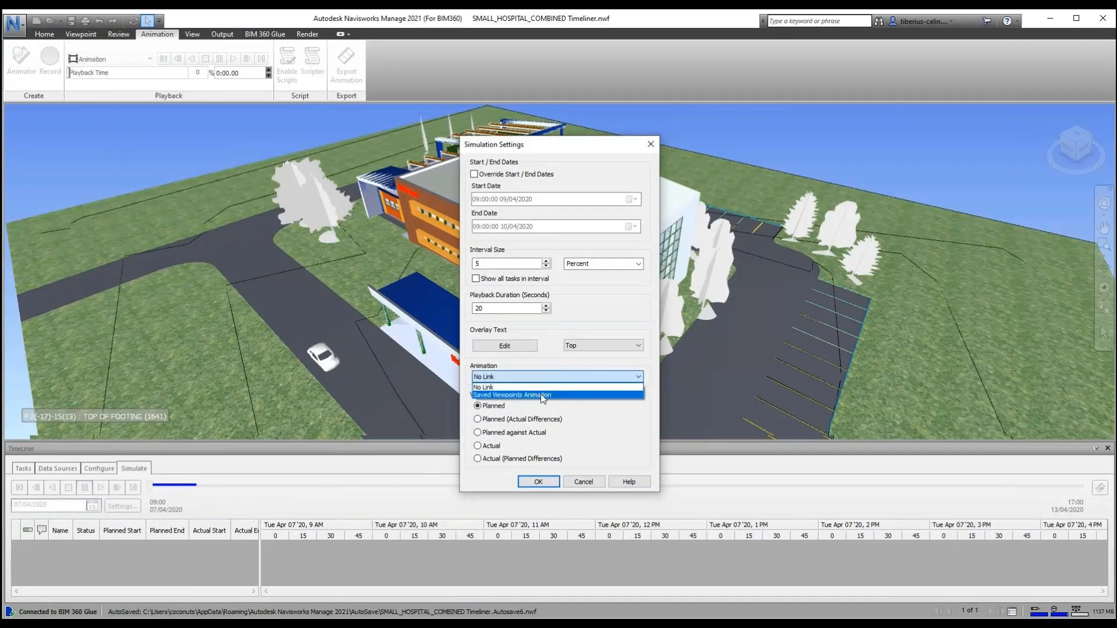
left_click(541, 395)
left_click(539, 483)
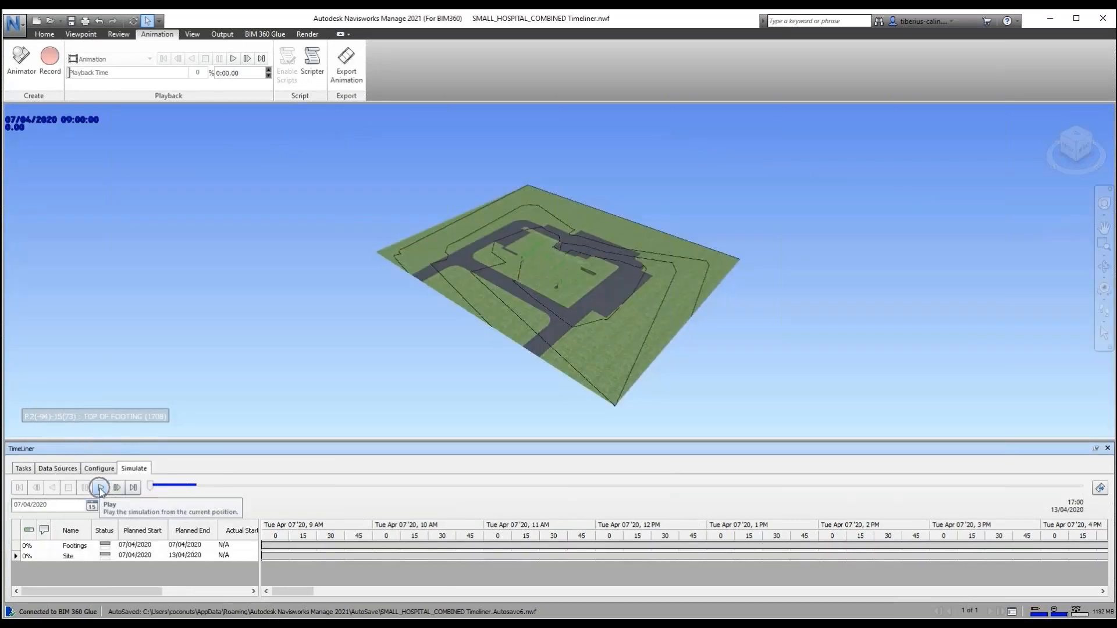
left_click(99, 488)
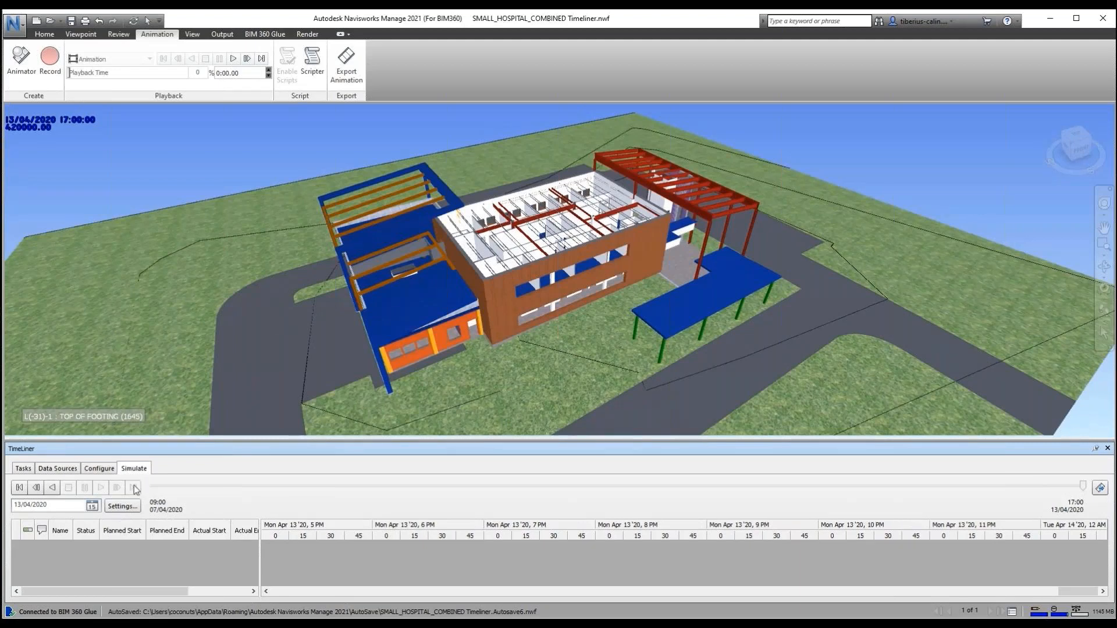
- Go through the planned and actual view options in the simulation settings and accept the dialog
left_click(122, 505)
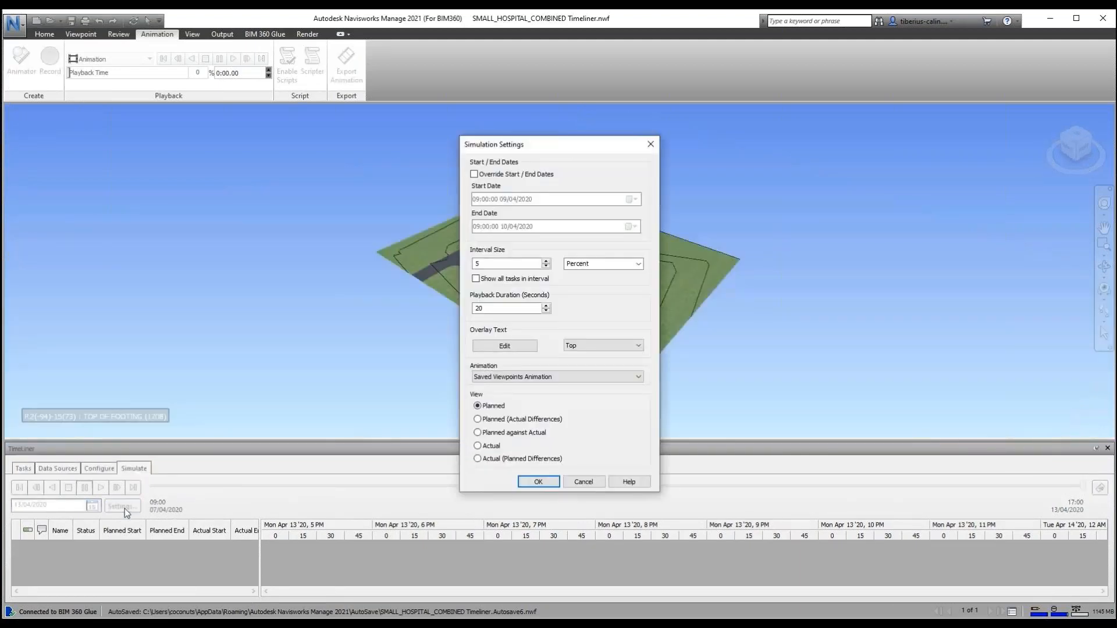
left_click(478, 420)
left_click(478, 433)
left_click(478, 446)
left_click(478, 459)
left_click(533, 481)
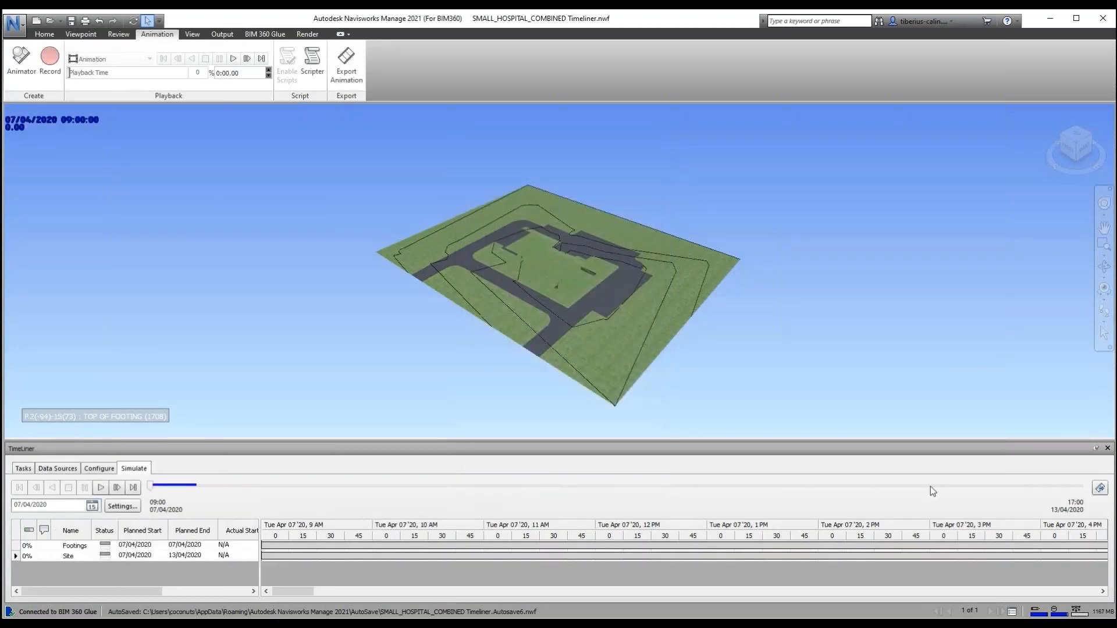
- Set up an animation export with TimeLiner Simulation as source, the Viewport renderer and Windows AVI format
left_click(1099, 489)
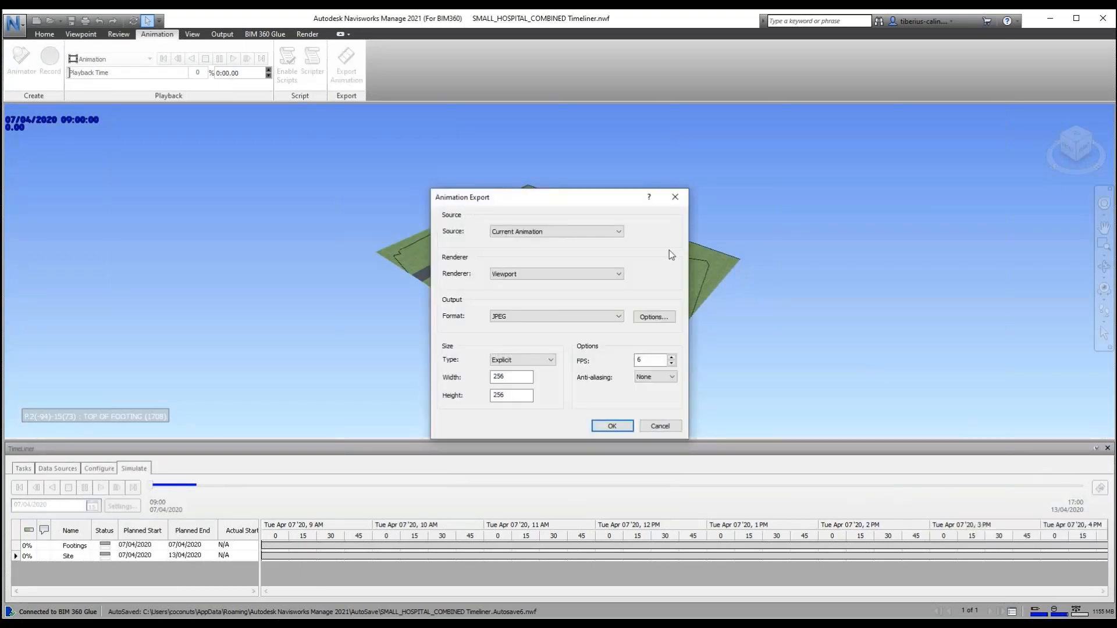
left_click(620, 234)
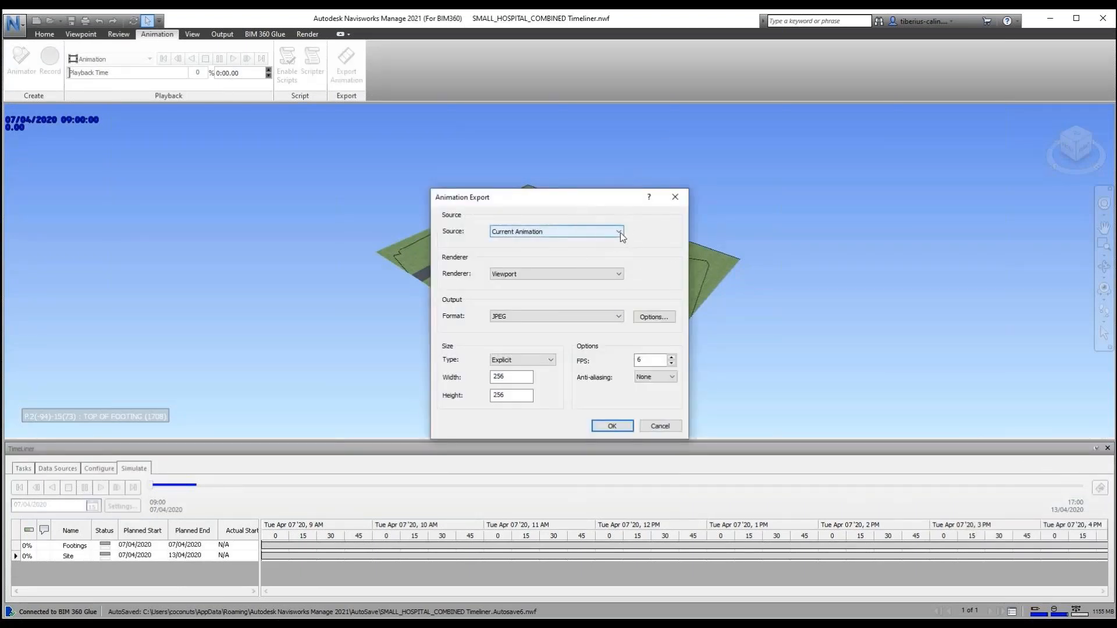
left_click(620, 233)
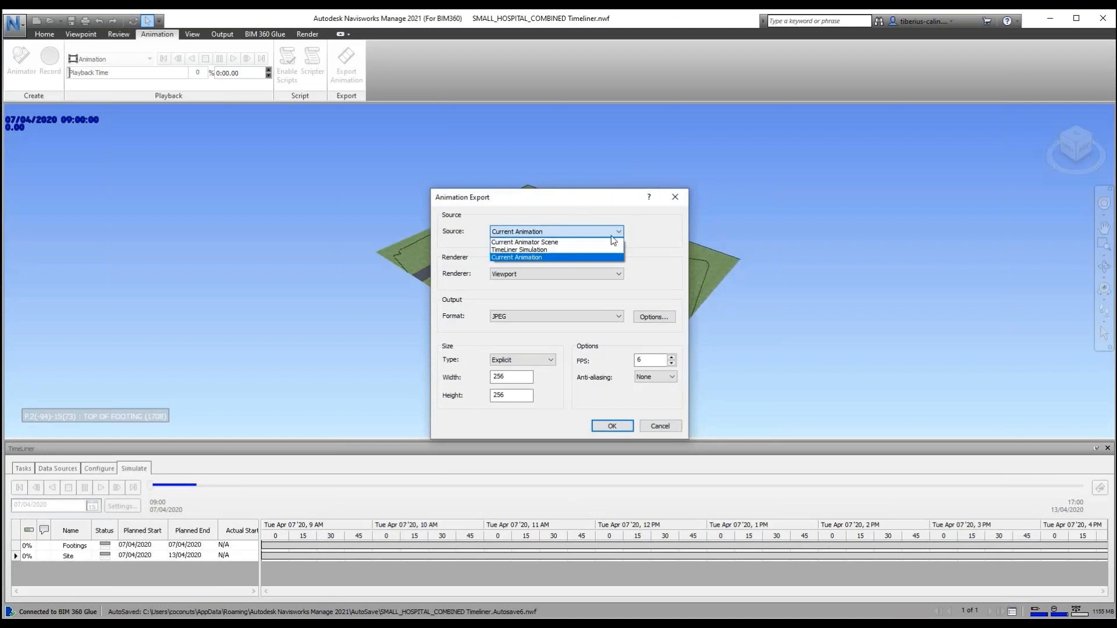
left_click(545, 250)
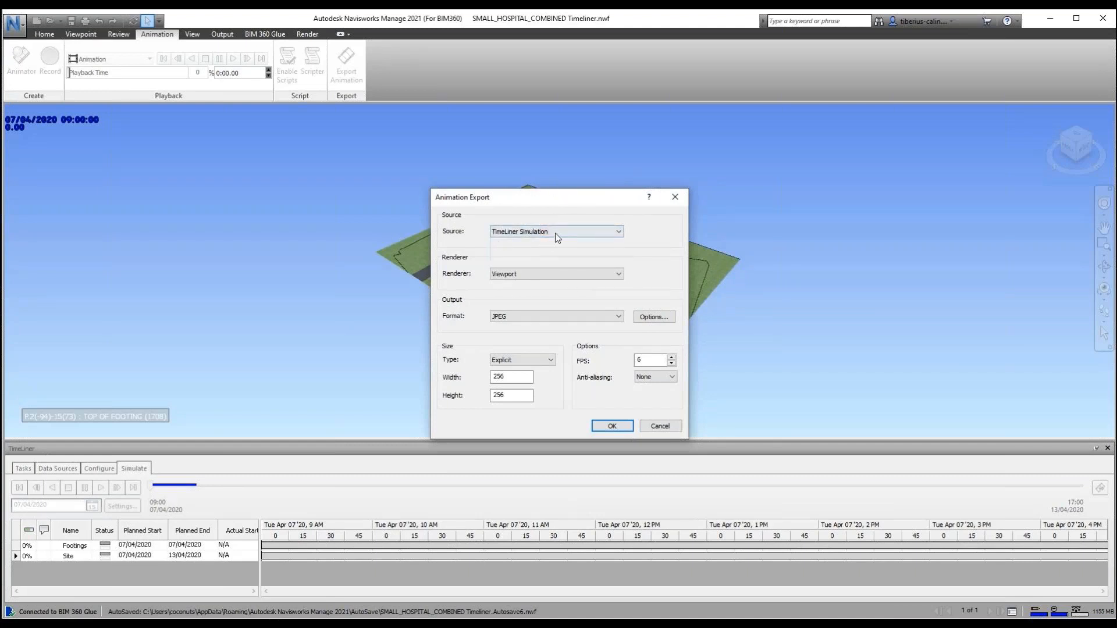
left_click(607, 277)
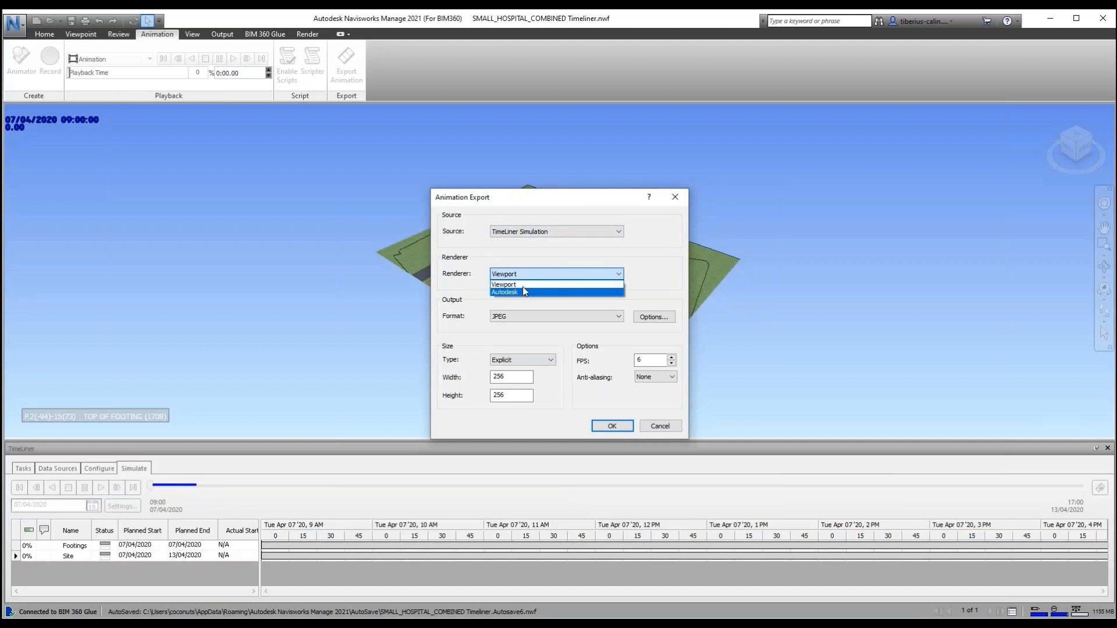
left_click(525, 285)
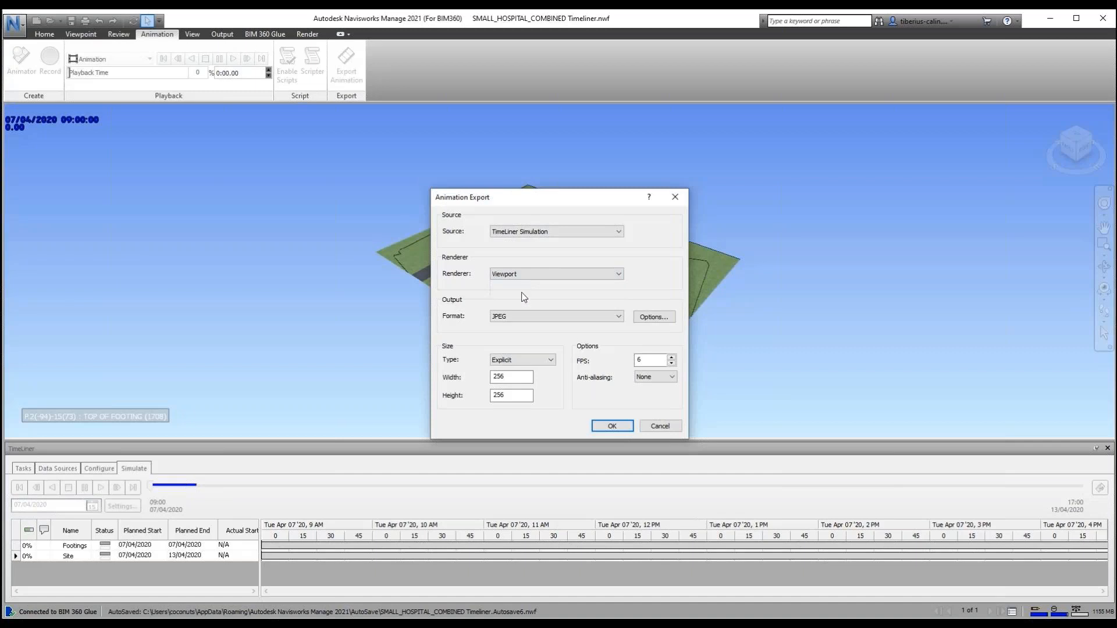
left_click(619, 316)
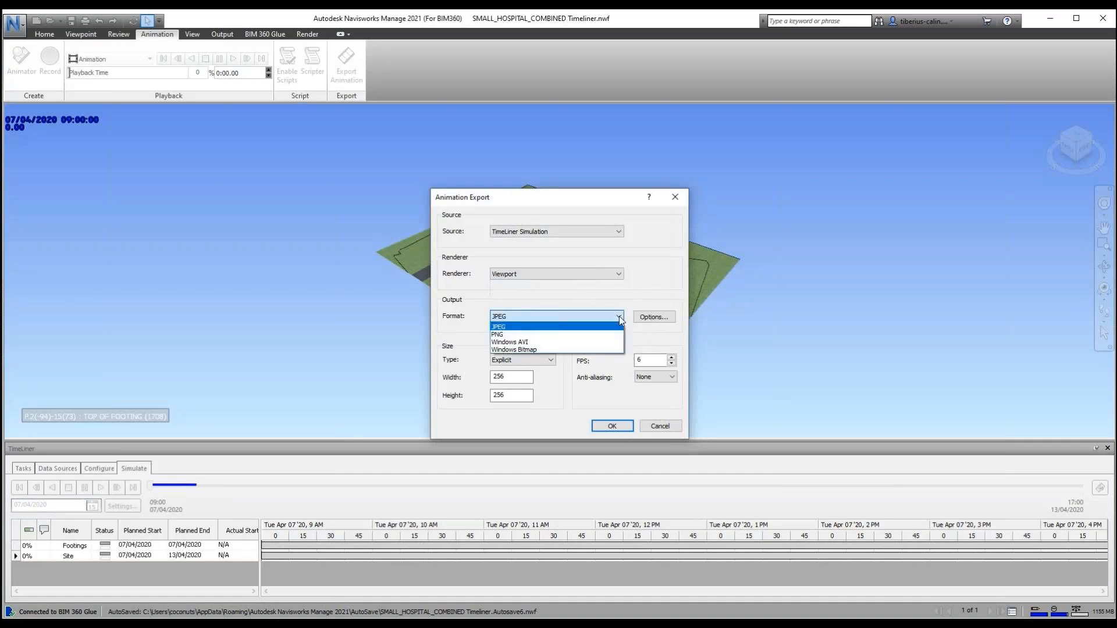
left_click(572, 344)
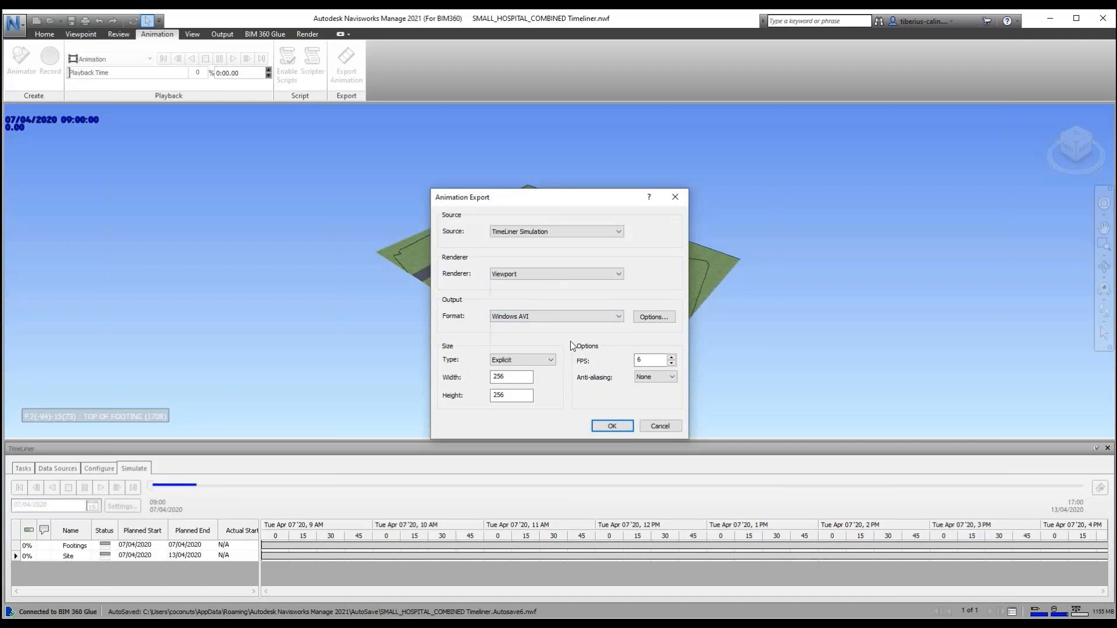
- Set the AVI video compressor to Full Frames (Uncompressed) and accept the compression options
left_click(652, 319)
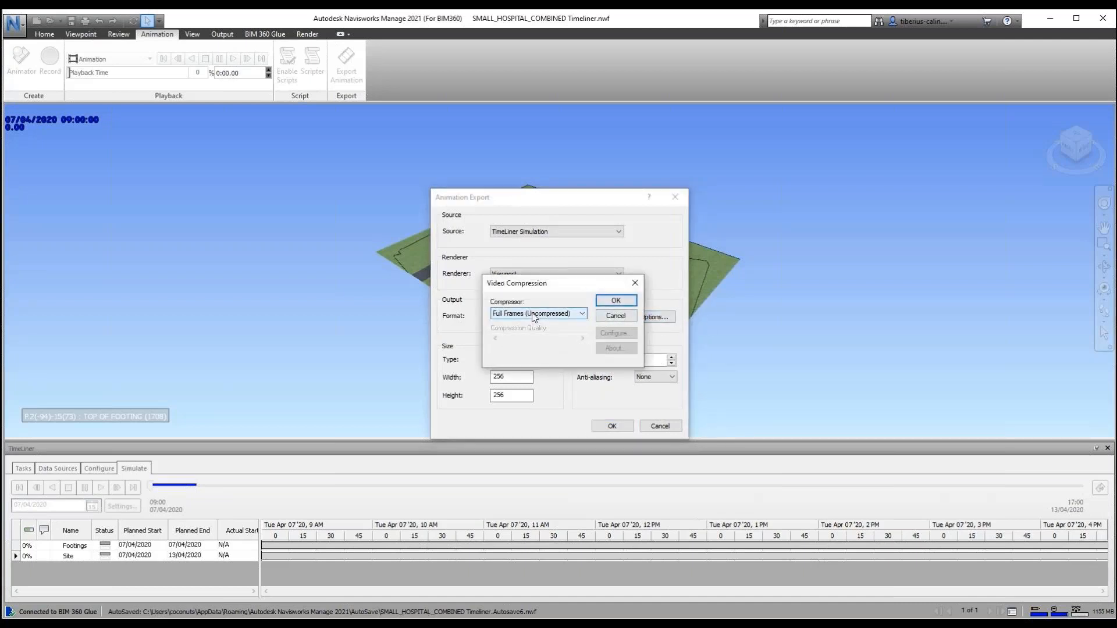
left_click(582, 313)
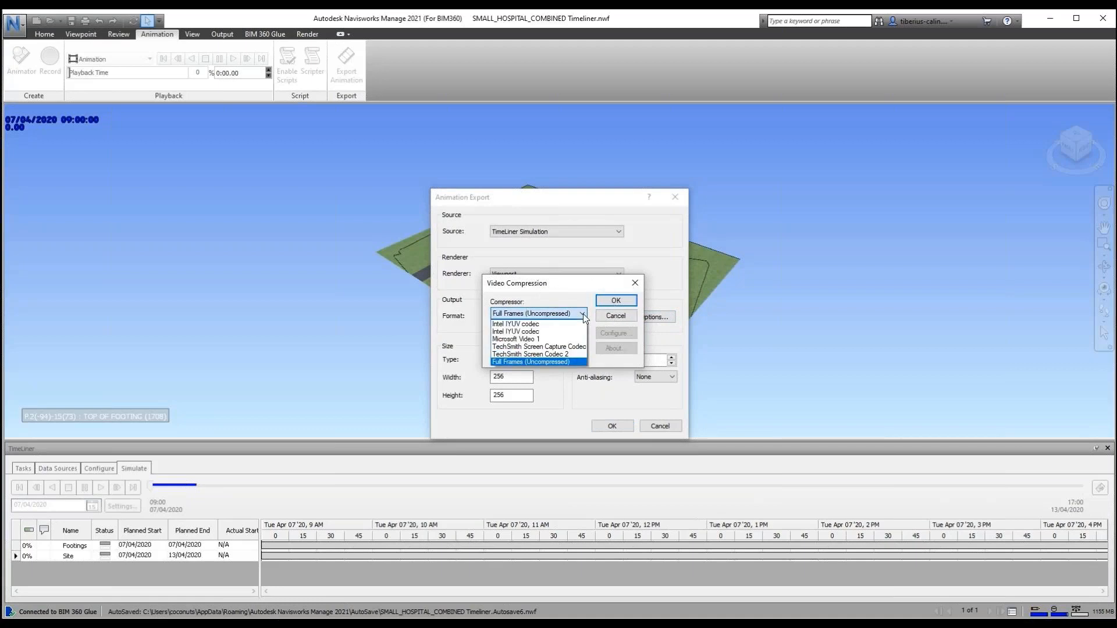
left_click(560, 361)
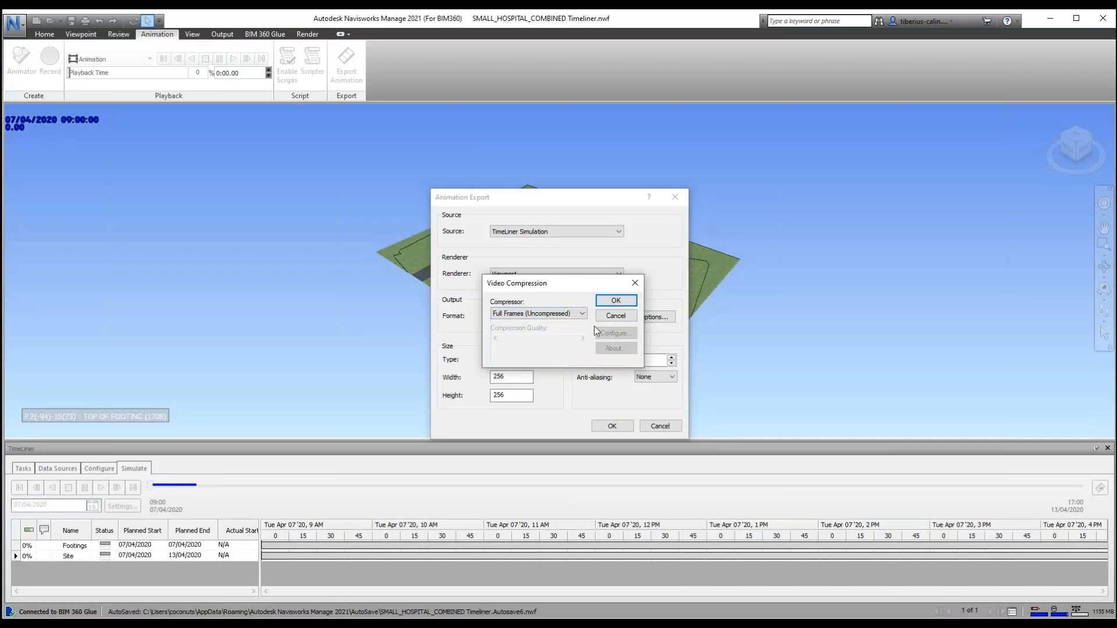
left_click(616, 301)
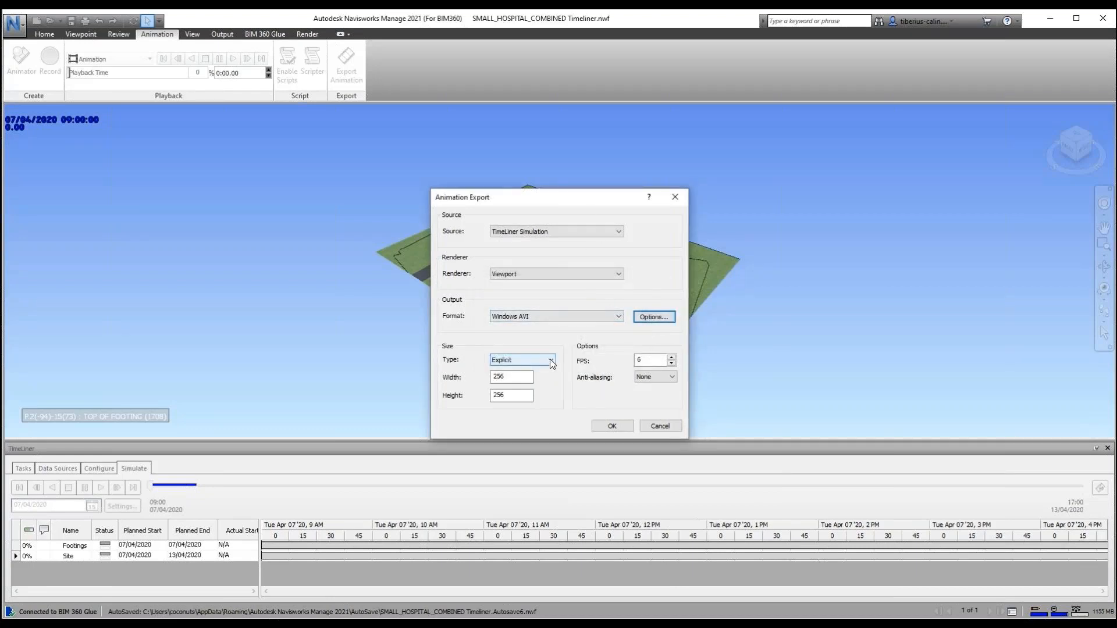
- Set the export size type to Use Aspect Ratio with a height of 1080 and run the export
left_click(550, 360)
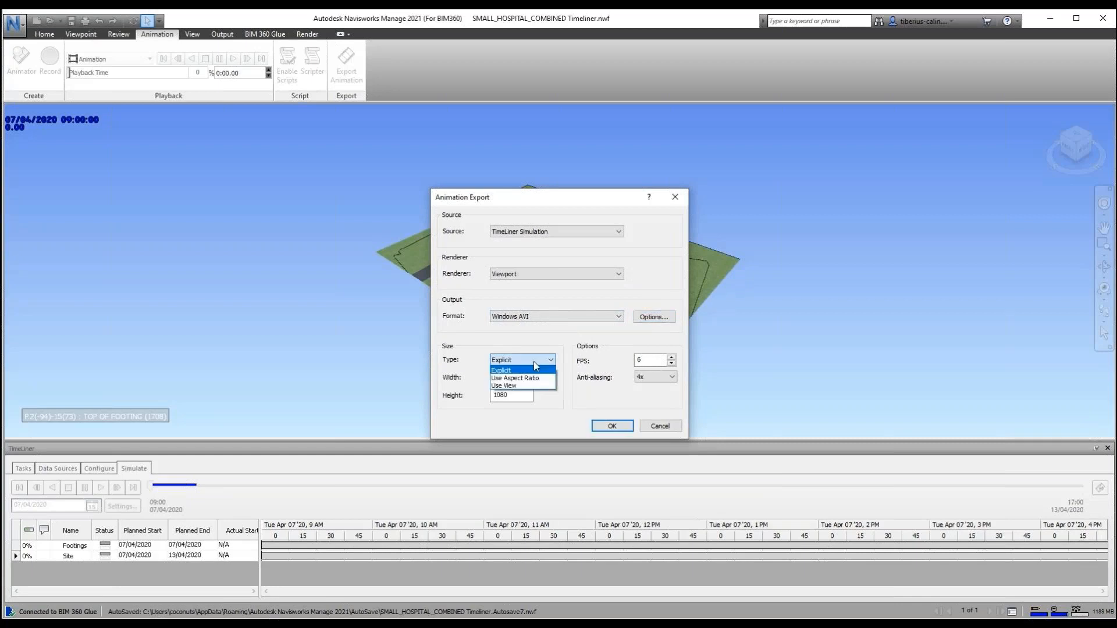
left_click(534, 378)
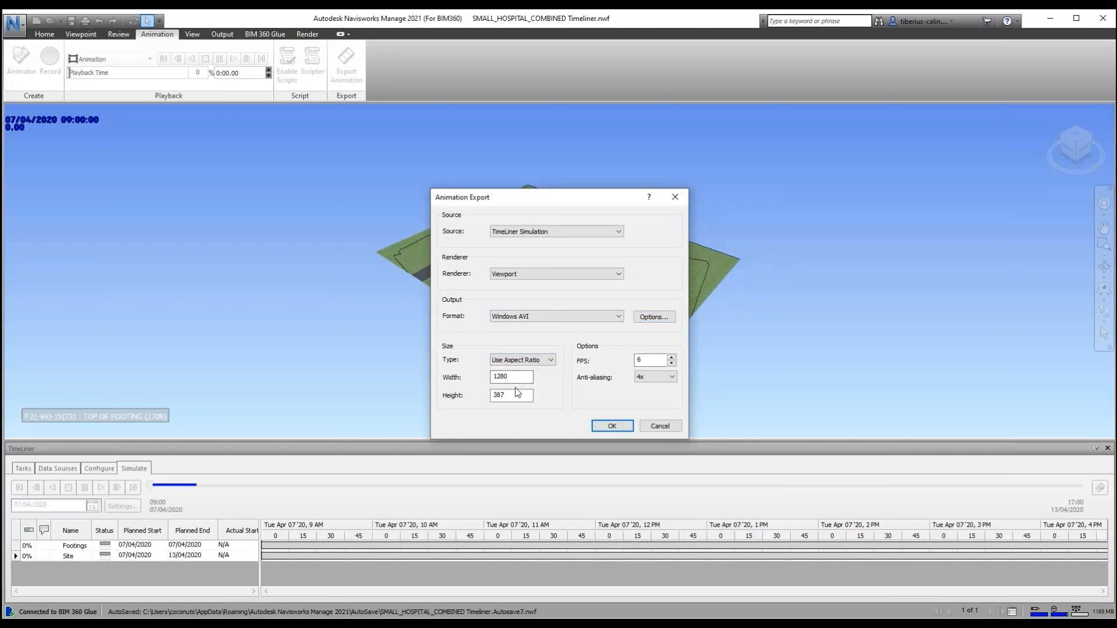
double_click(518, 394)
type("578")
double_click(518, 396)
type("1080")
left_click(605, 427)
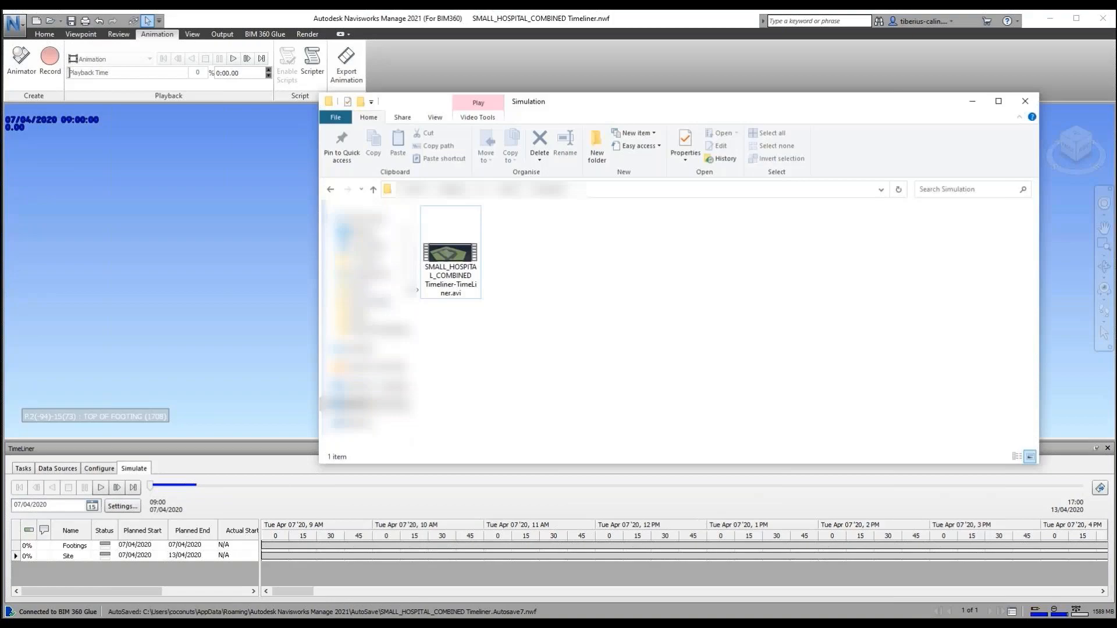
- Open the exported SMALL_HOSPITAL_COMBINED Timeliner-TimeLiner.avi to watch the simulation video
double_click(454, 255)
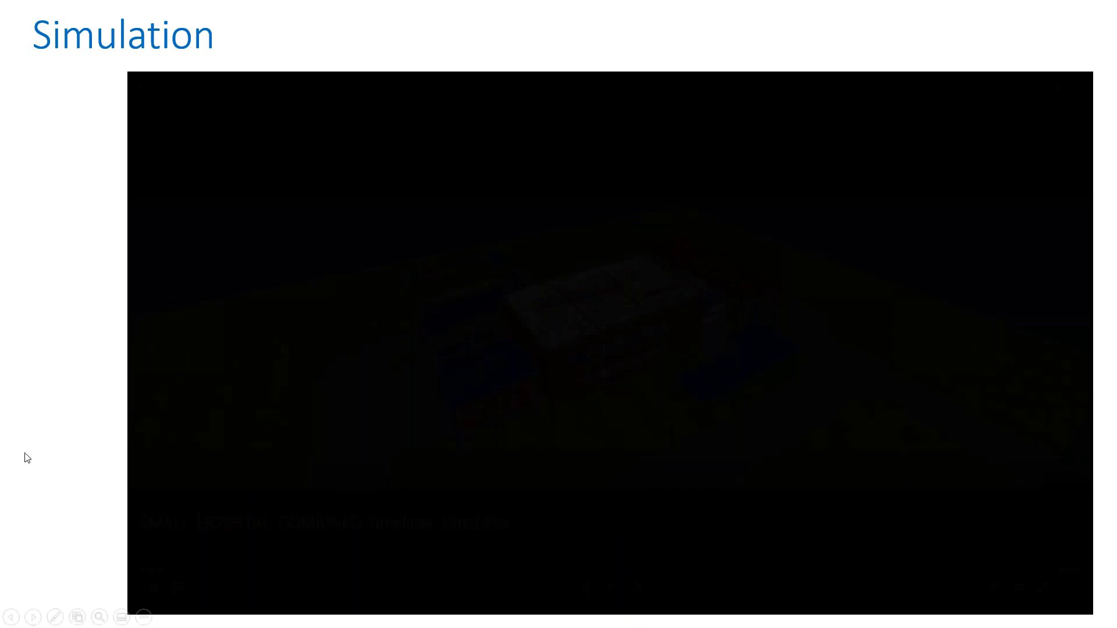
left_click(24, 452)
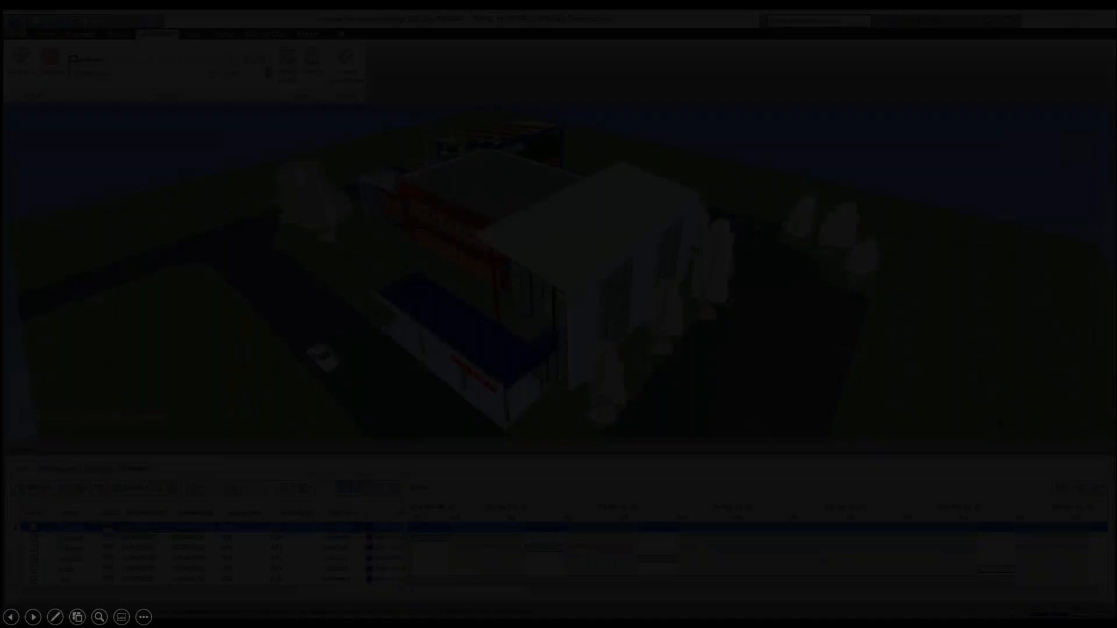
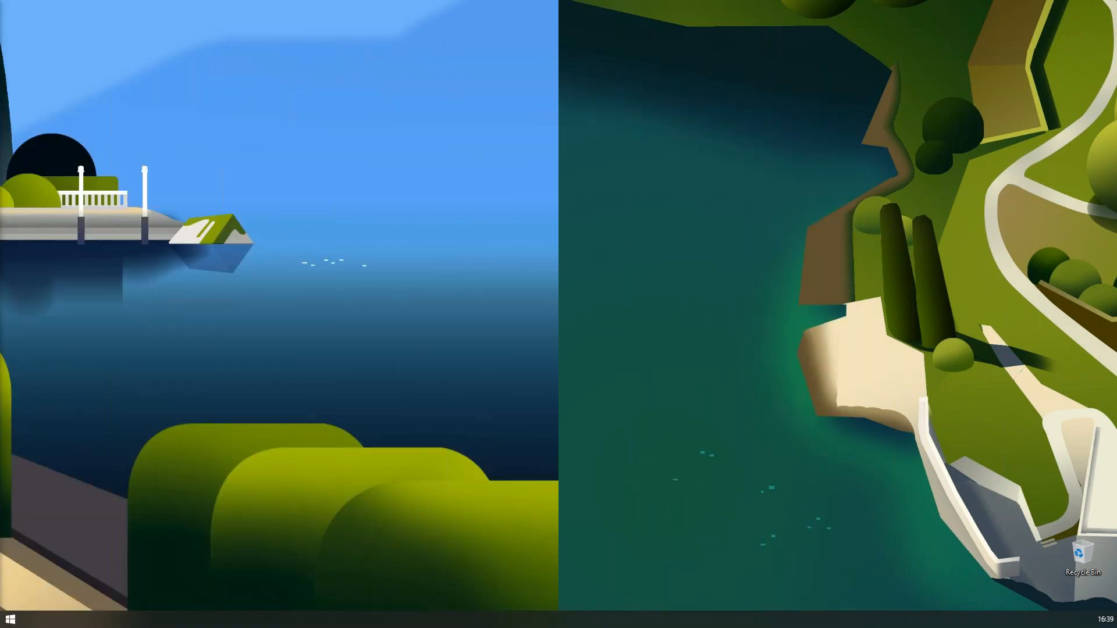
- Maximize Navisworks Manage 2020, open the recent file SMALL_HOSPITAL_COMBINED Timeliner.nwf and close the Properties window
left_click_drag(0, 110, 294, 107)
left_click(332, 99)
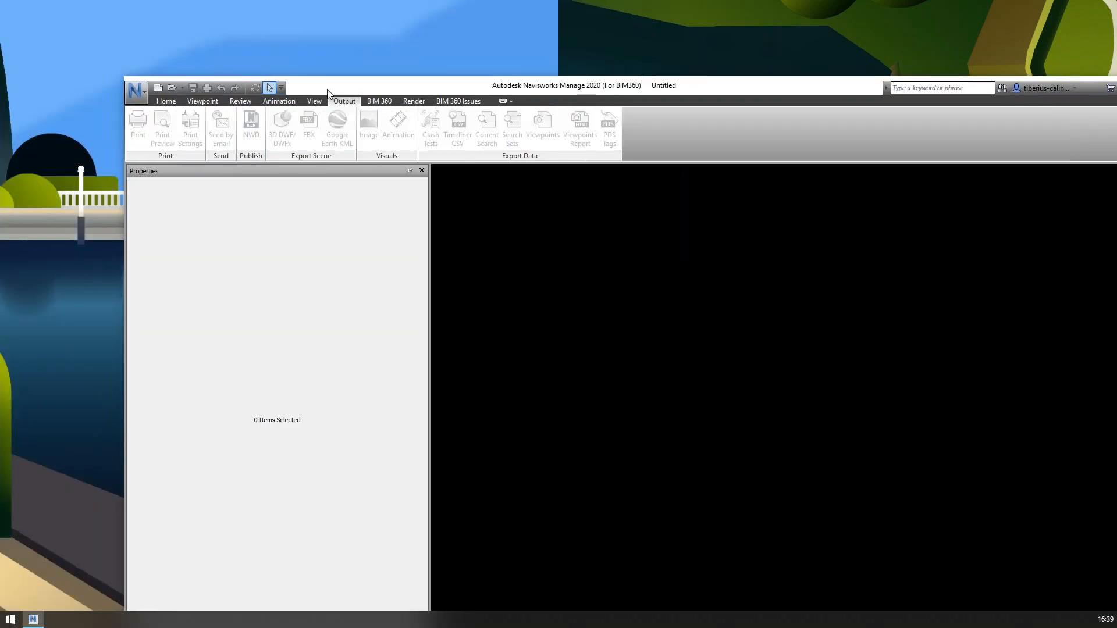
double_click(327, 87)
left_click(14, 18)
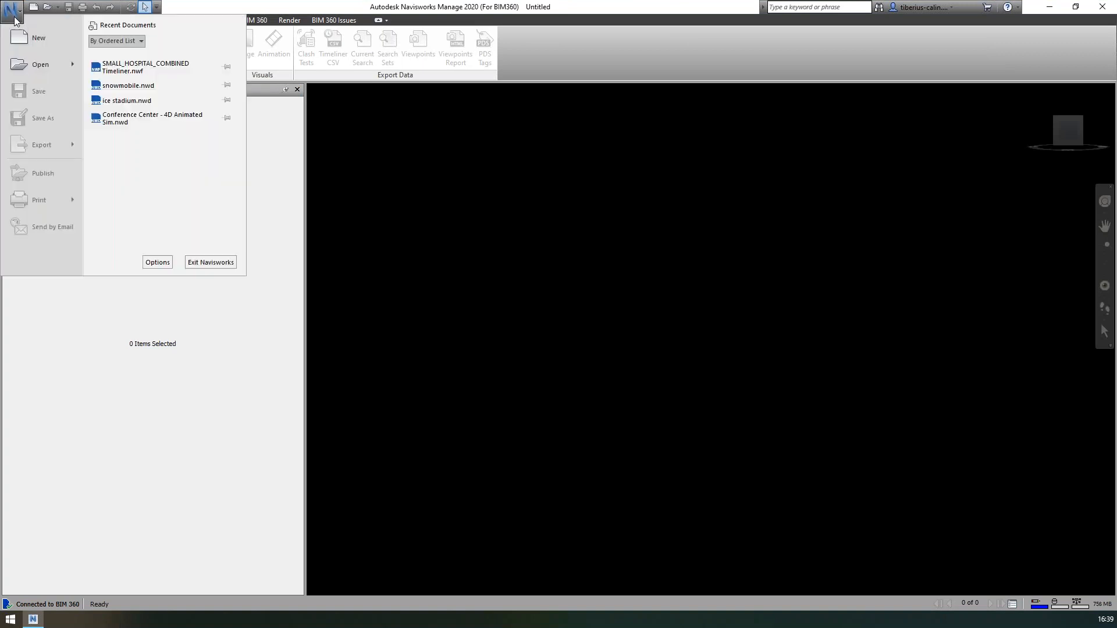
left_click(151, 67)
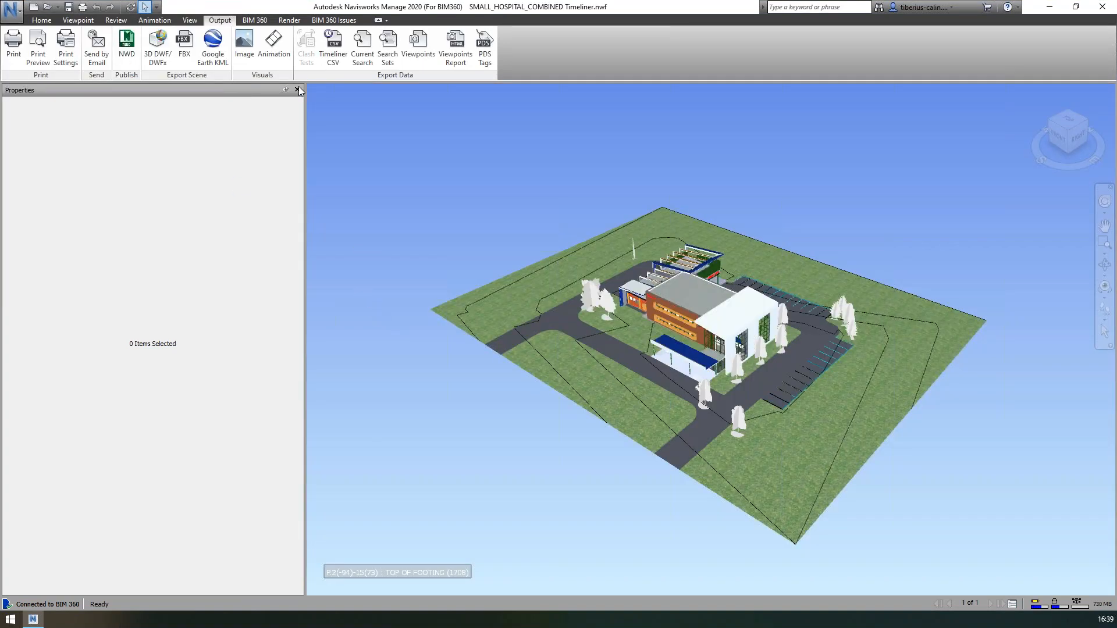
left_click(297, 90)
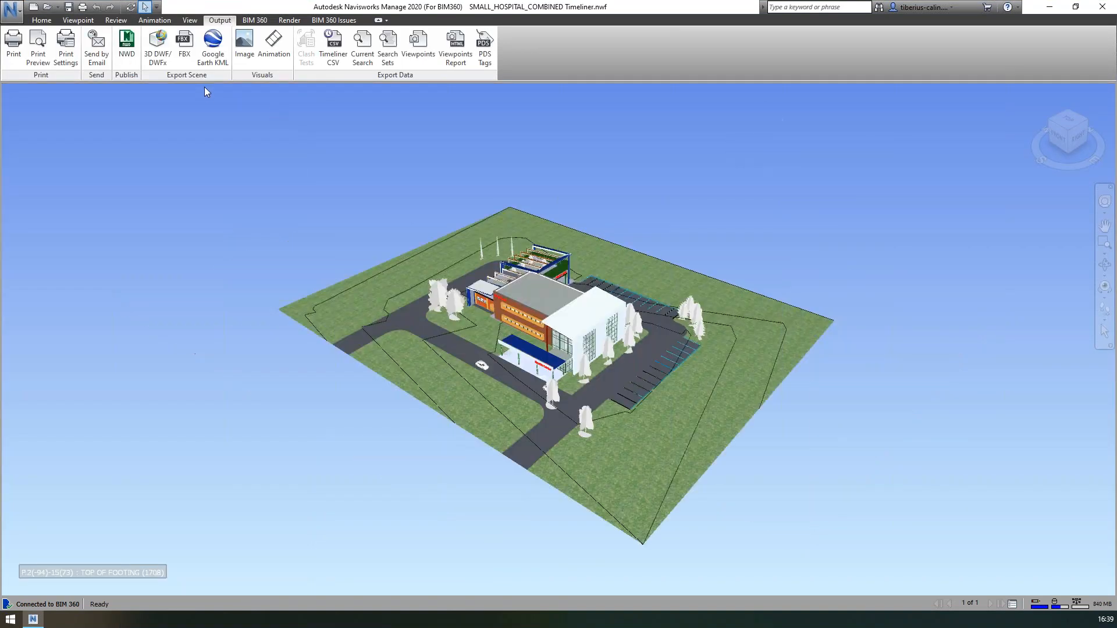
- Show the Saved Viewpoints window and expand the Animation to list its viewpoints
left_click(169, 22)
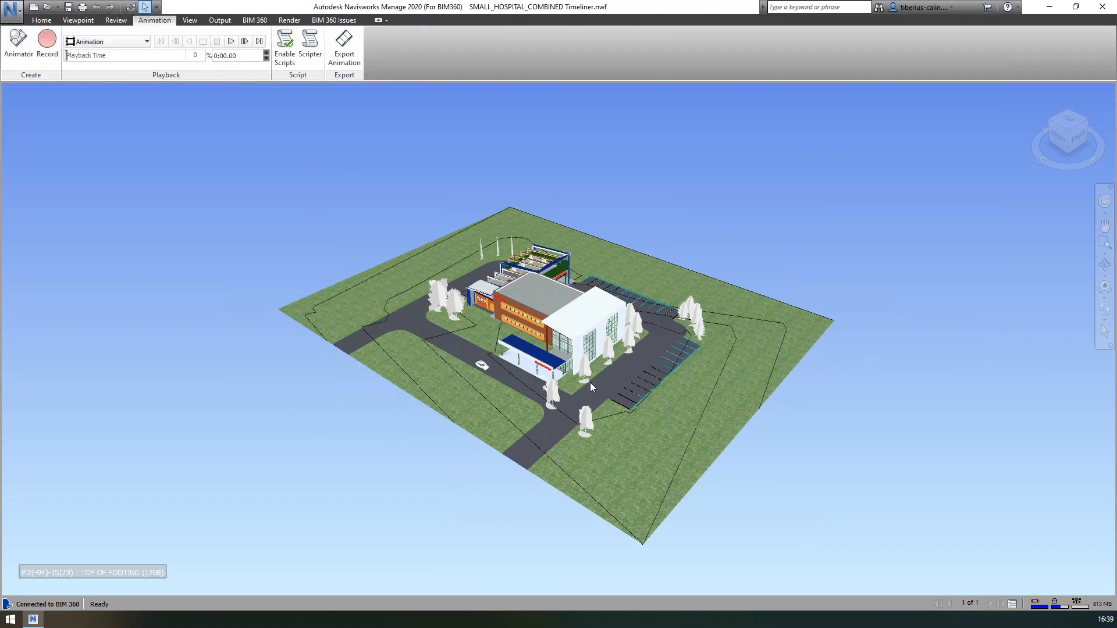
scroll(590, 382, "up", 6)
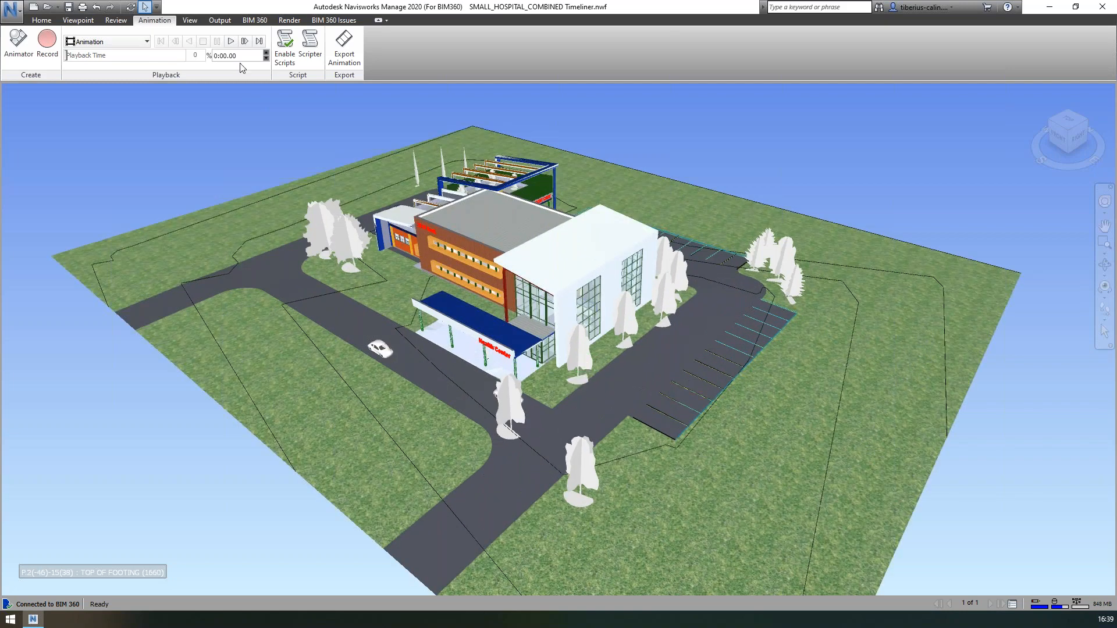
left_click(76, 21)
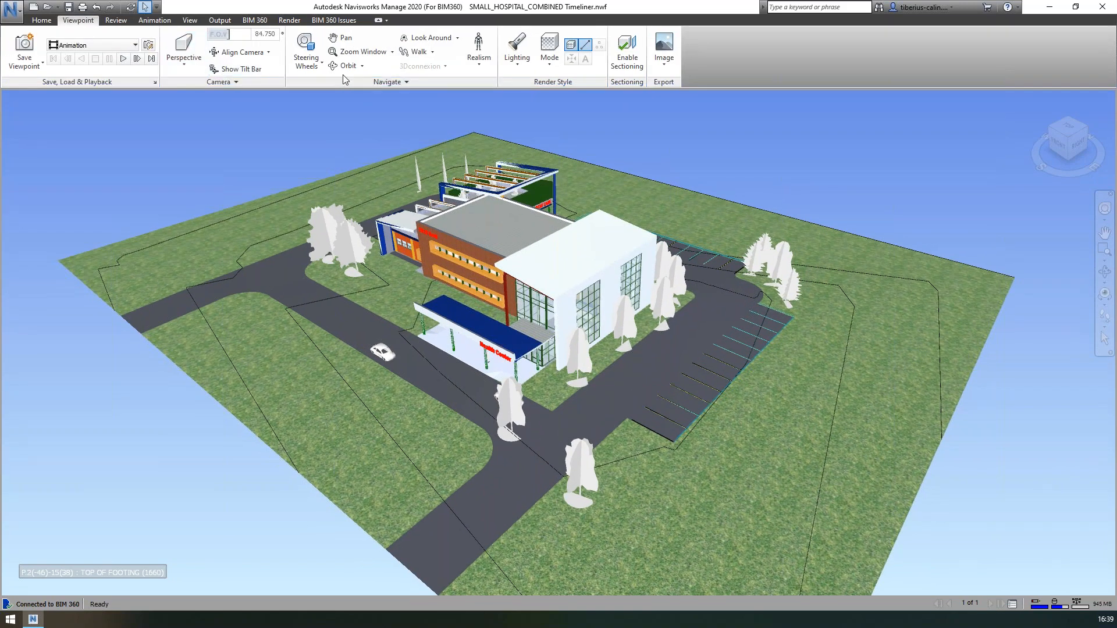
left_click(159, 82)
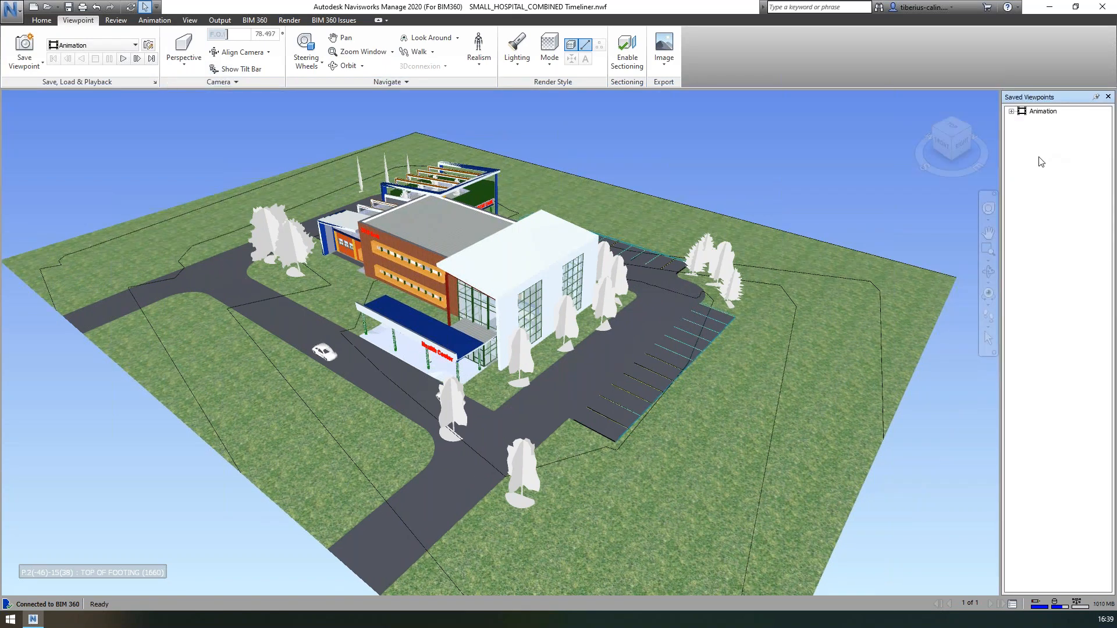
left_click(1012, 111)
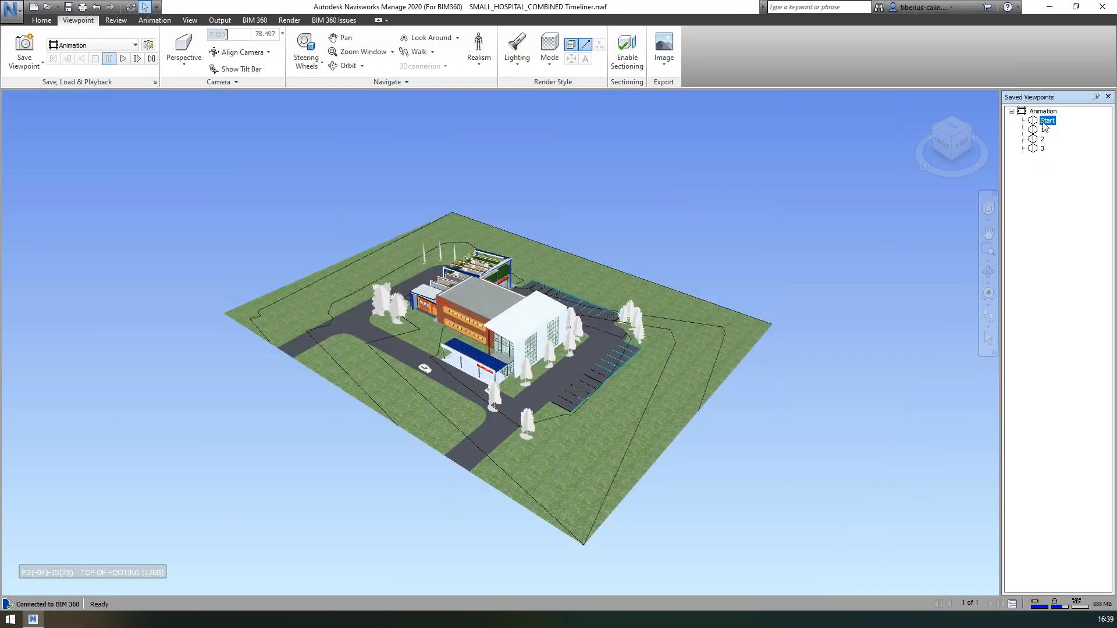
- Go through the viewpoints of the saved Animation, play the whole Animation, and stop playback
left_click(1045, 121)
left_click(1043, 130)
left_click(1042, 140)
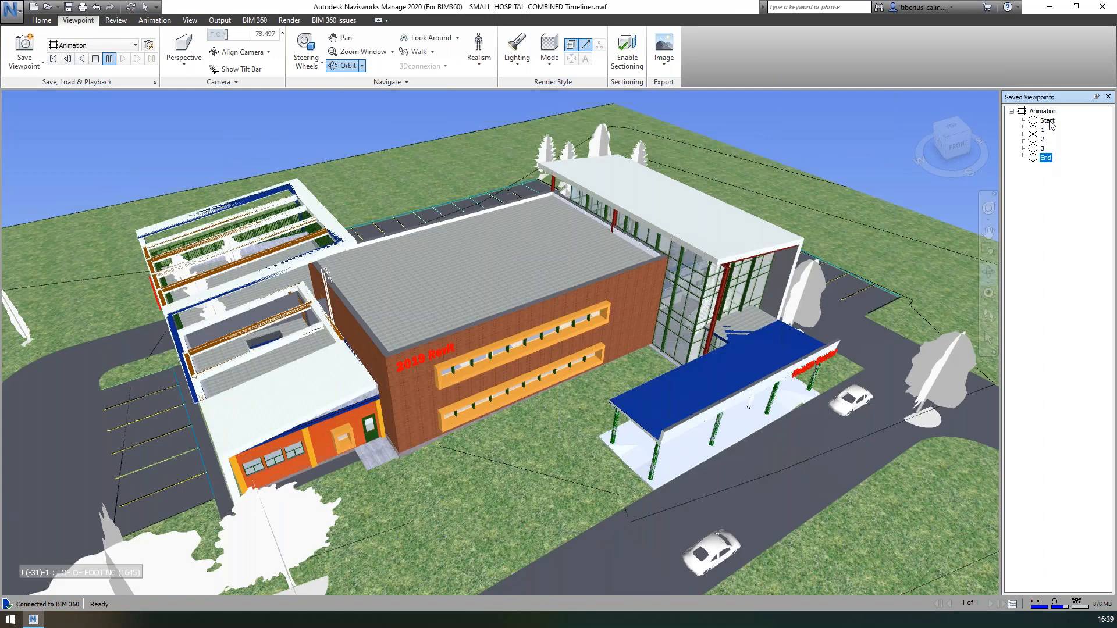
left_click(1045, 112)
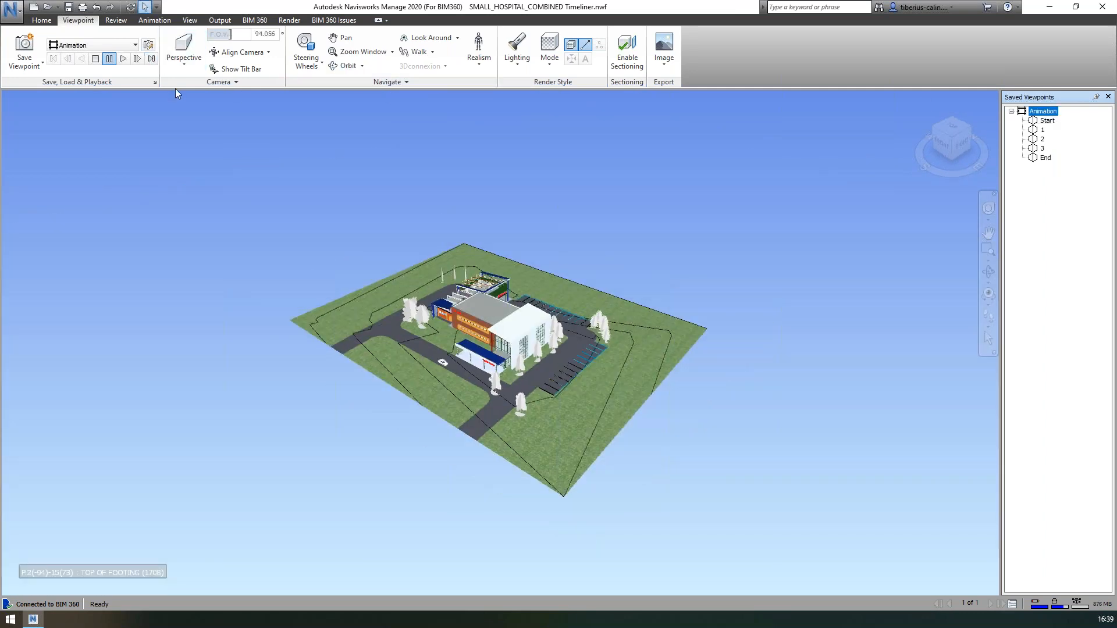
left_click(124, 58)
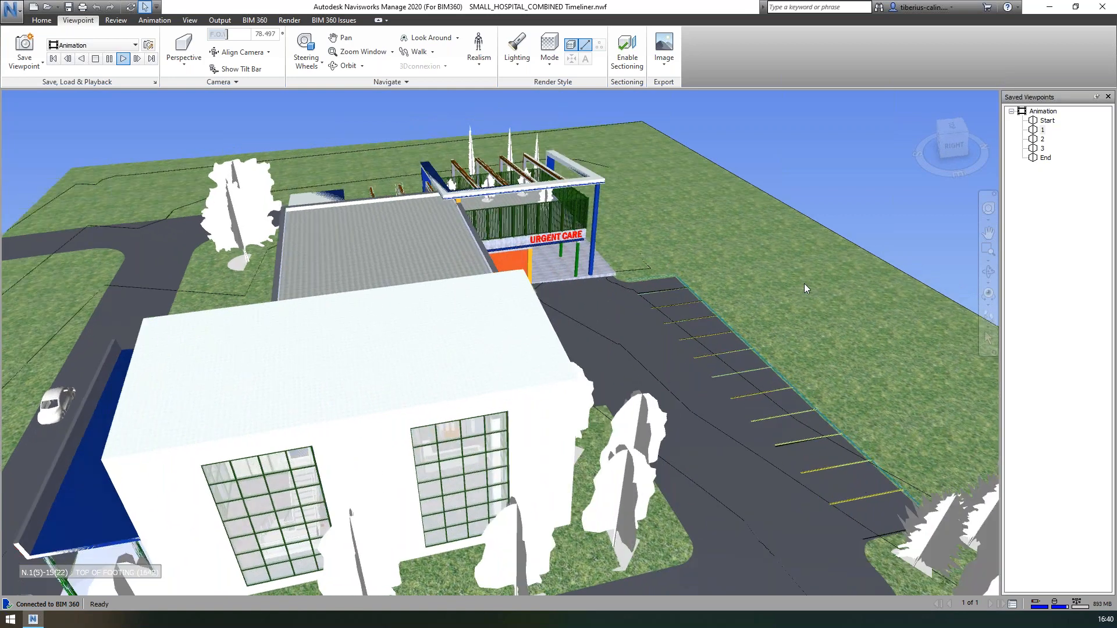
left_click(95, 58)
- Open the Animator to examine it, make its window shorter, and close it
left_click(154, 20)
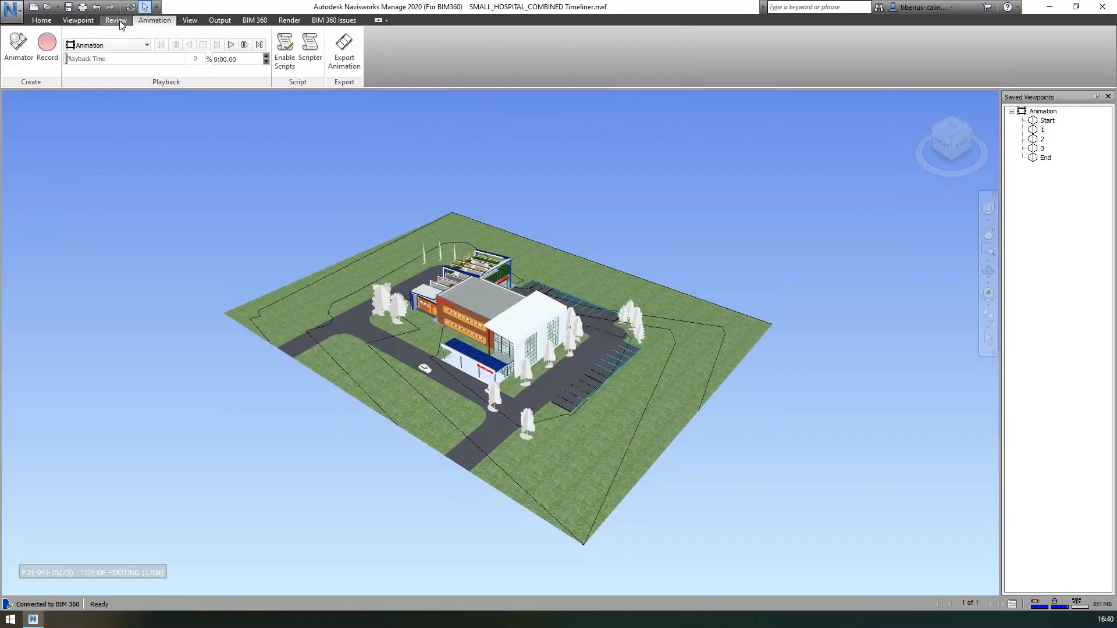
left_click(50, 20)
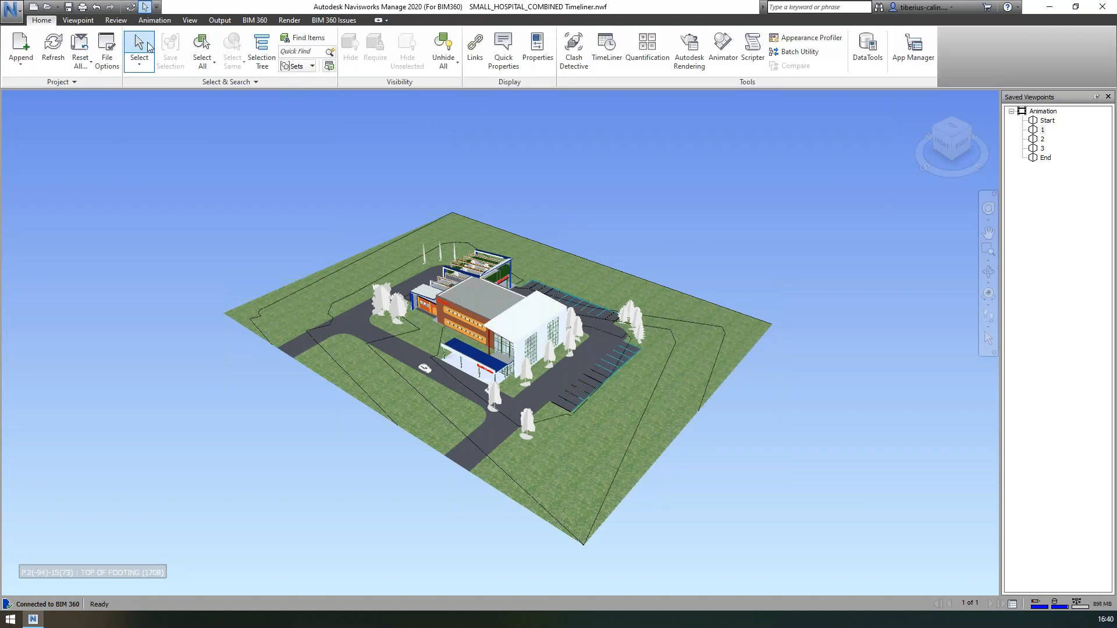
left_click(716, 61)
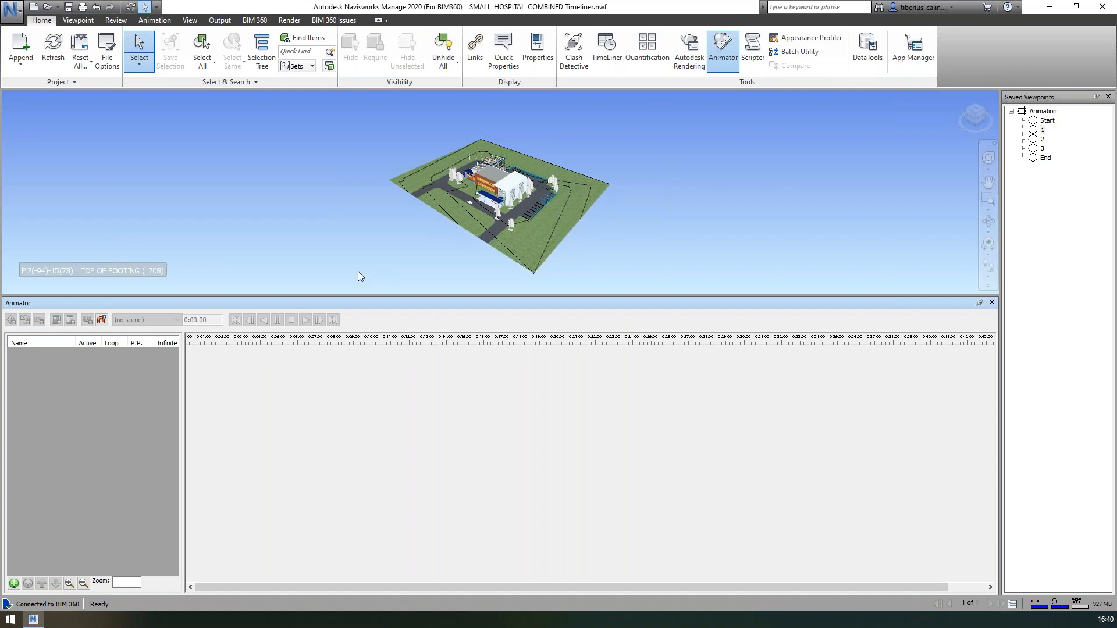
left_click_drag(341, 294, 334, 383)
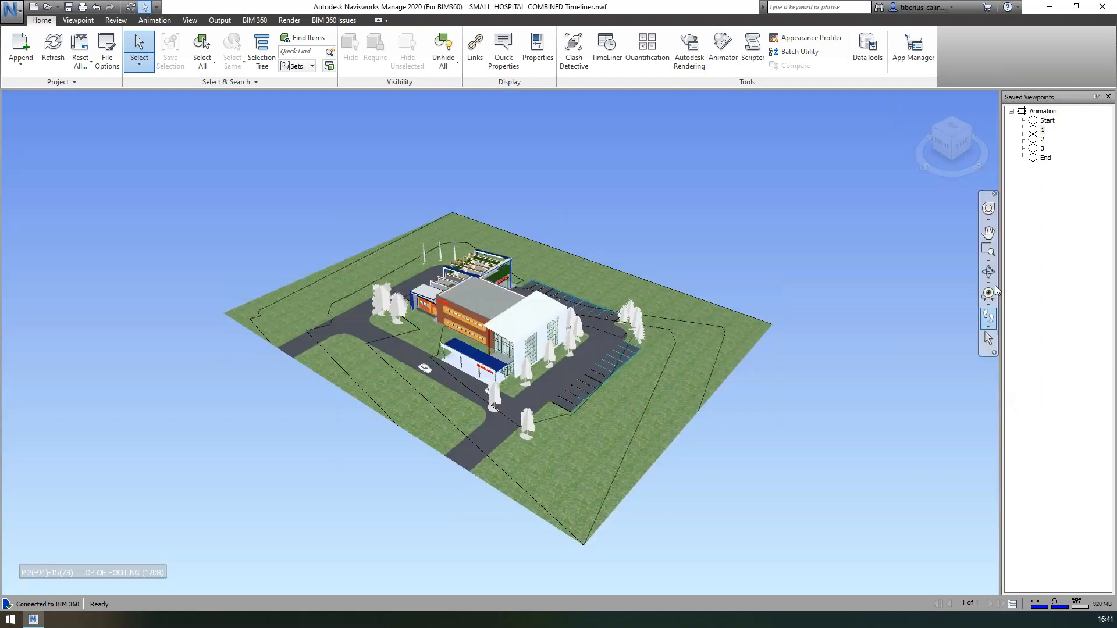
left_click(992, 389)
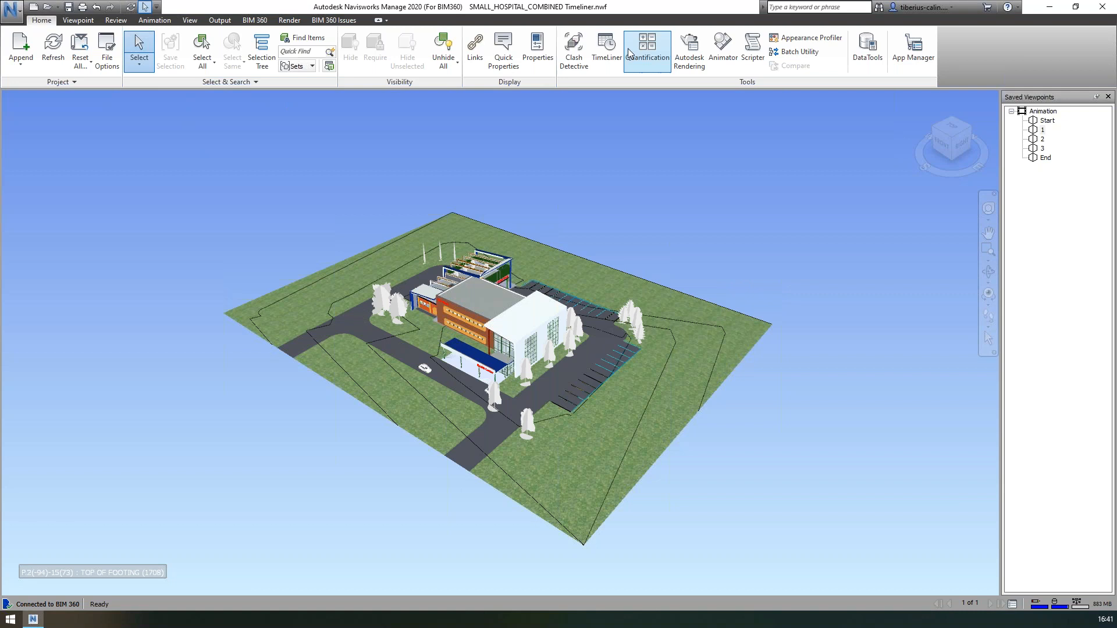
- Start adding a CSV Import data source in TimeLiner and select CSV Schedule.csv as the file
left_click(608, 47)
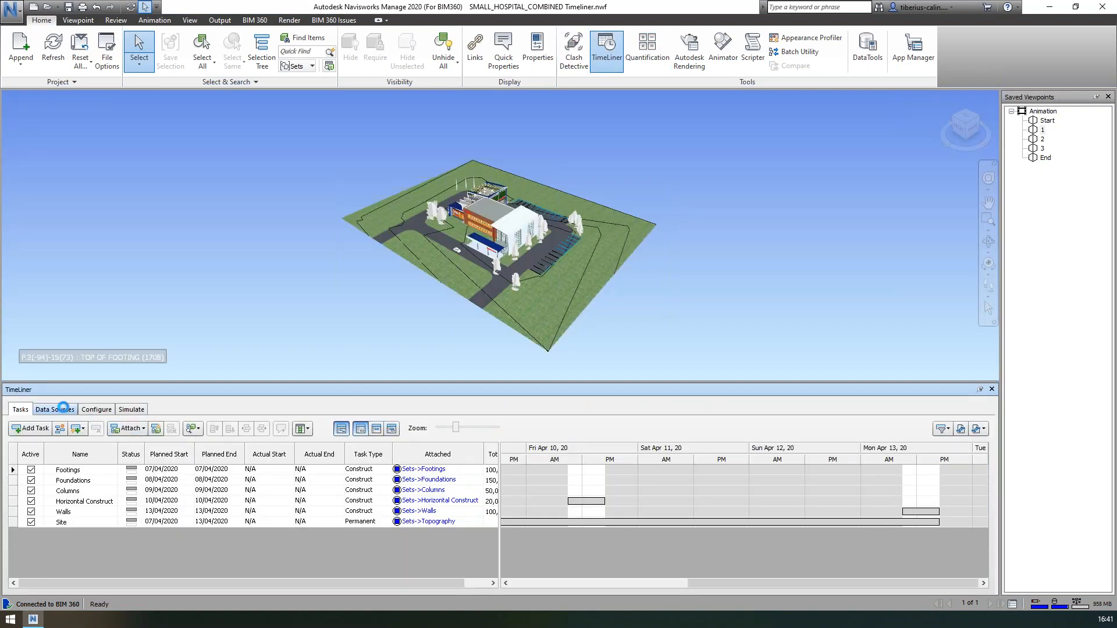
left_click(64, 410)
left_click(36, 431)
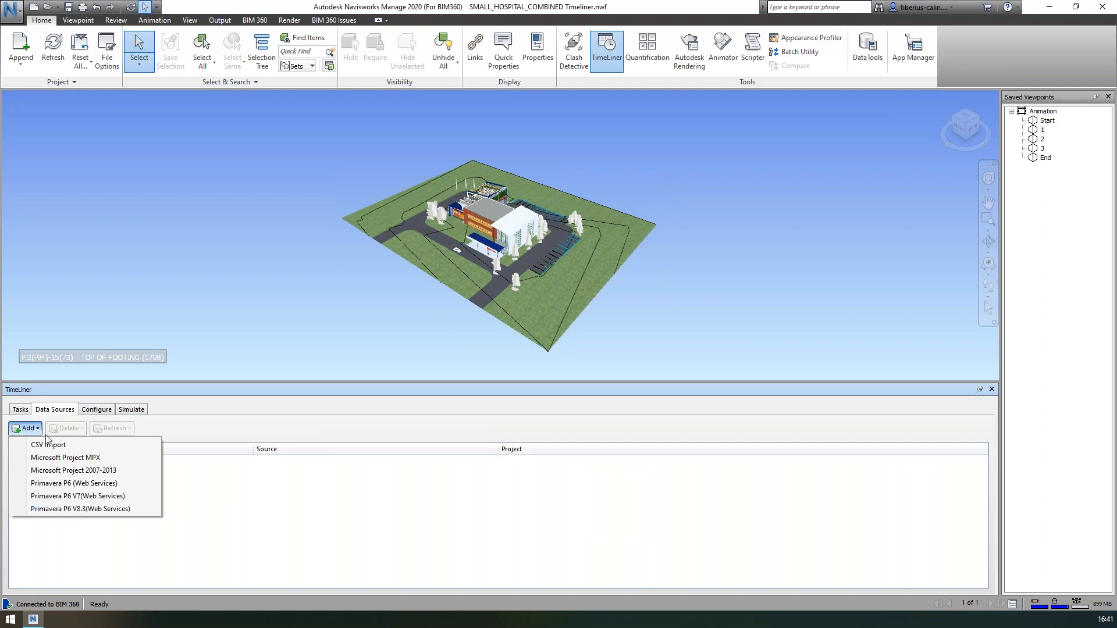
left_click(100, 447)
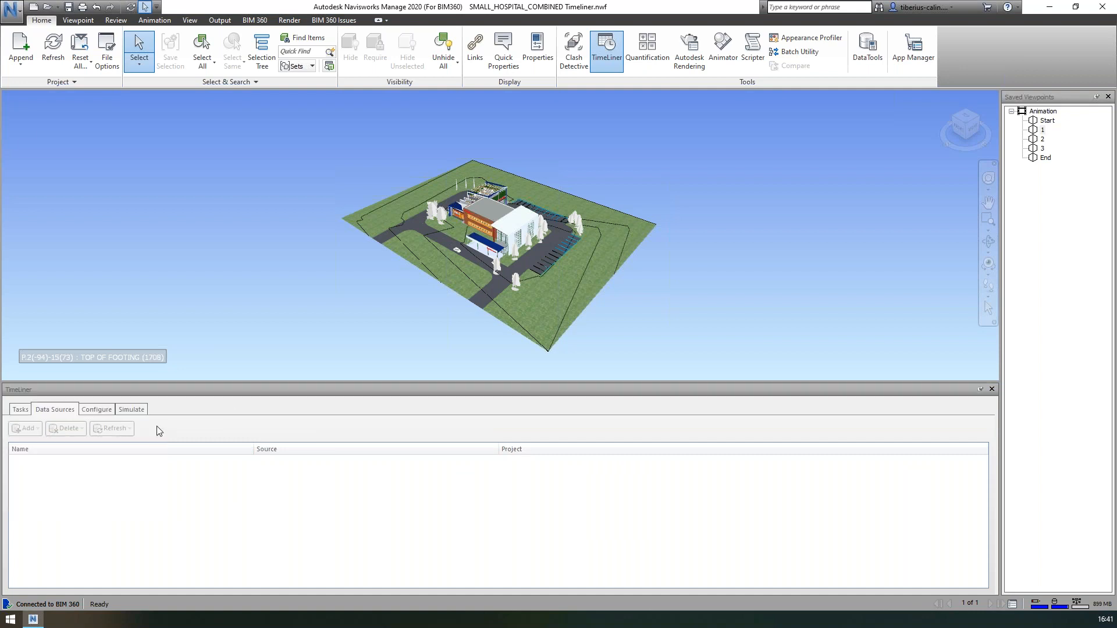
left_click(152, 85)
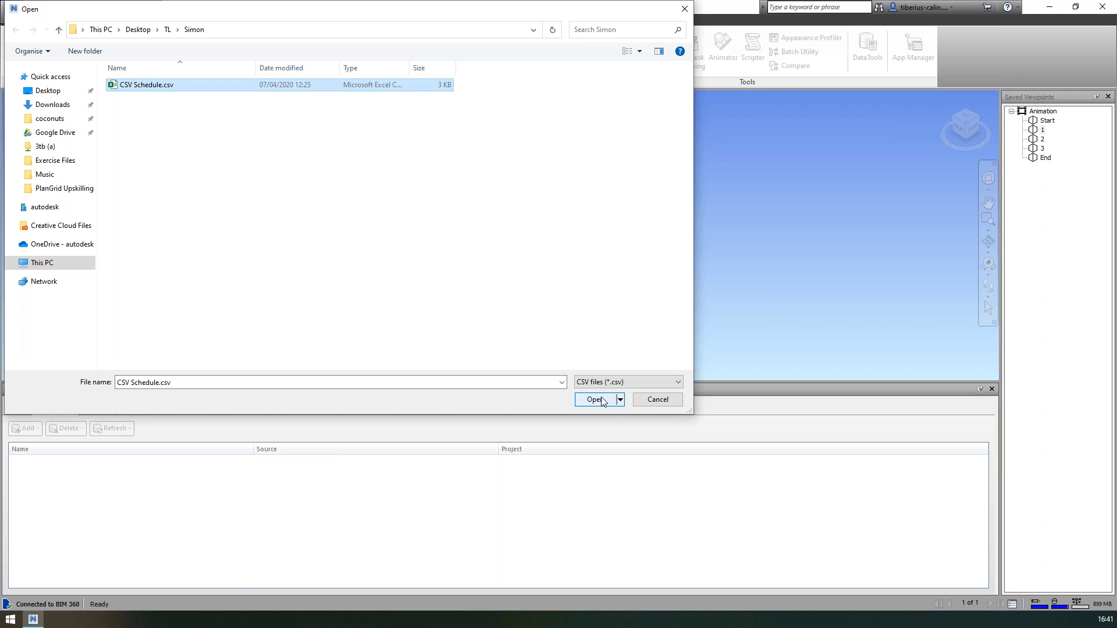
- Open CSV Schedule.csv in Excel and fit columns A to N to their contents to examine the schedule
right_click(140, 88)
left_click(164, 111)
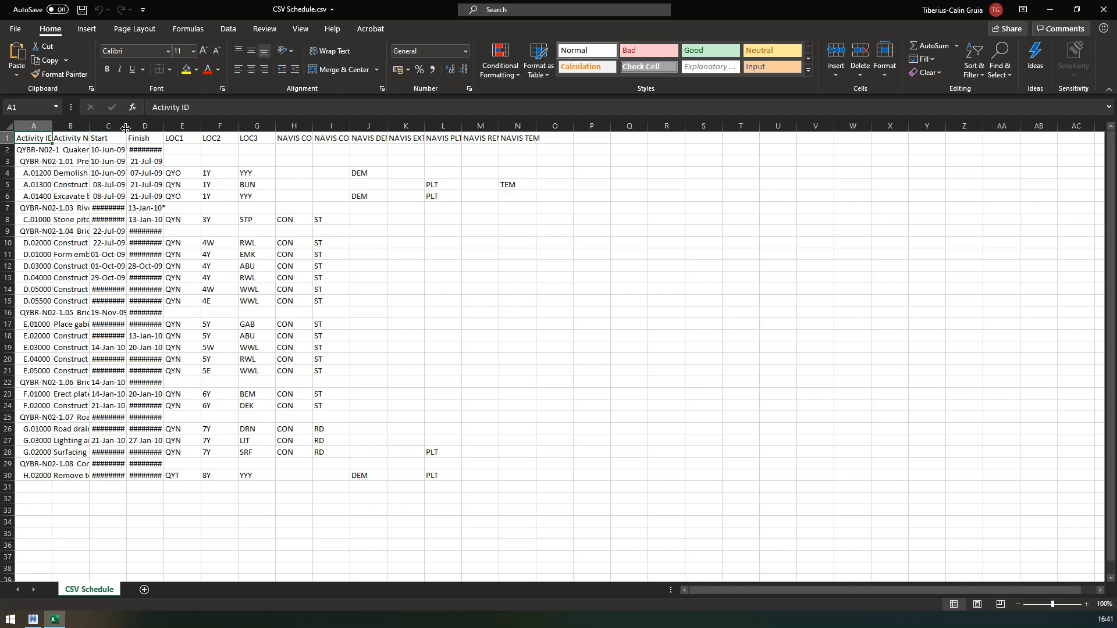
left_click_drag(44, 122, 518, 125)
double_click(499, 129)
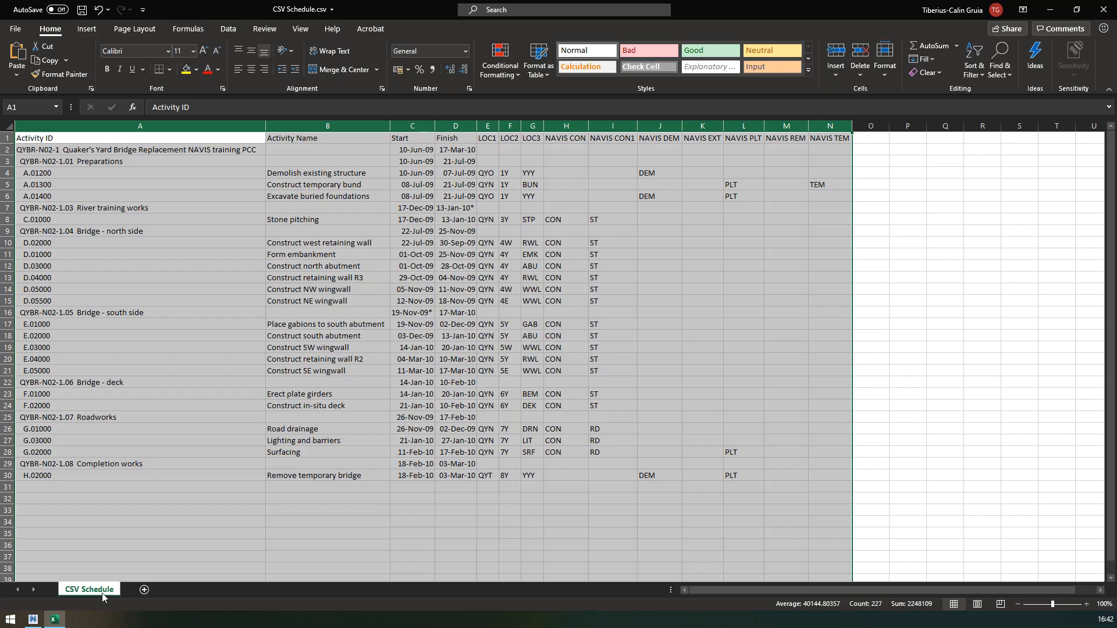
- Switch back to Navisworks, cancel choosing the CSV file, and show the TimeLiner task list
left_click(33, 619)
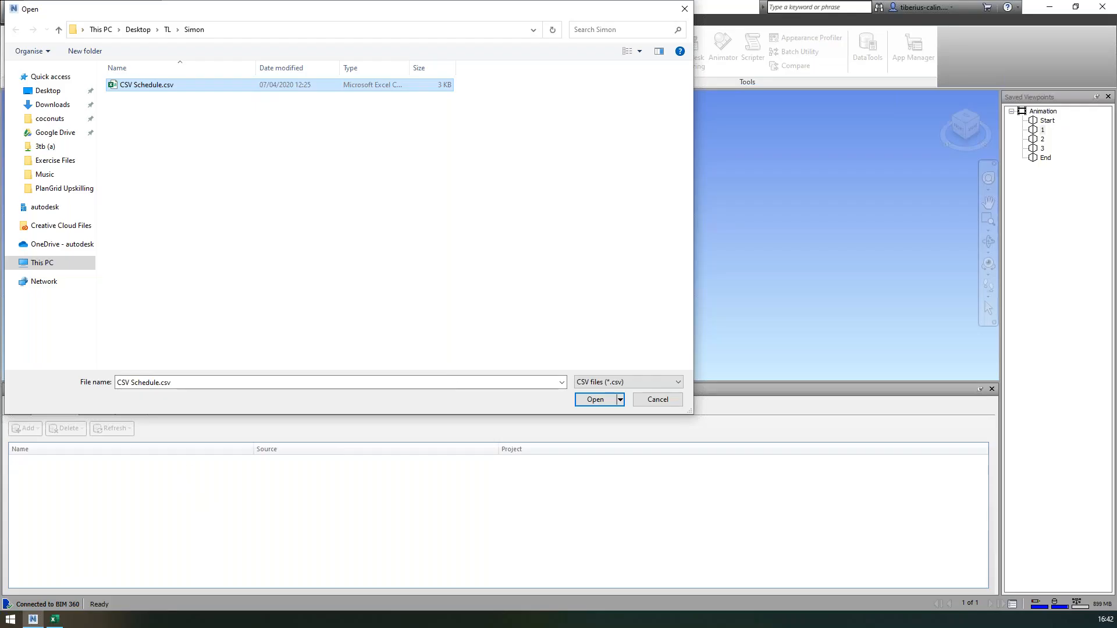
left_click(658, 399)
left_click(20, 409)
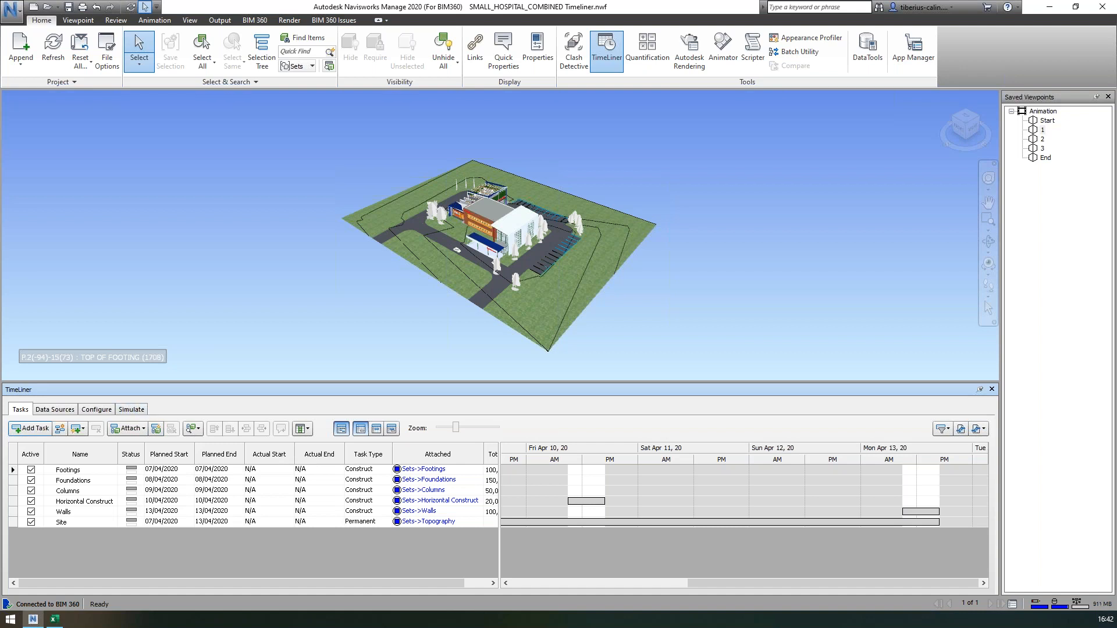
- Examine the view options in the TimeLiner simulation settings, cancel them, and return to the task list
left_click(142, 412)
left_click(130, 445)
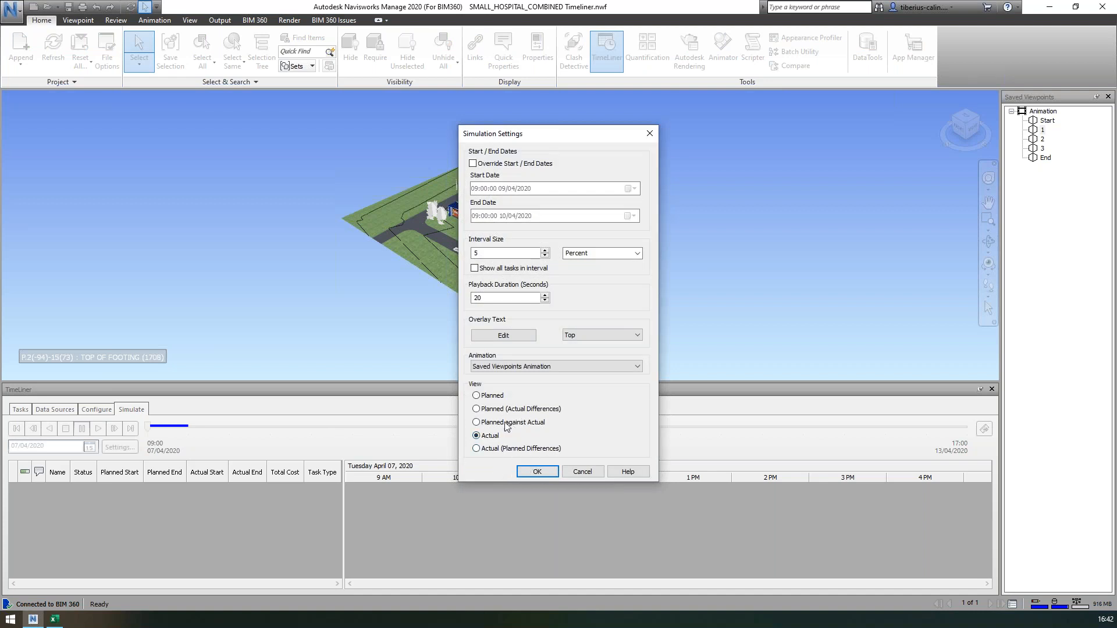
left_click(584, 470)
left_click(51, 412)
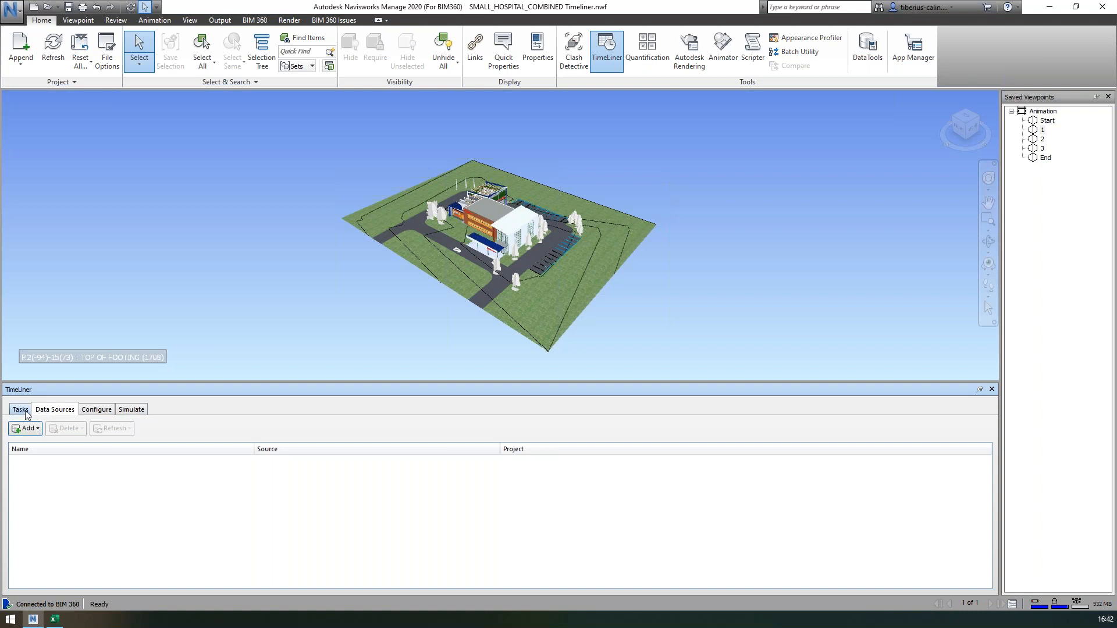
left_click(21, 410)
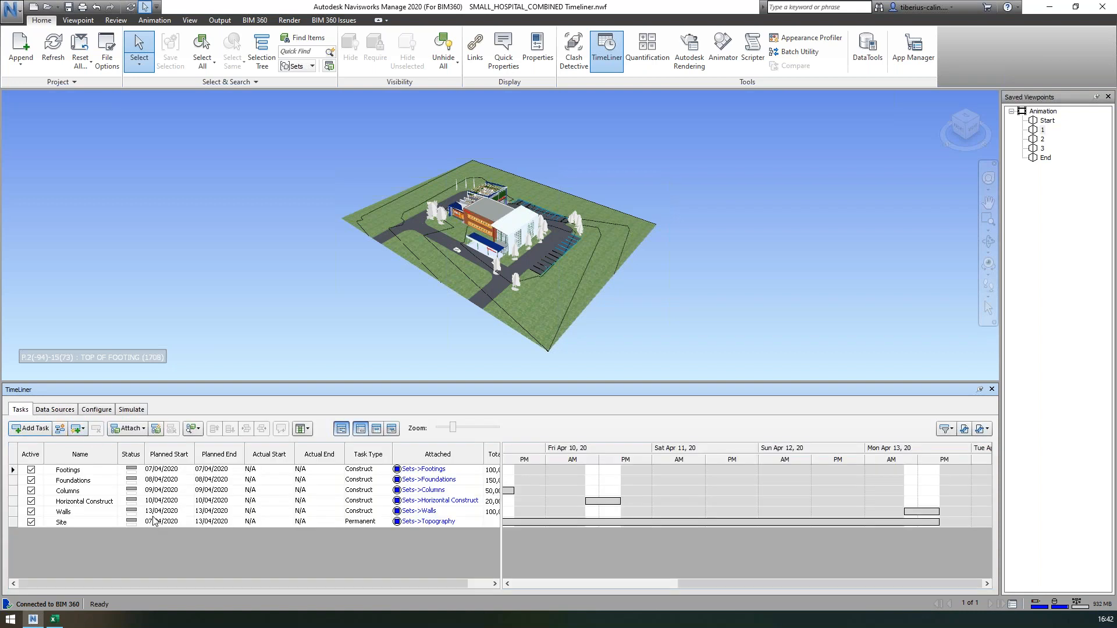
- Start a CSV Import data source from CSV Schedule.csv, examine the external fields available for Planned Start Date, and cancel the import
left_click(65, 409)
left_click(25, 428)
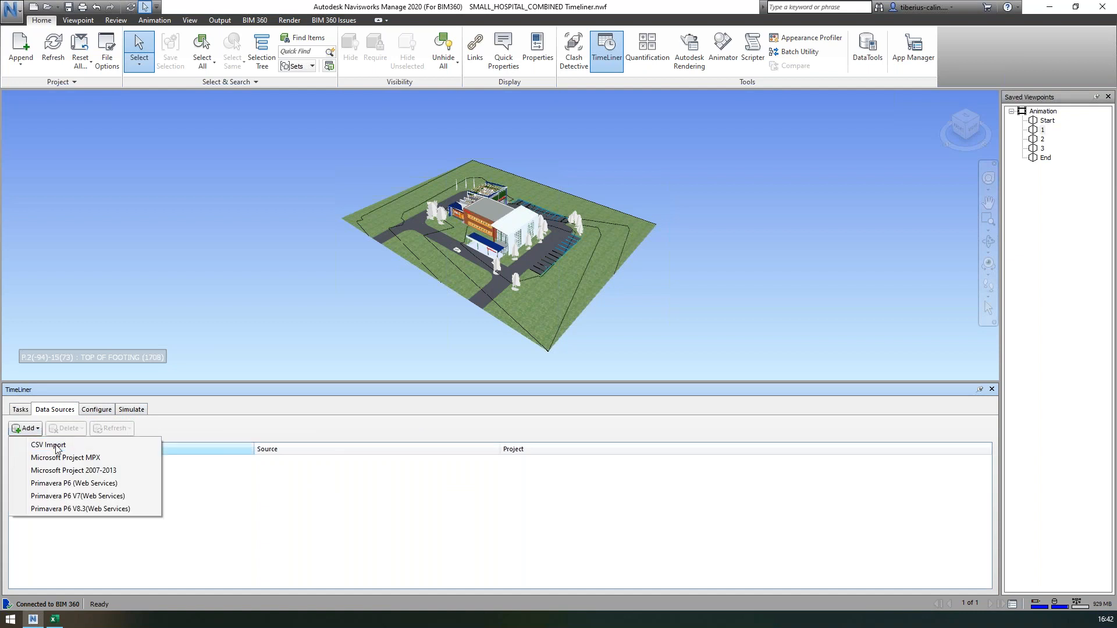
left_click(56, 447)
left_click(131, 86)
left_click(596, 400)
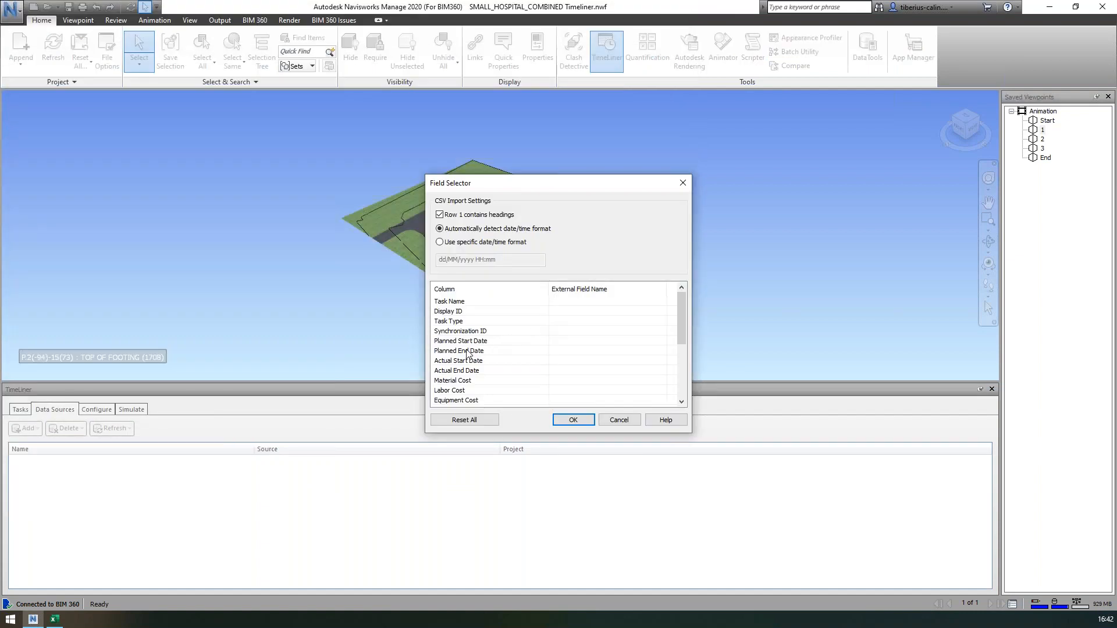
left_click(567, 342)
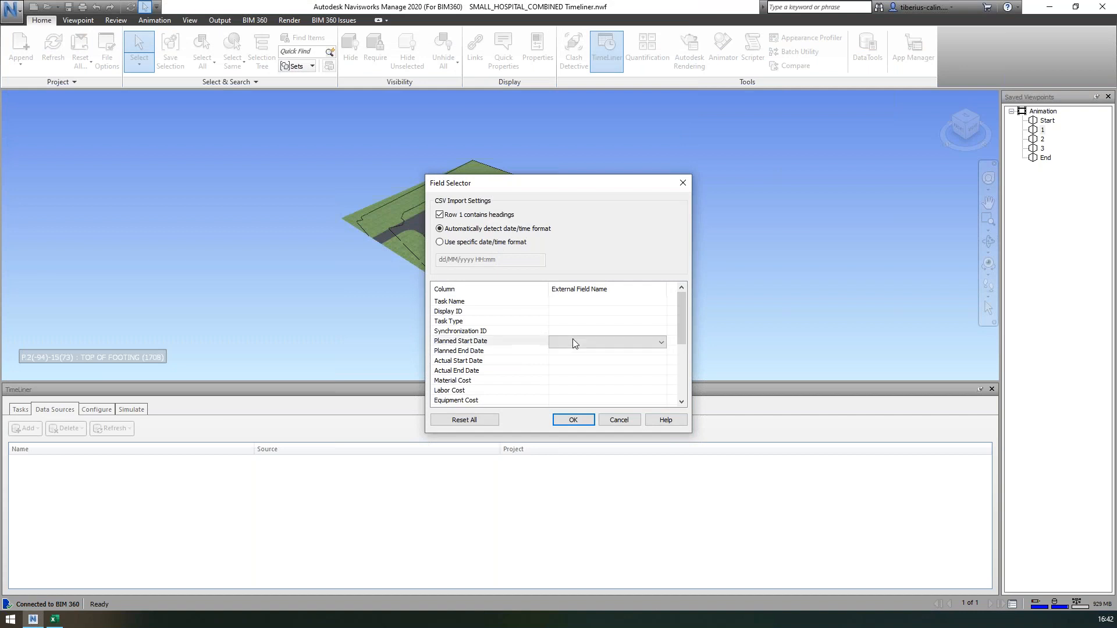
left_click(662, 342)
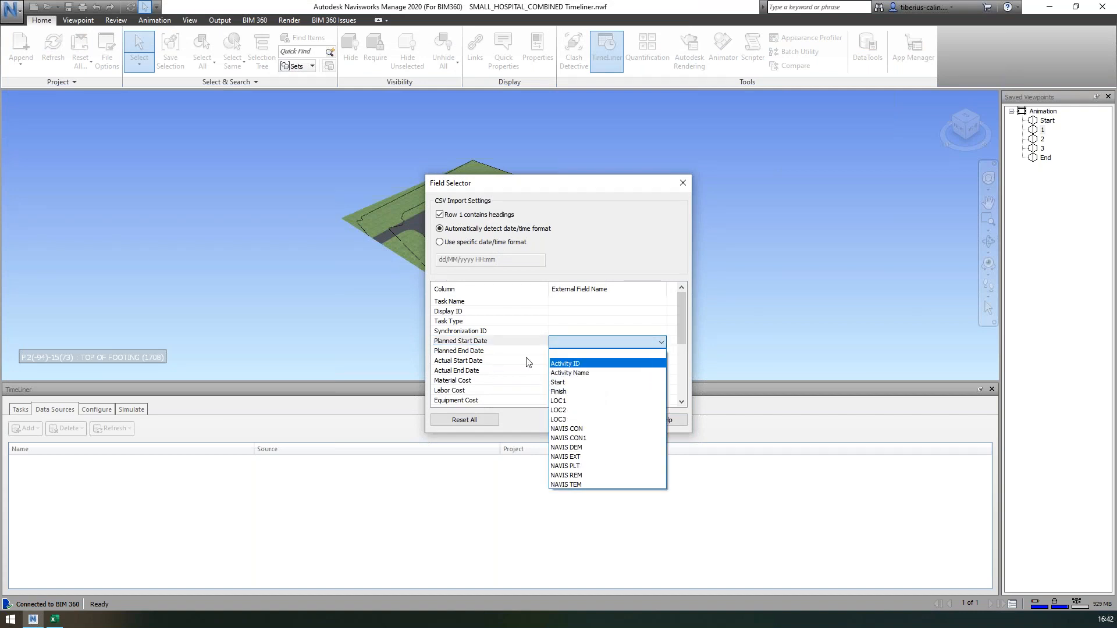
left_click(477, 365)
left_click(615, 419)
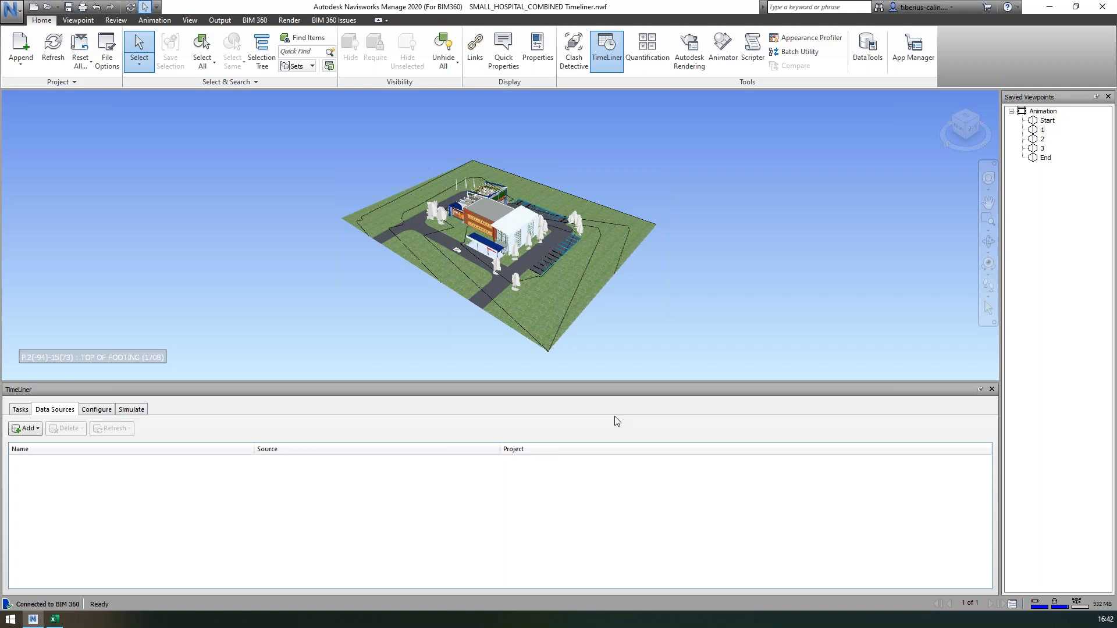
- Examine the renderer choices for exporting the TimeLiner simulation as an animation, and cancel the export
left_click(129, 410)
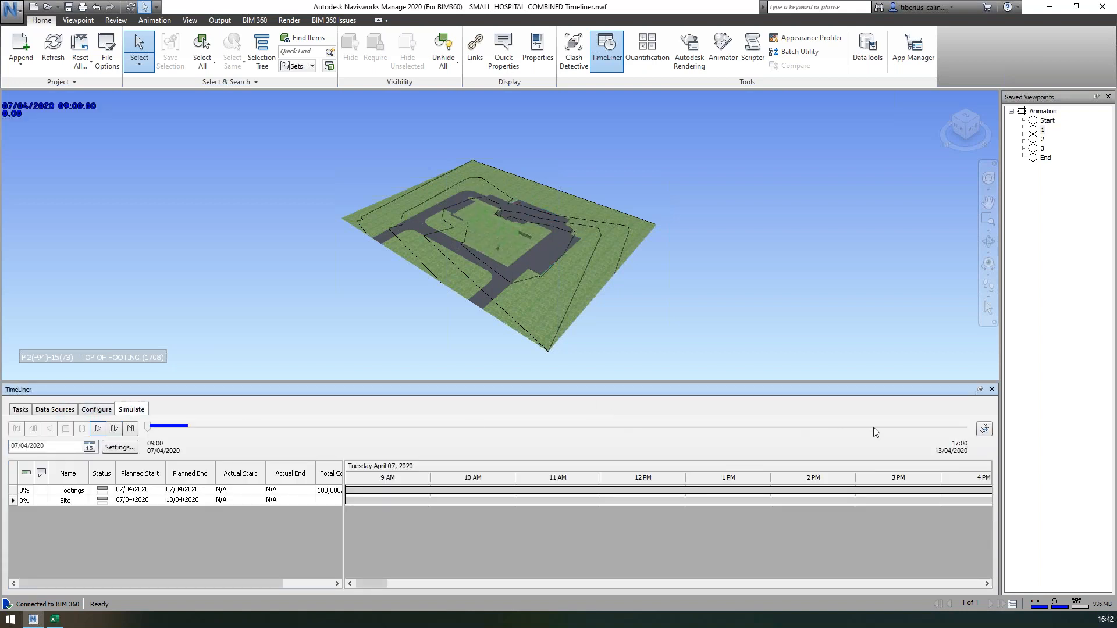
left_click(983, 430)
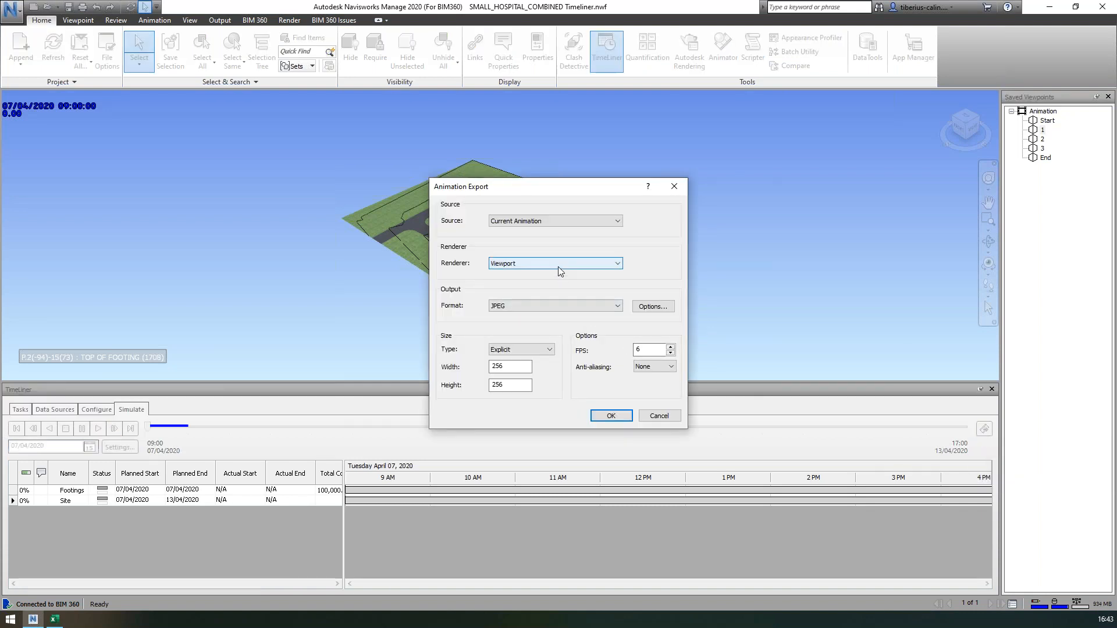
left_click(557, 267)
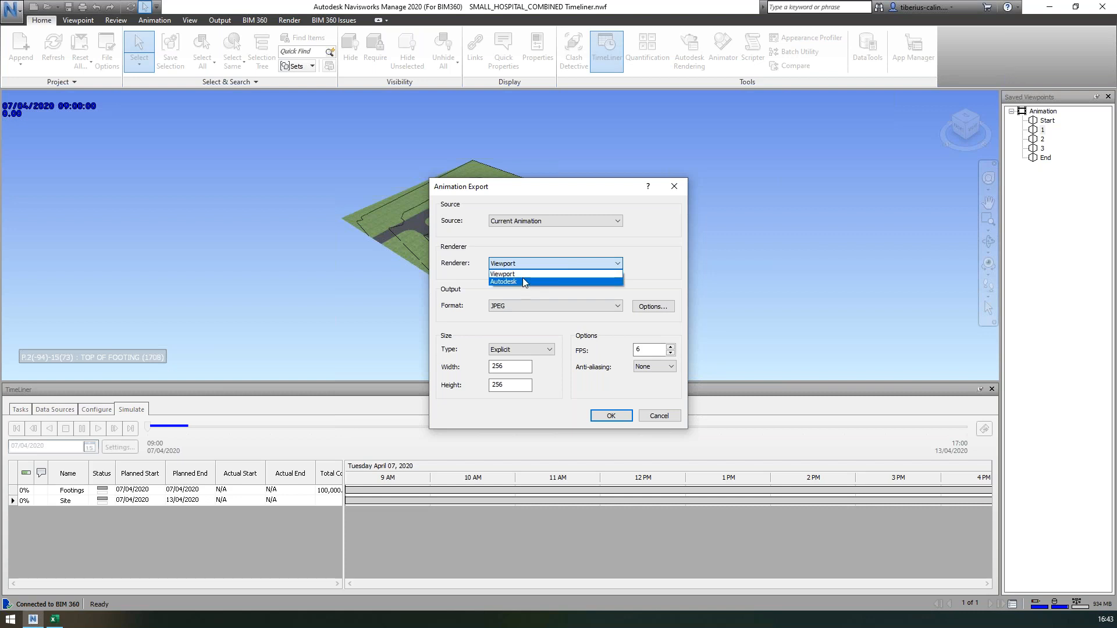
left_click(657, 418)
left_click(657, 419)
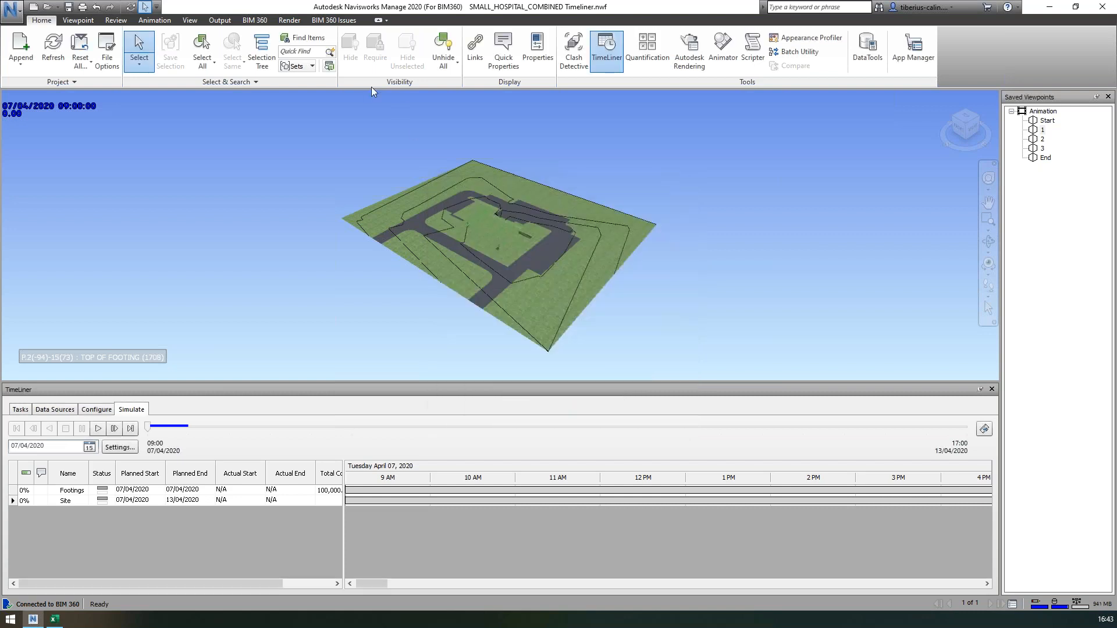
- Display the complete hospital model from the TimeLiner tasks, frame the building closely, and show the Autodesk Rendering materials
left_click(290, 21)
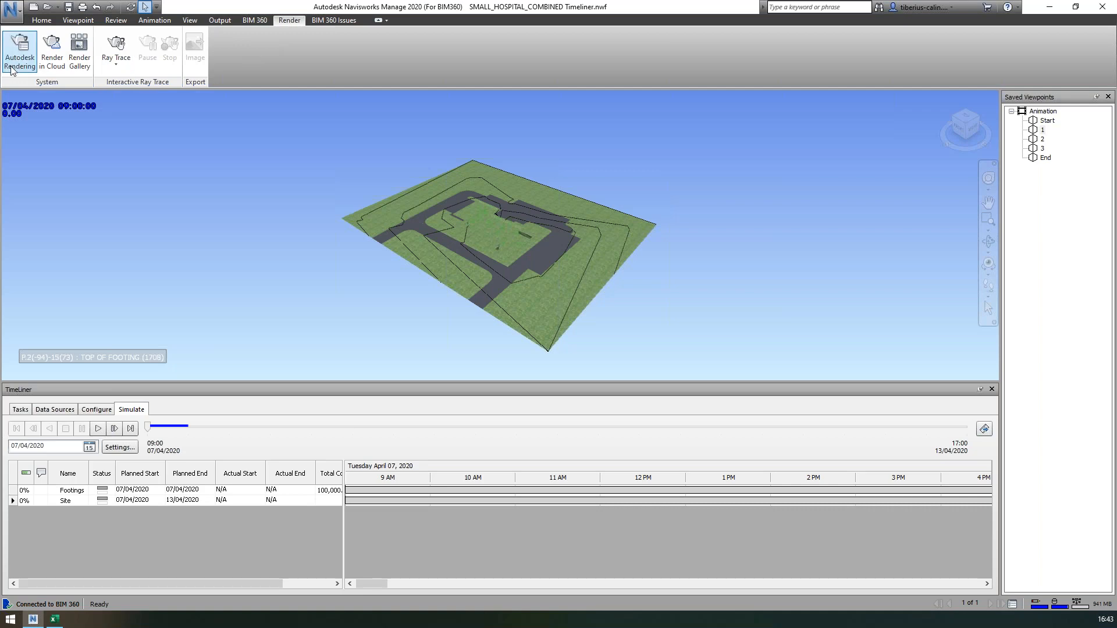
left_click(21, 409)
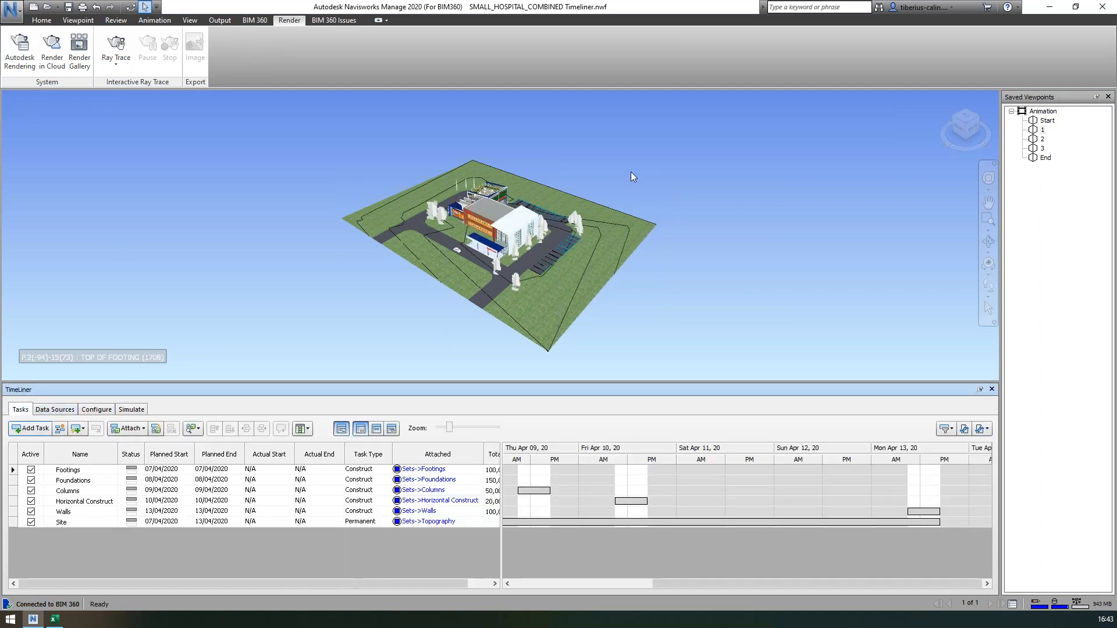
scroll(533, 192, "up", 8)
middle_click_drag(435, 286, 484, 179)
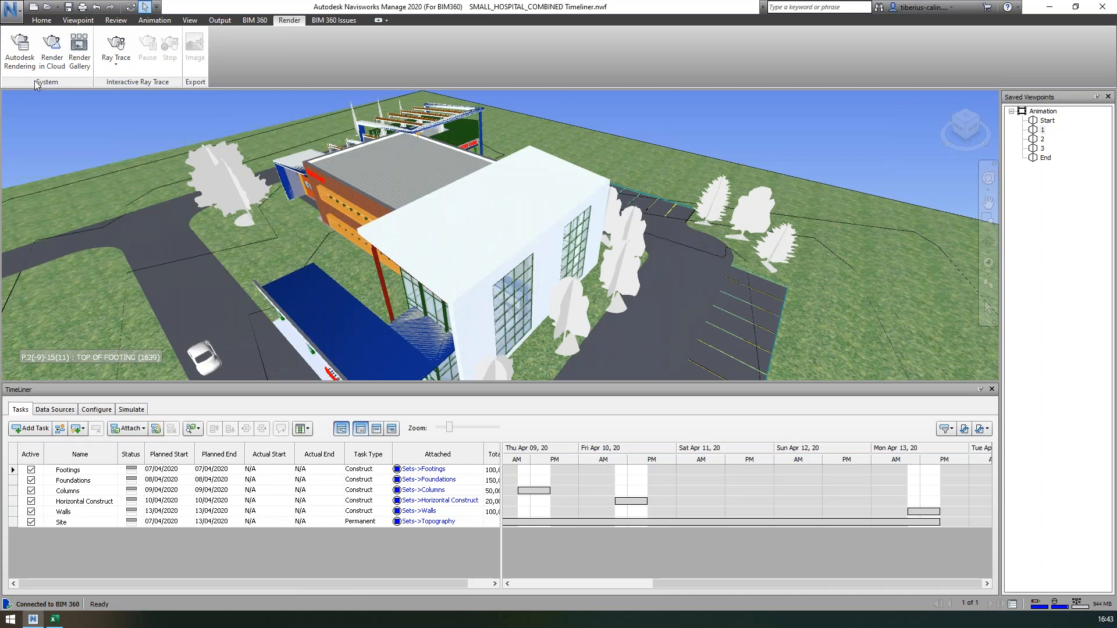
left_click(18, 54)
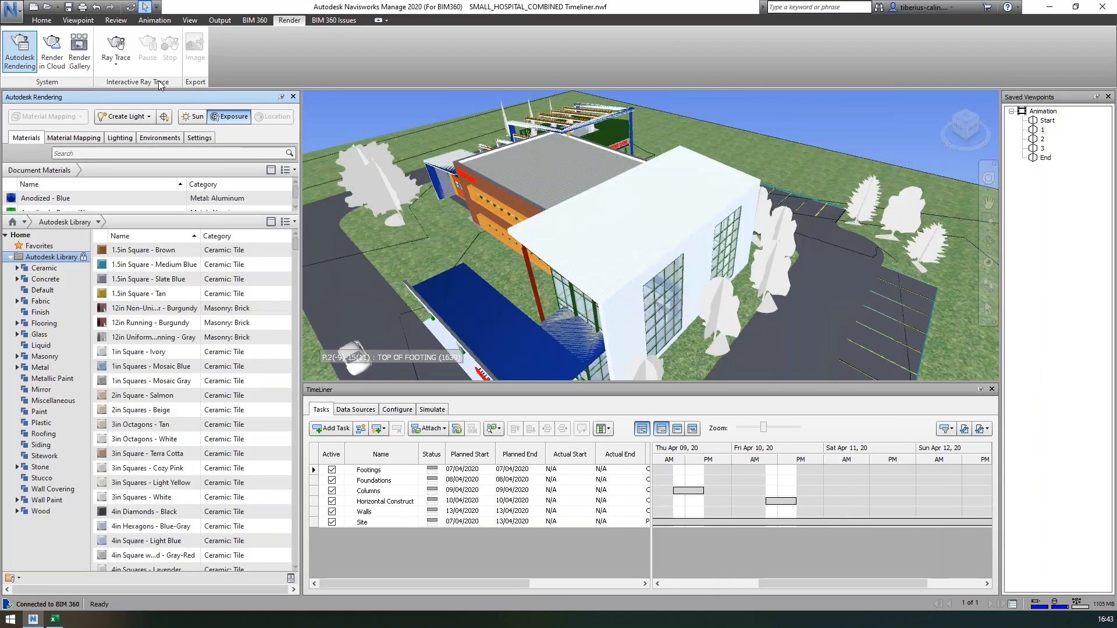
- Try a Low Quality ray trace of the hospital, cancel it, and examine the available ray trace quality presets
left_click(122, 72)
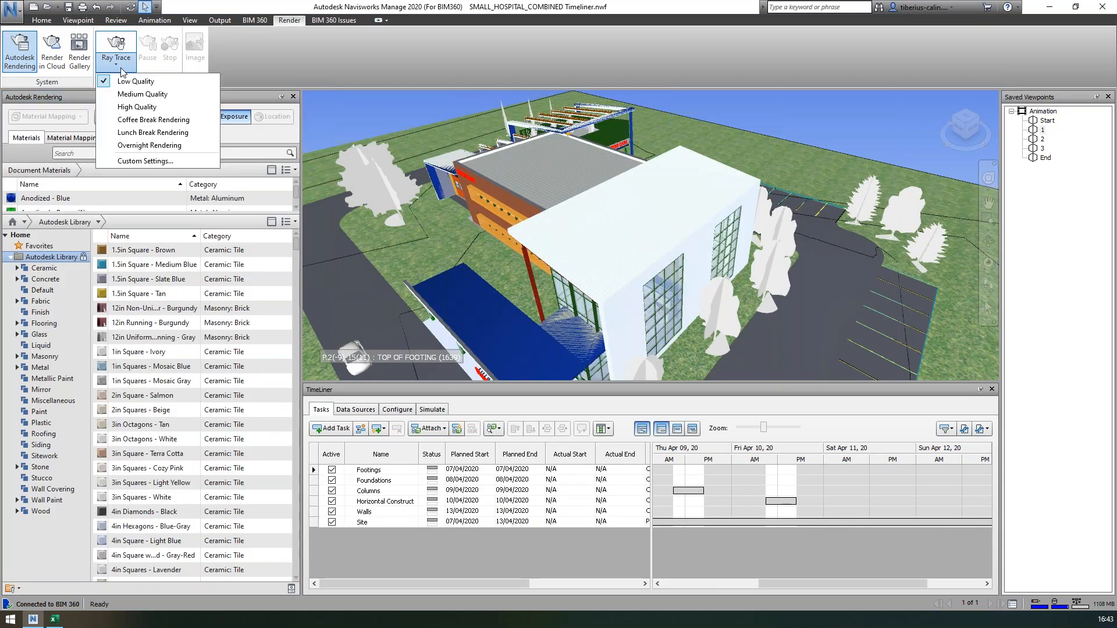
left_click(115, 46)
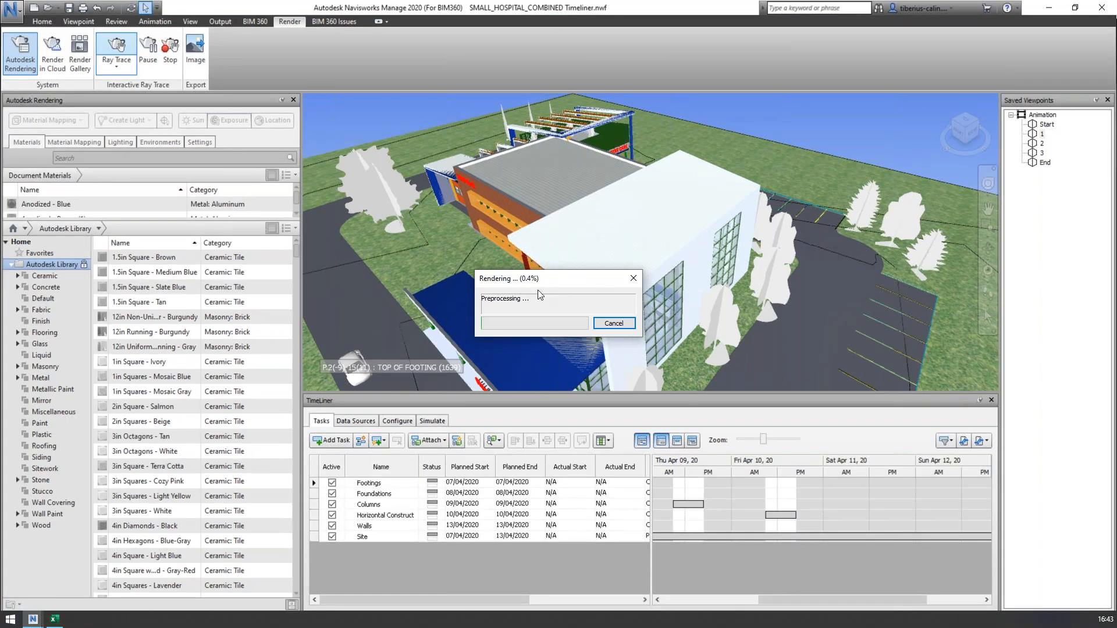
left_click(614, 323)
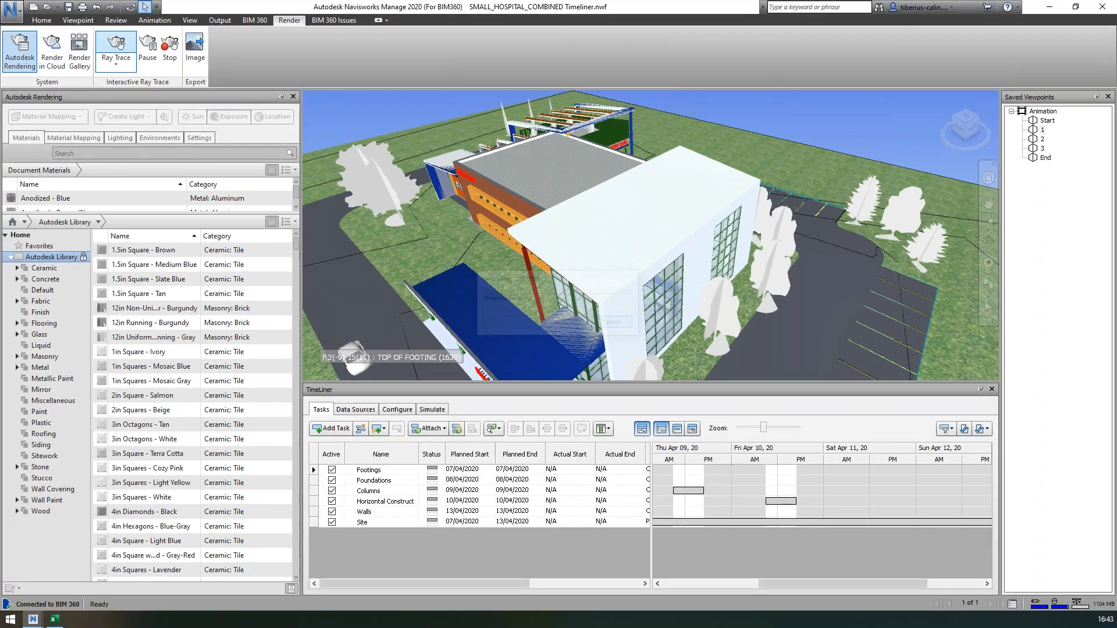
left_click(117, 64)
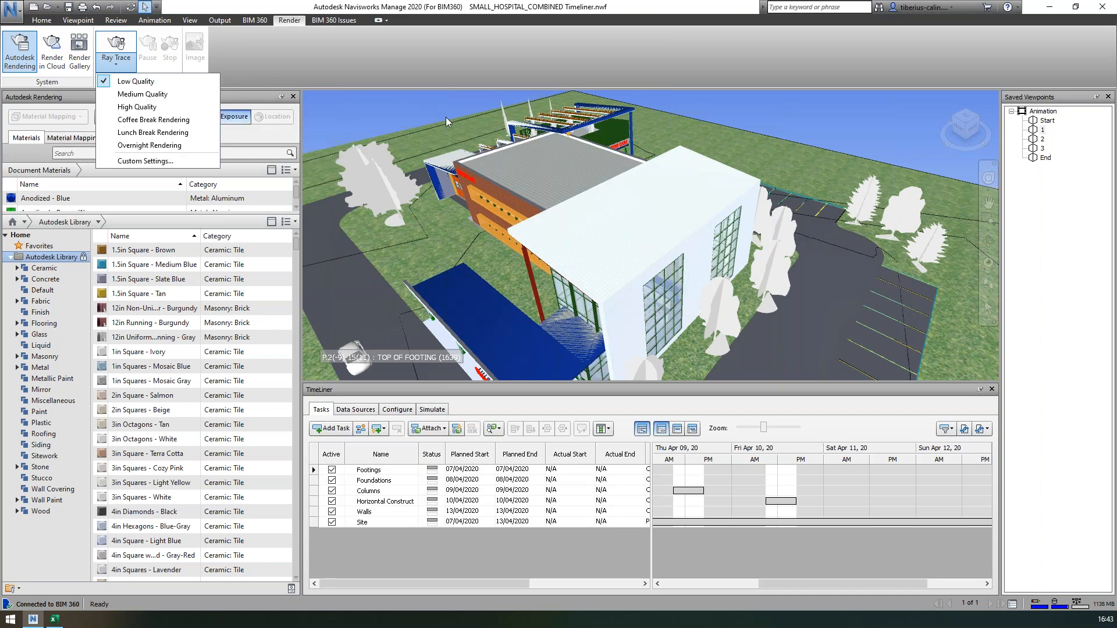
left_click(476, 69)
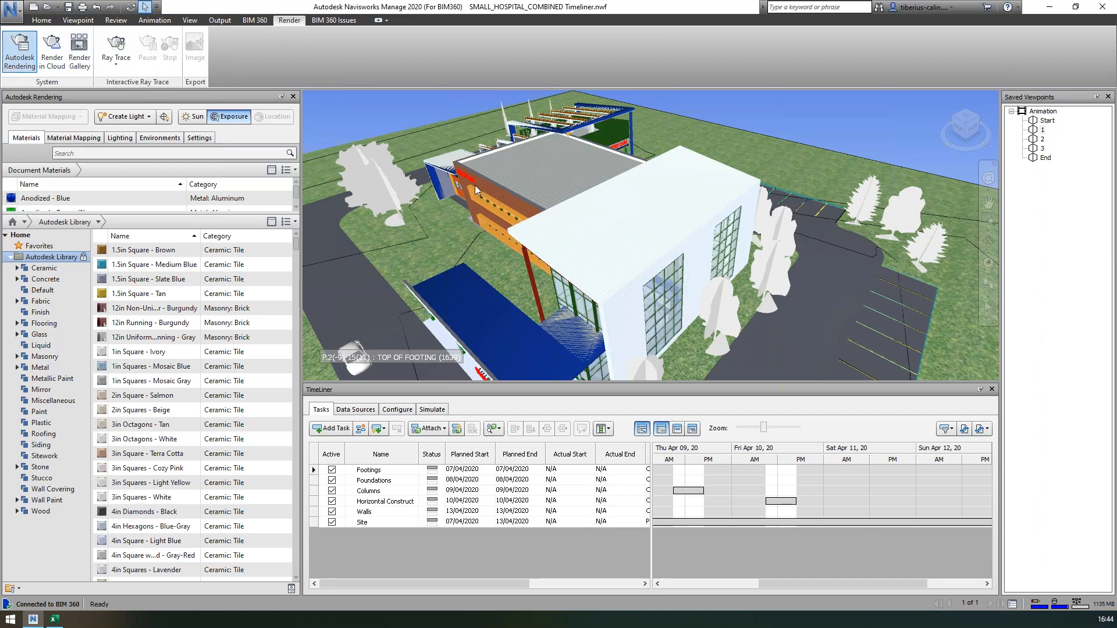
- Recheck the renderer choices in the simulation's animation export, cancel the export, and close the Autodesk Rendering window
left_click(444, 410)
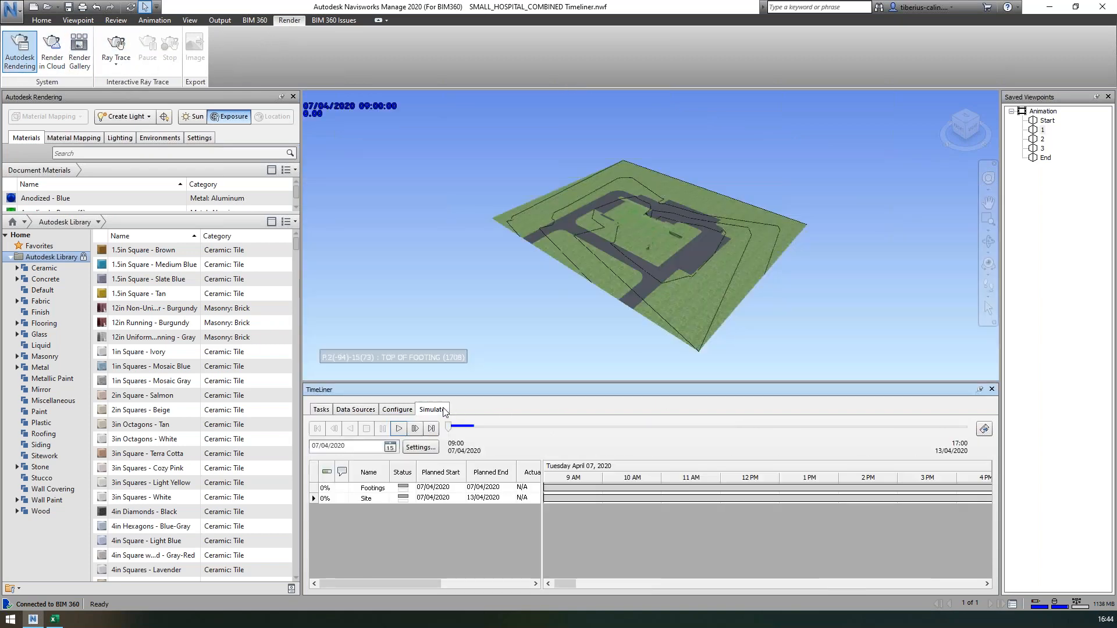
left_click(984, 430)
left_click(518, 264)
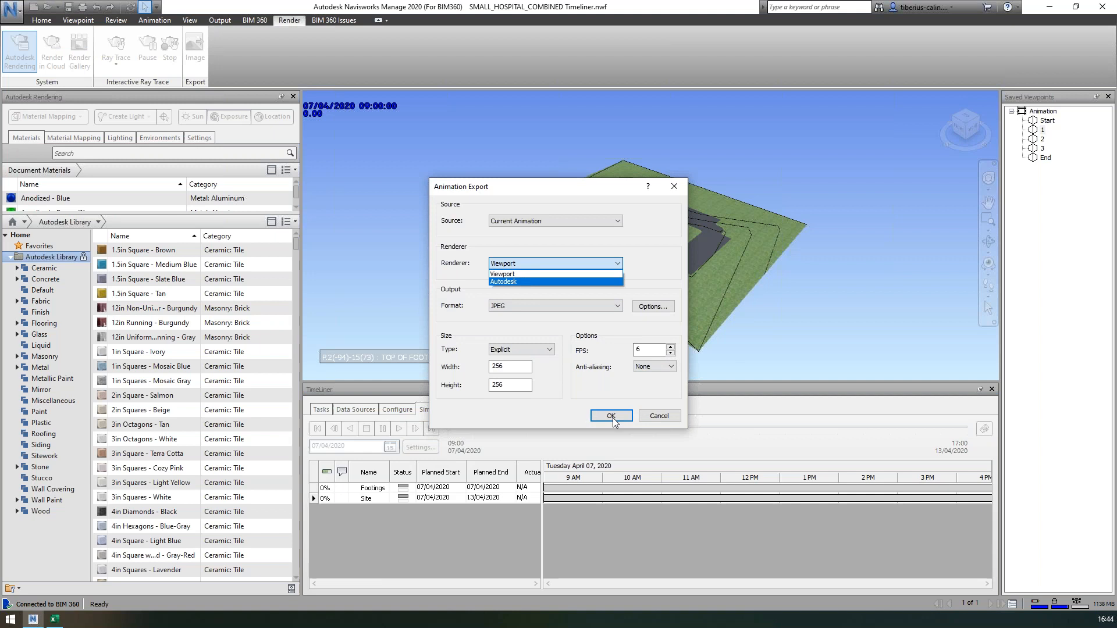
left_click(659, 416)
left_click(659, 416)
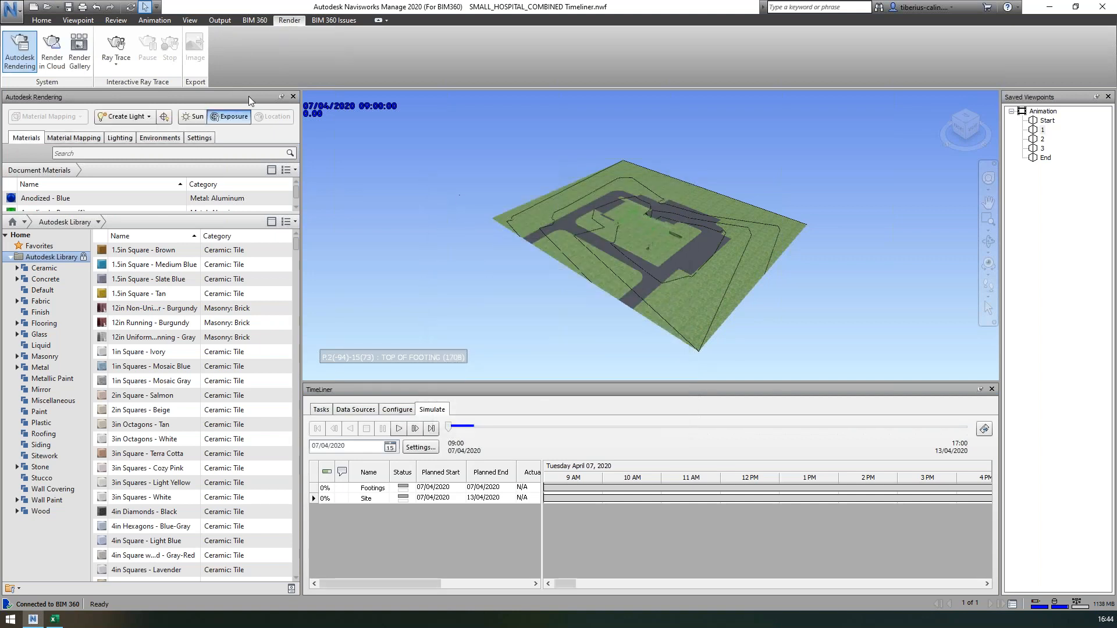
left_click(293, 97)
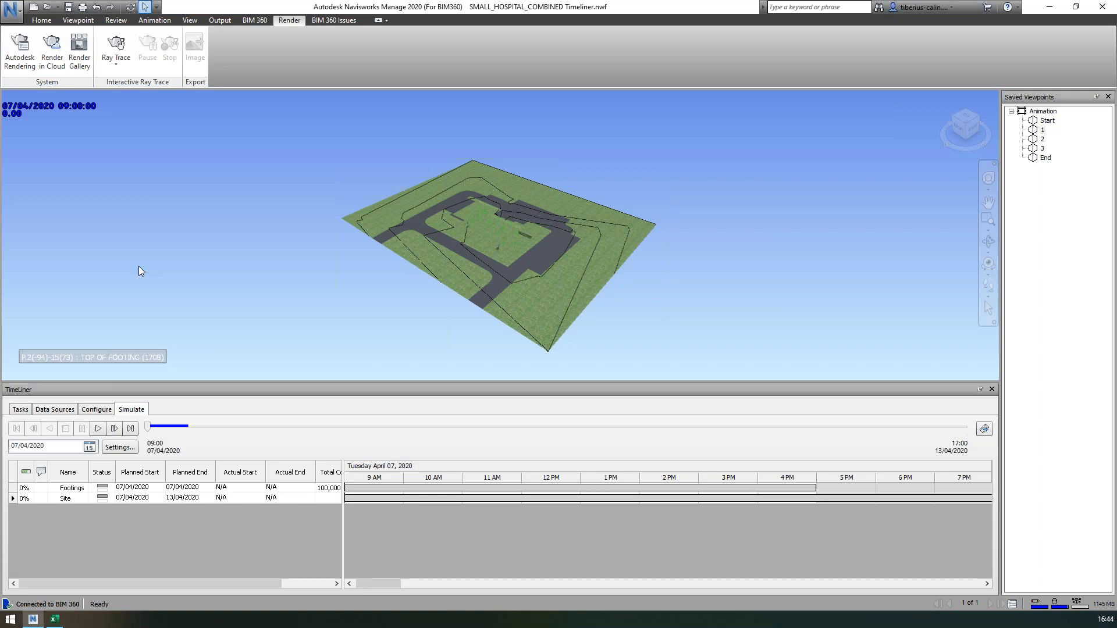
- Examine the cost fields available for the simulation's overlay text, and cancel the overlay and simulation settings
left_click(120, 447)
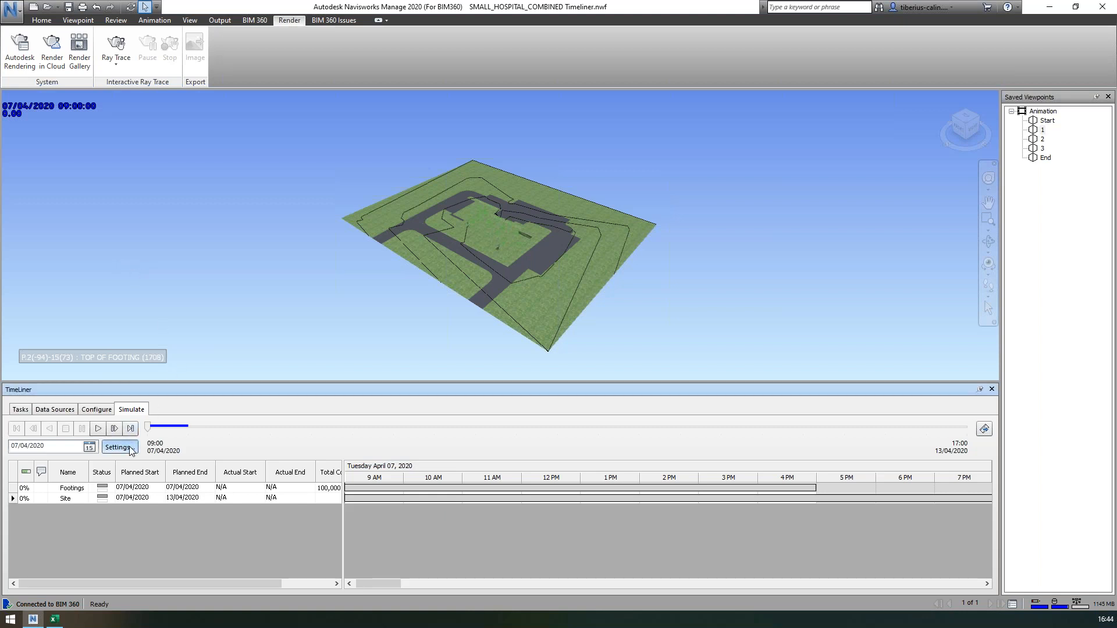
left_click(503, 335)
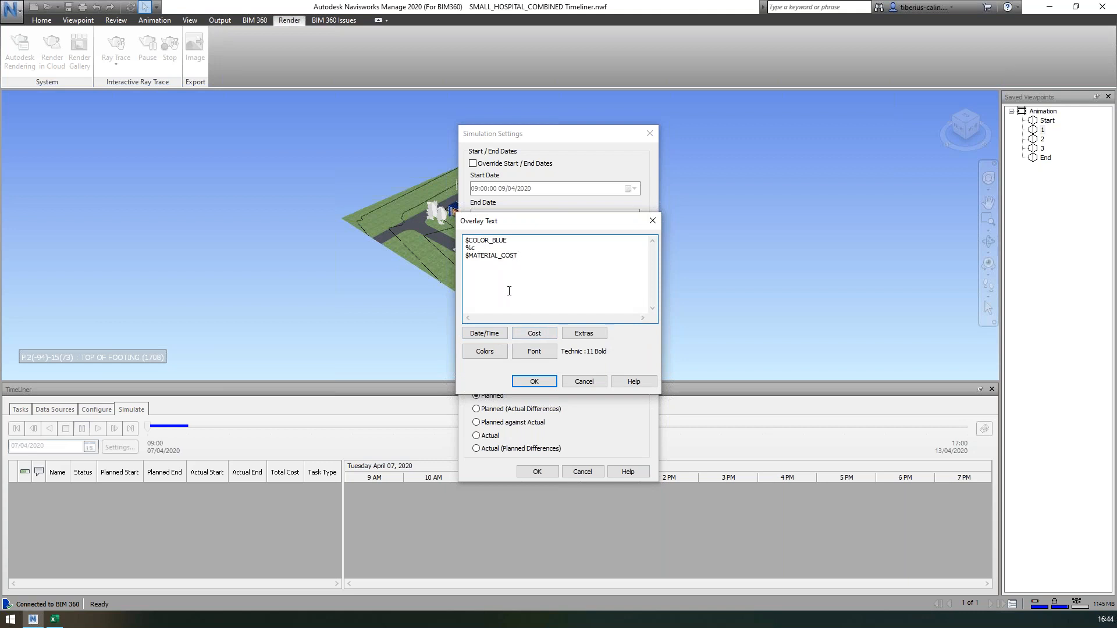
left_click(541, 335)
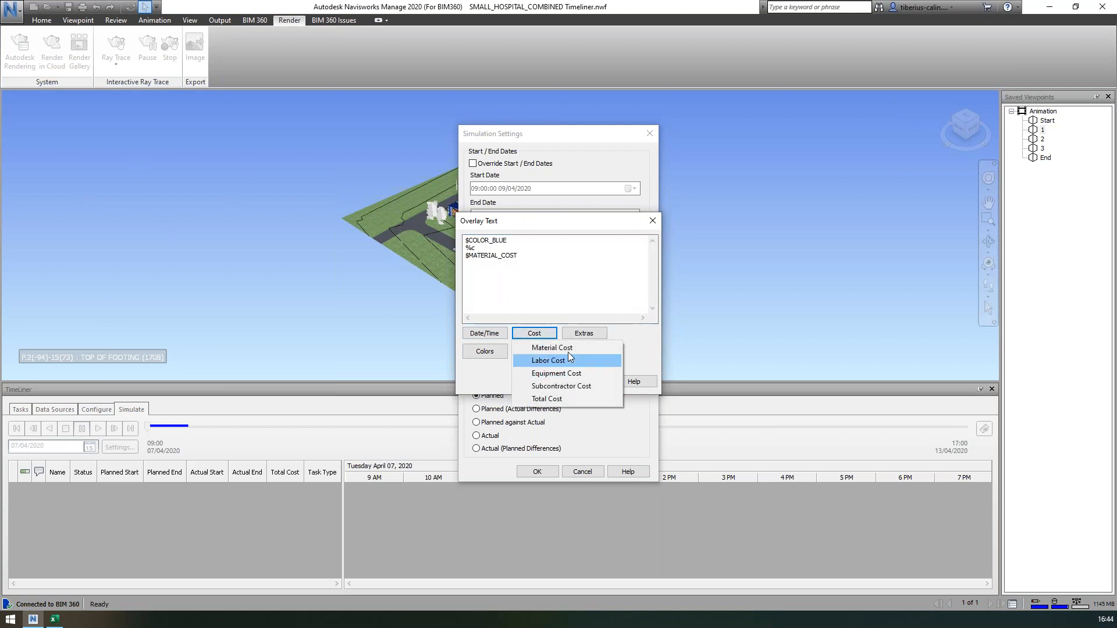
left_click(636, 351)
left_click(582, 381)
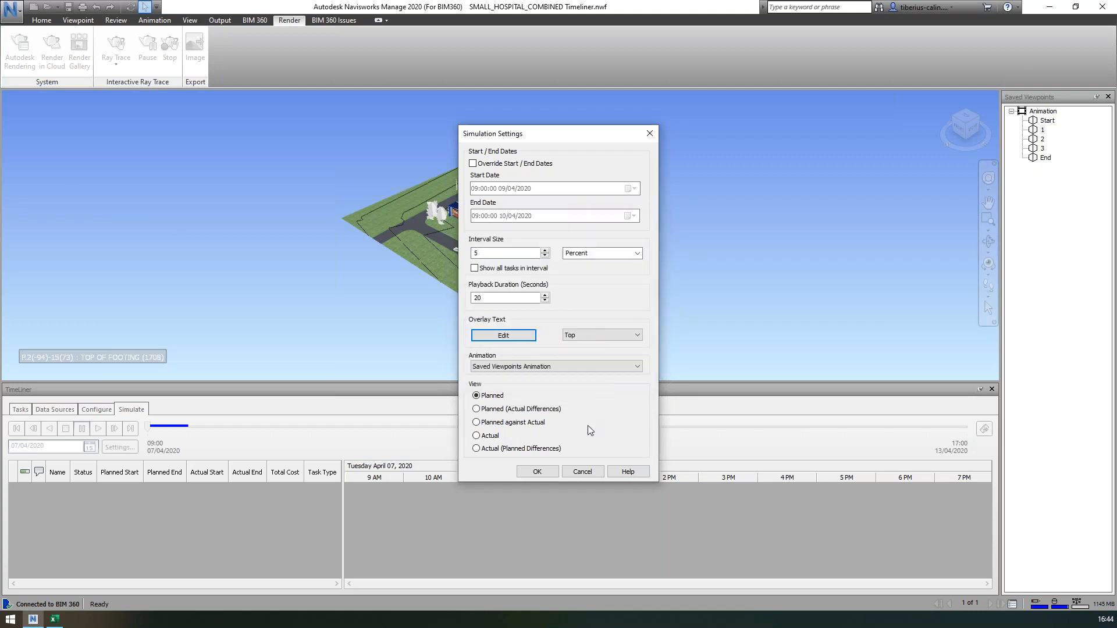
left_click(582, 472)
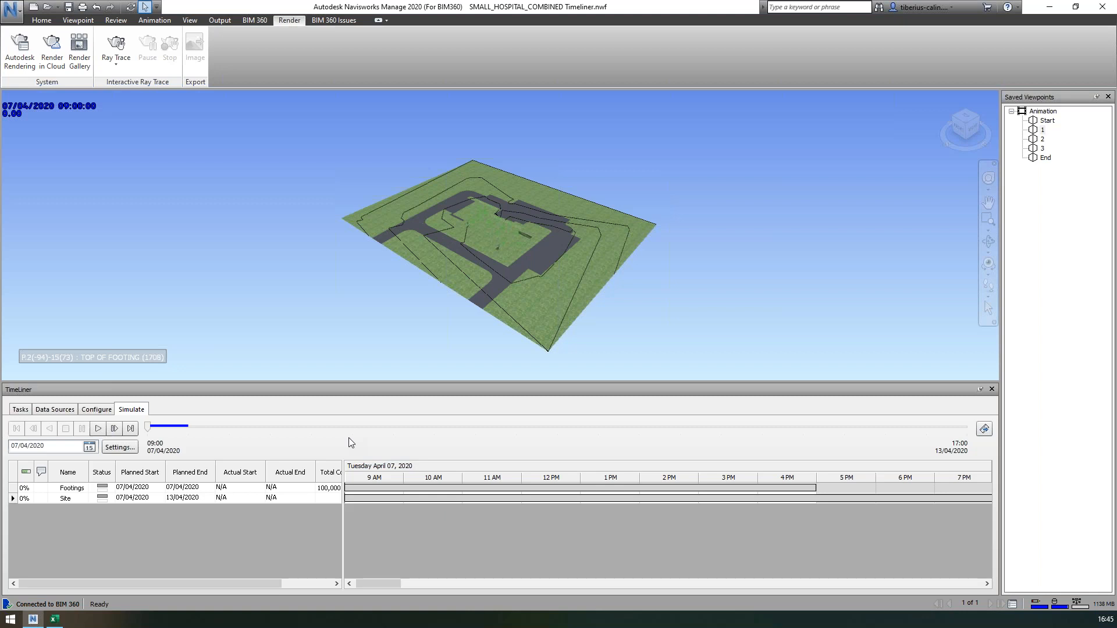
- Open Conference Center - 4D Animated Sim.nwd without saving the hospital file, and show its TimeLiner task list
left_click(48, 8)
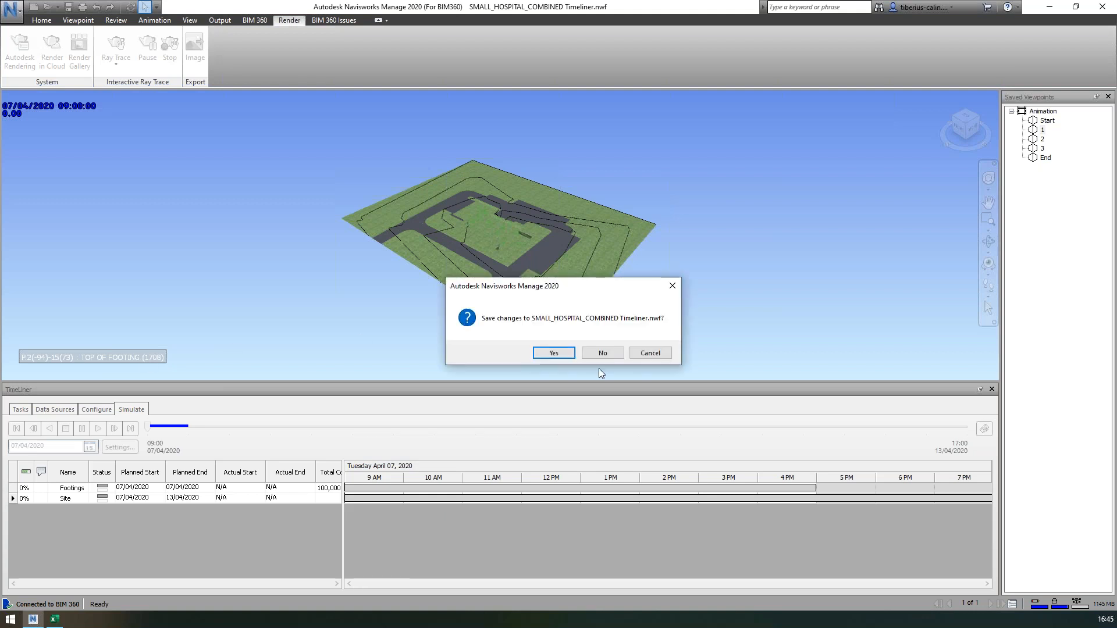
left_click(603, 354)
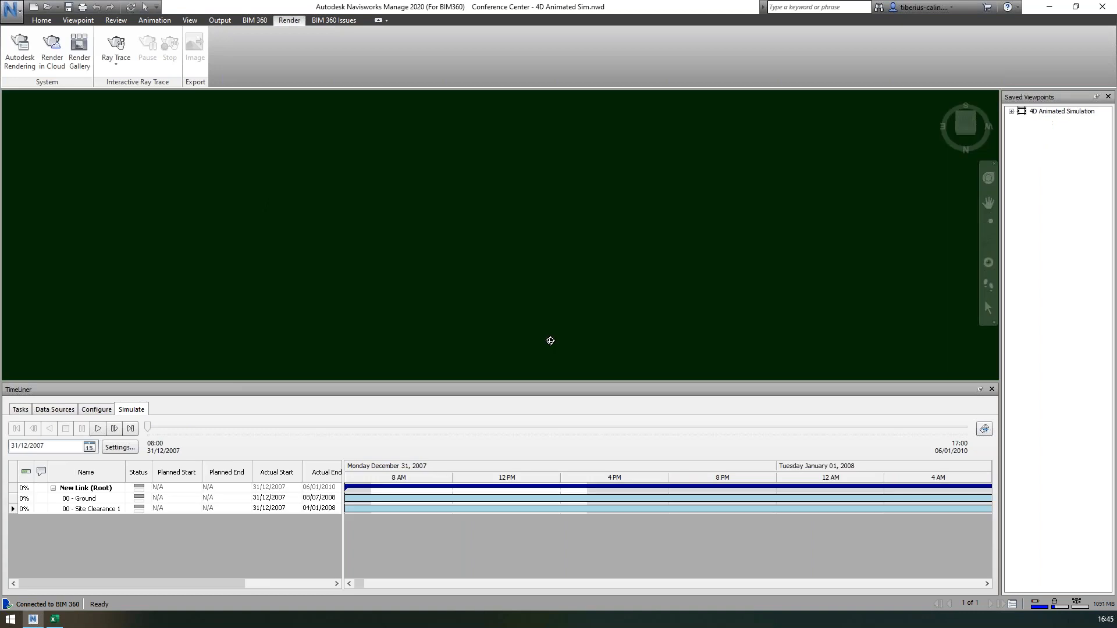
left_click(16, 412)
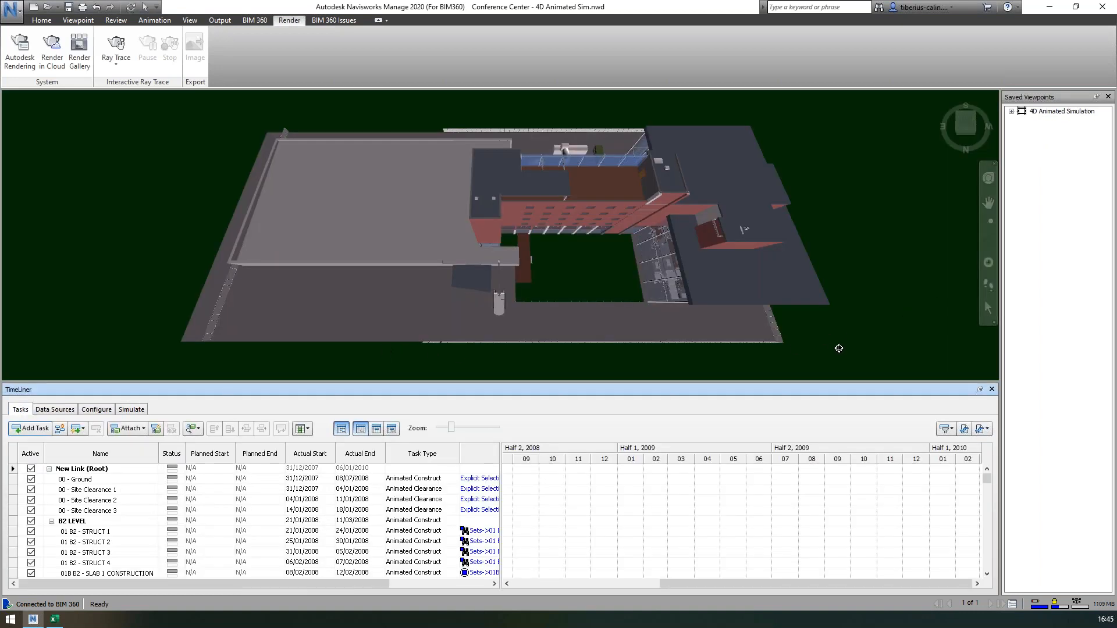
- Look around the conference center model and play its TimeLiner construction simulation from the start
left_click_drag(855, 282, 591, 355)
left_click(131, 409)
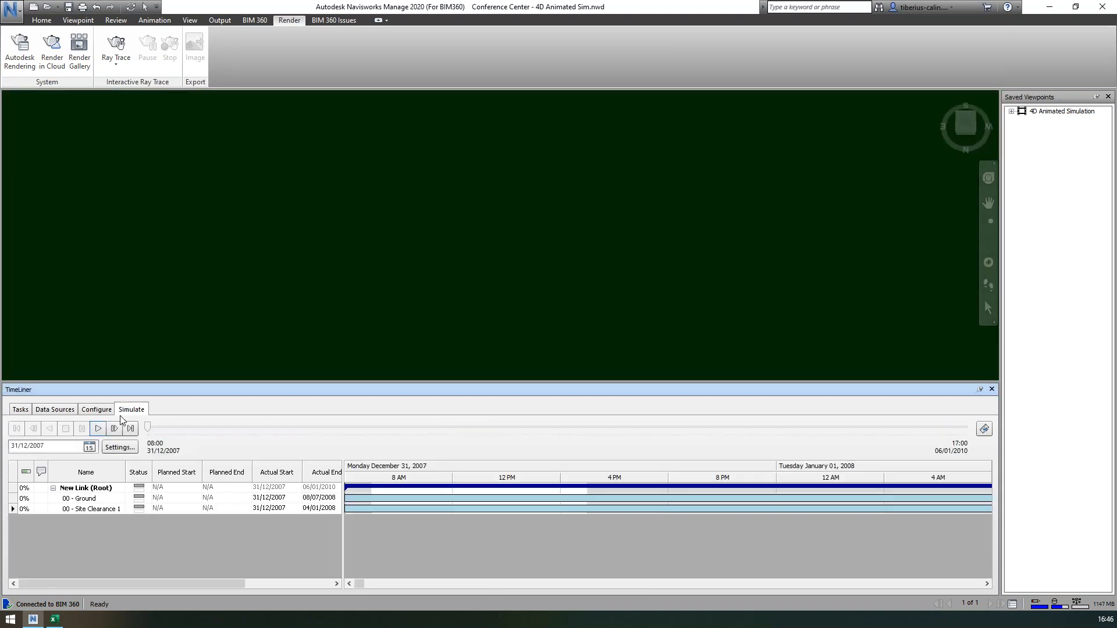
left_click(103, 429)
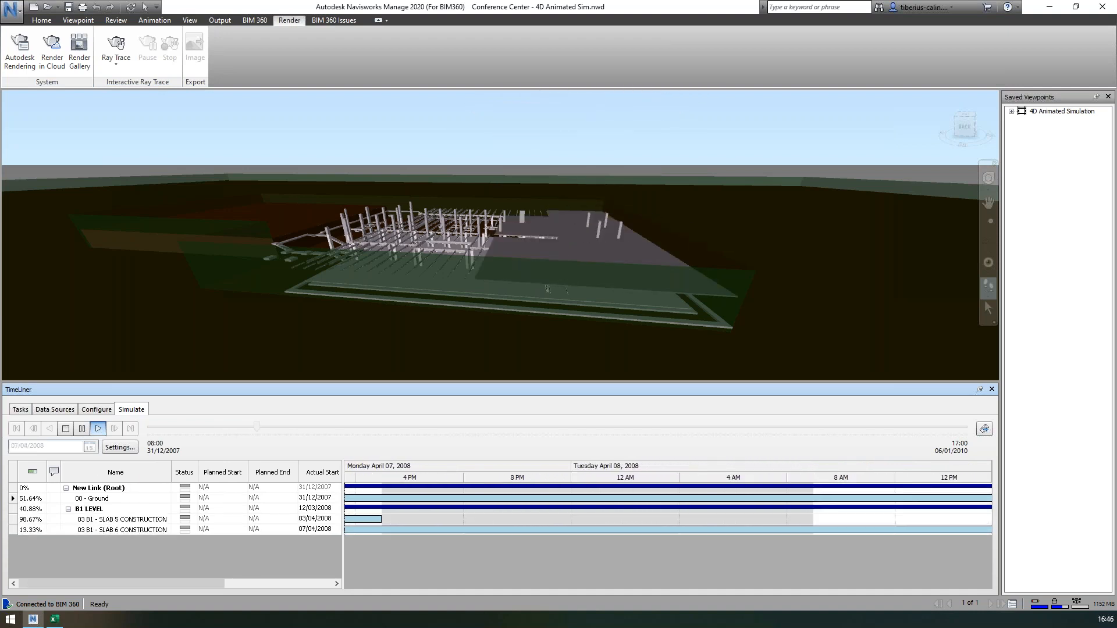
- Check the simulation settings' animation link choices, including Saved Viewpoints Animation, and cancel the settings
left_click(119, 448)
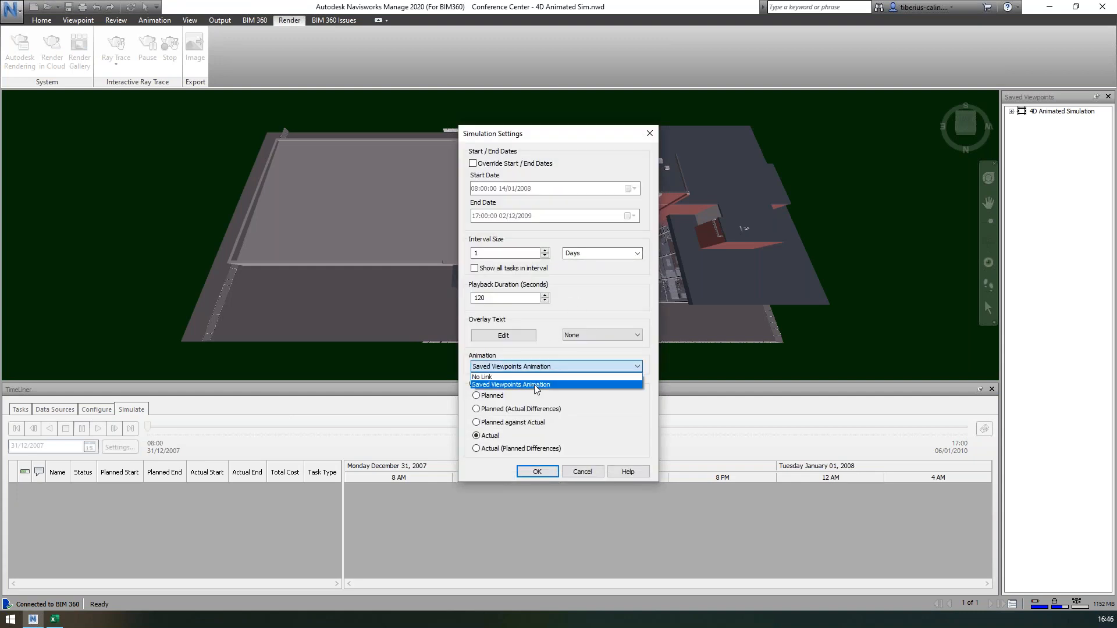
left_click(589, 474)
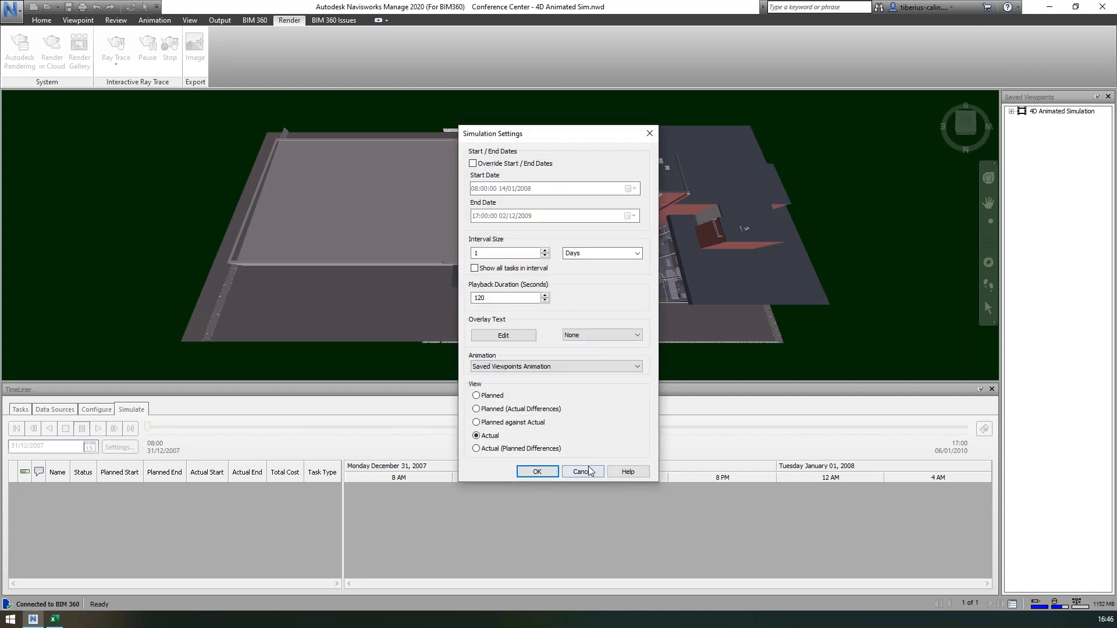
left_click(582, 472)
- Examine the conference center's animation scenes and keyframes in Animator, and close Animator to return to the TimeLiner simulation
left_click(156, 22)
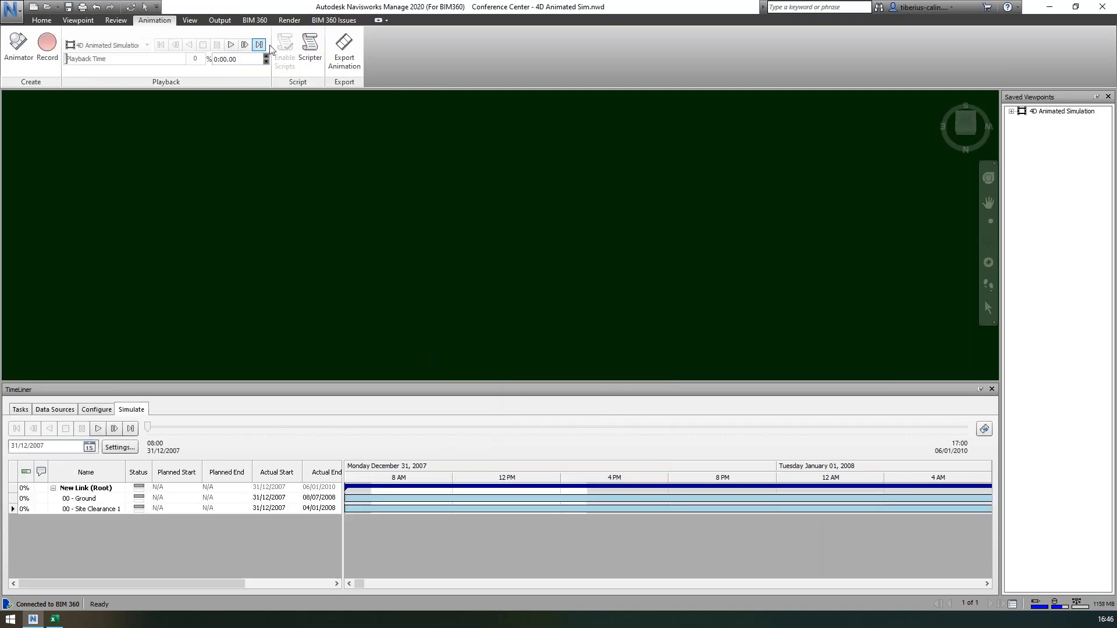
left_click(40, 21)
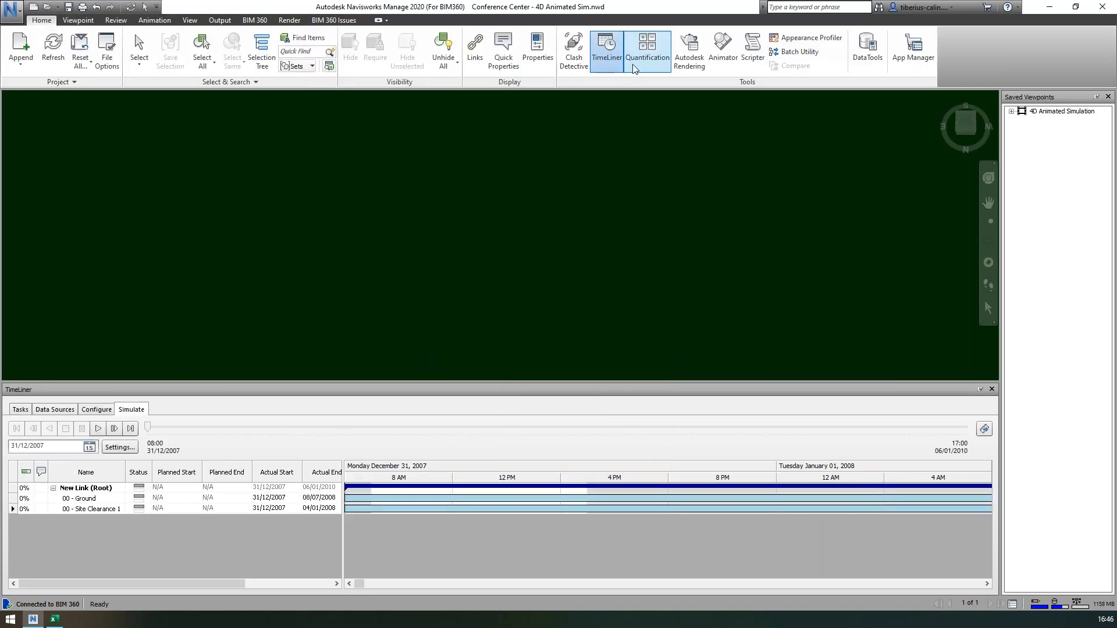
left_click(725, 51)
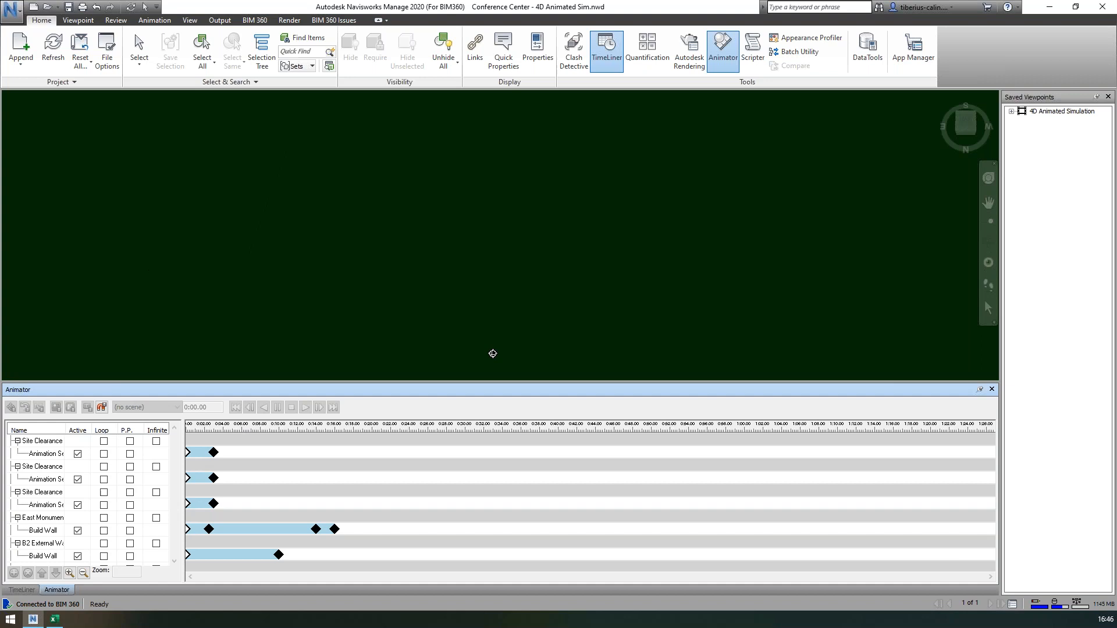
left_click(992, 389)
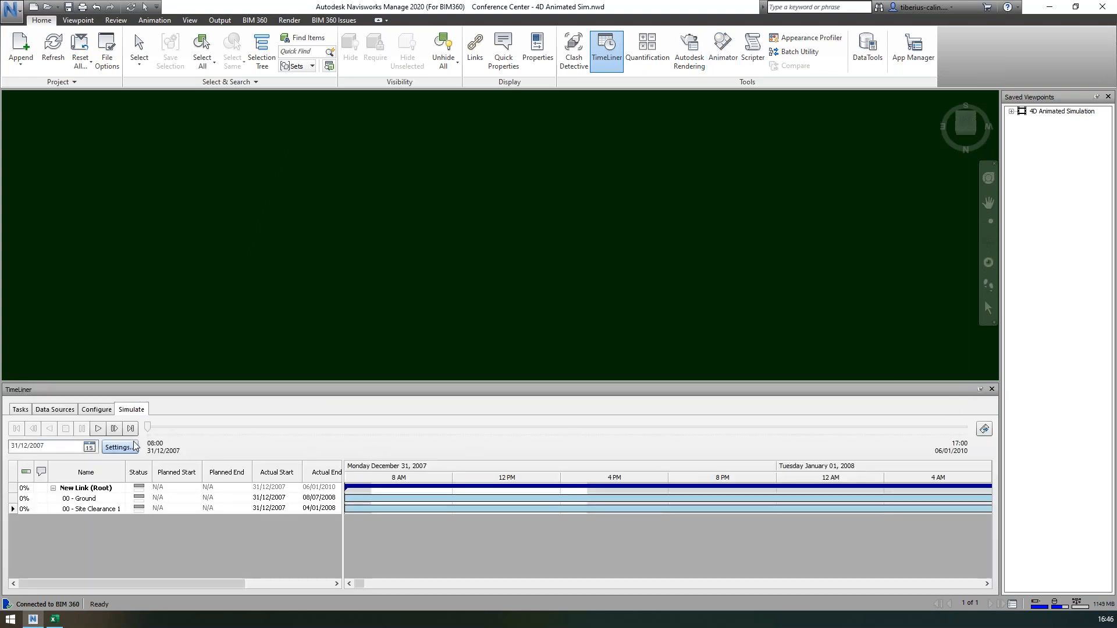
- Play the construction simulation from start to end, and review the planned and actual view options in its settings before cancelling them
left_click(98, 428)
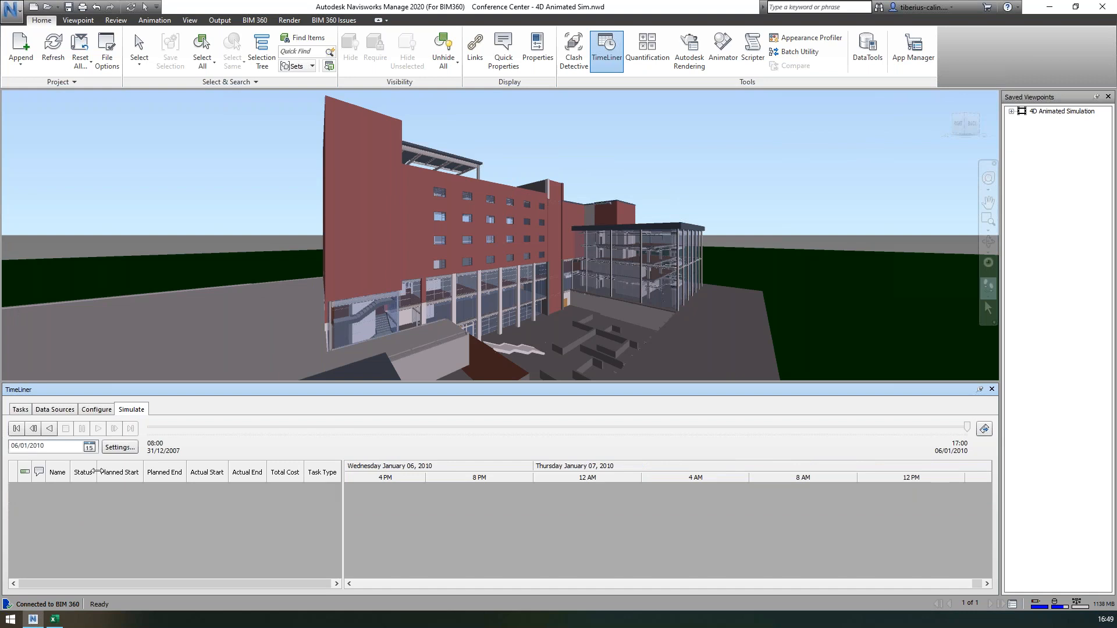
left_click(120, 447)
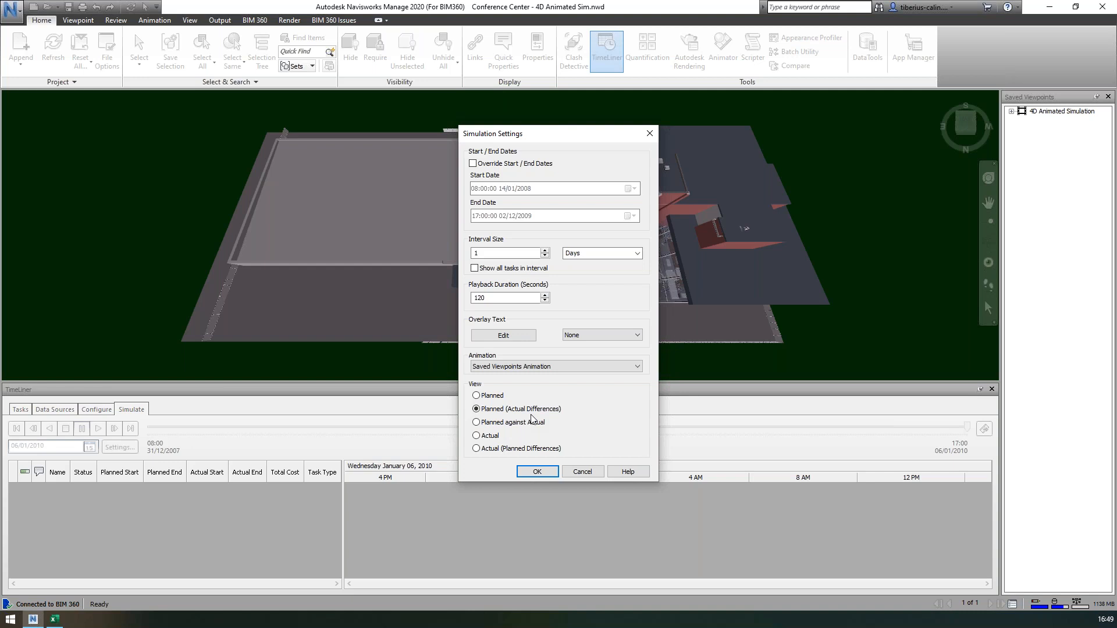
left_click(582, 471)
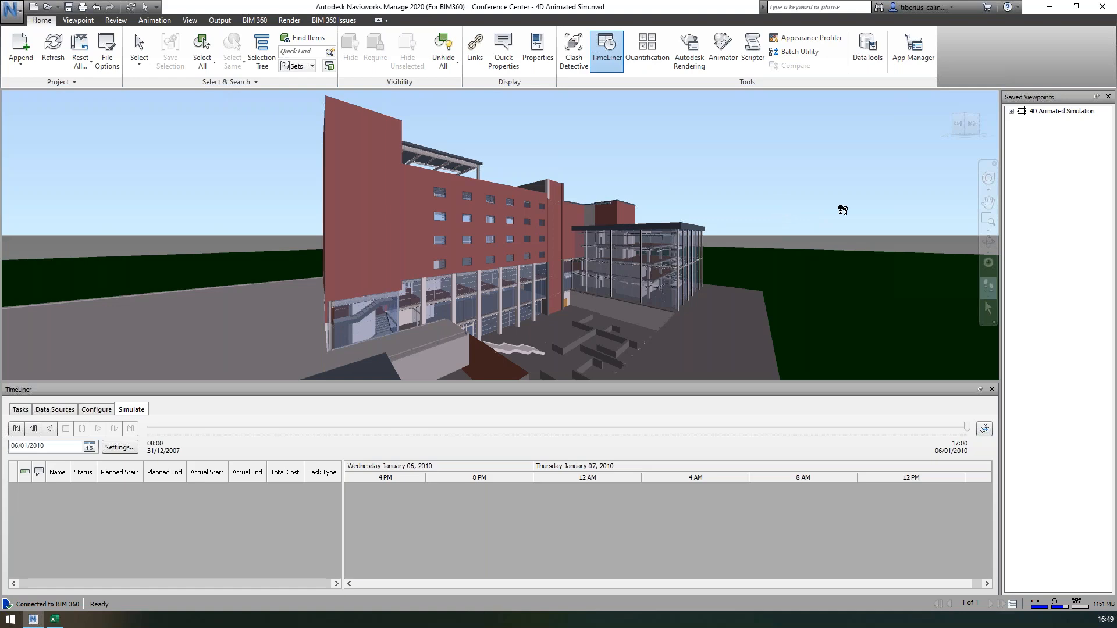
- Orbit around the completed conference center building to inspect it from above and from ground level
left_click(988, 240)
mouse_move(820, 192)
left_mouse_down()
mouse_move(679, 207)
mouse_move(624, 179)
mouse_move(773, 209)
mouse_move(783, 165)
mouse_move(785, 190)
mouse_move(732, 217)
mouse_move(708, 199)
mouse_move(772, 205)
left_mouse_up()
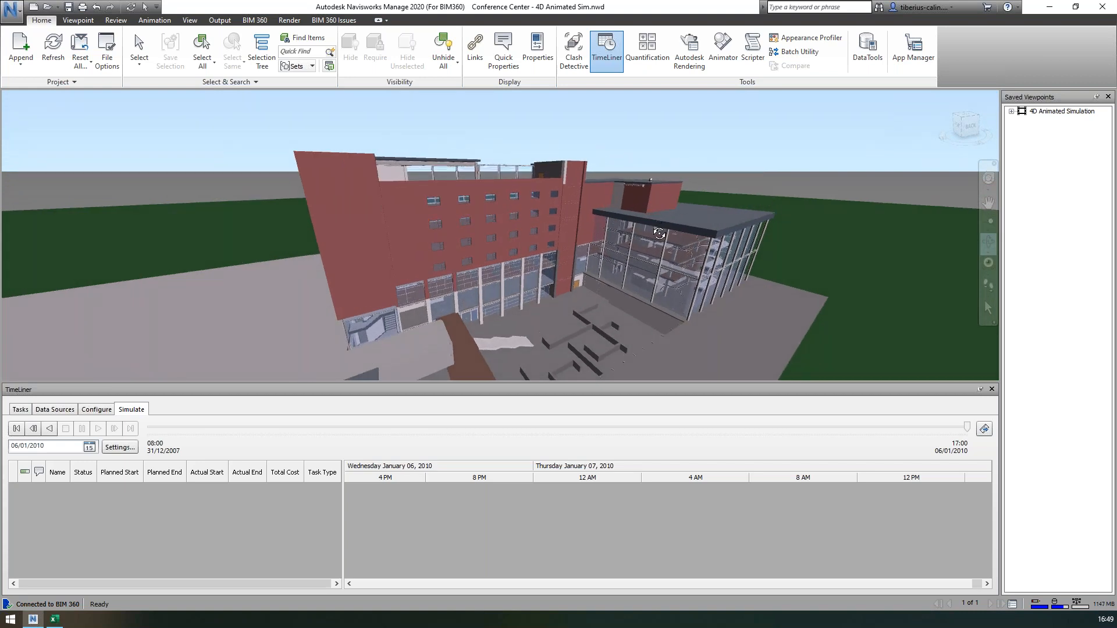
mouse_move(600, 288)
left_mouse_down()
mouse_move(638, 271)
mouse_move(644, 185)
left_mouse_up()
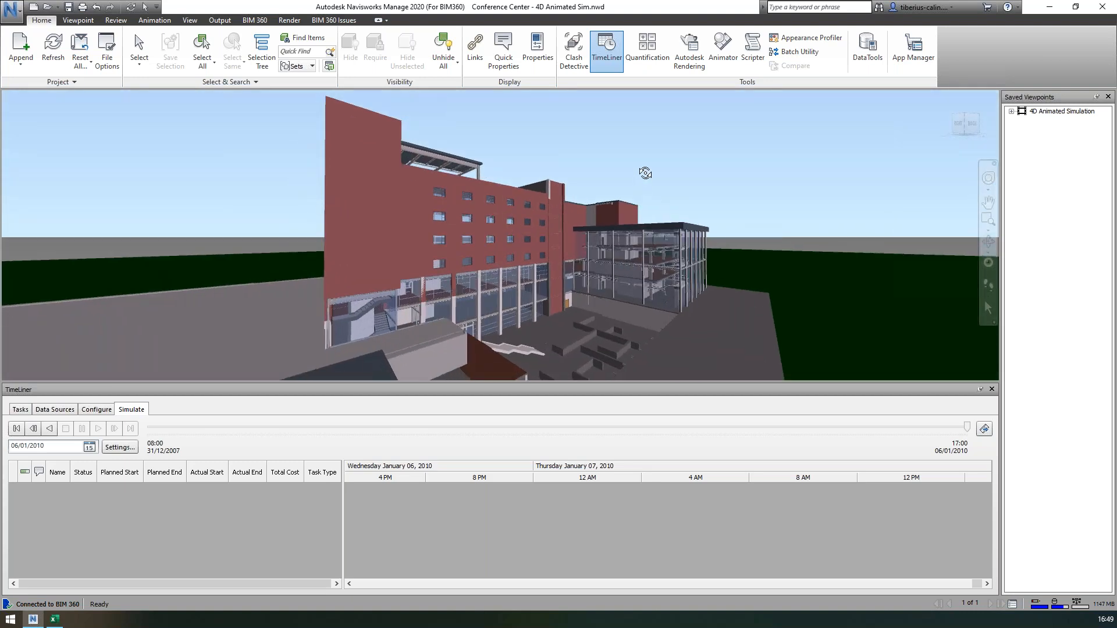